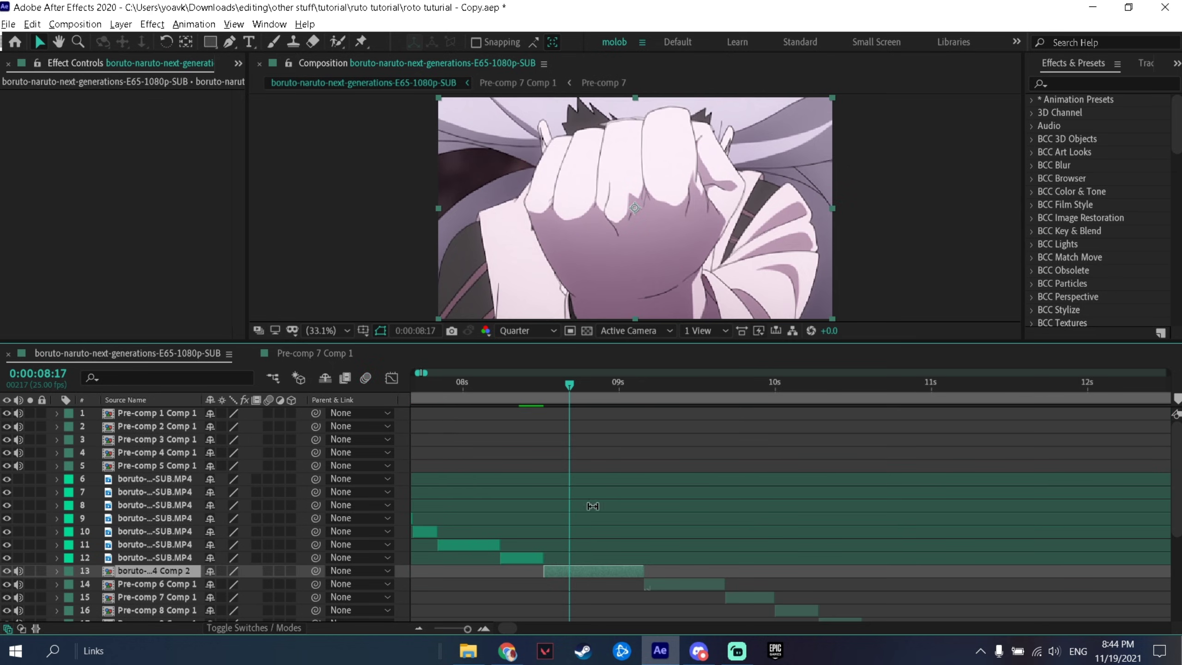
Step: Create a null object directly above the selected boruto Comp 2 clip layer
{"action": "scroll", "coordinate": [593, 506], "scroll_direction": "down", "scroll_amount": 1}
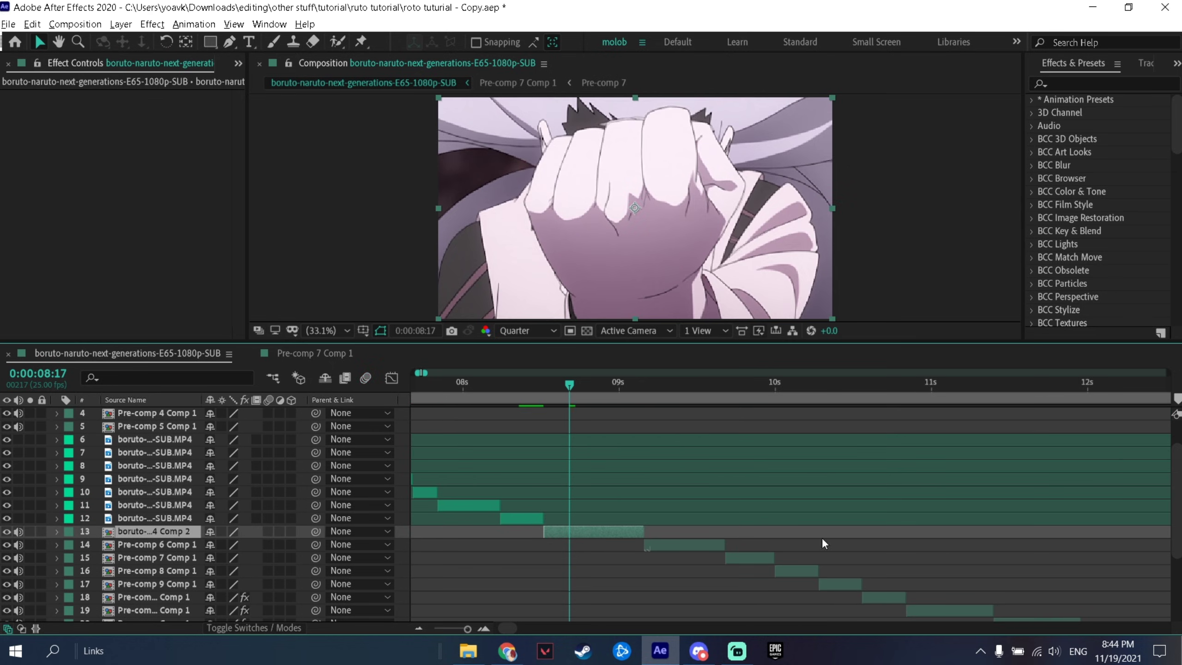
{"action": "key", "text": "="}
{"action": "scroll", "coordinate": [609, 551], "scroll_direction": "up", "scroll_amount": 1}
{"action": "scroll", "coordinate": [607, 546], "scroll_direction": "down", "scroll_amount": 2}
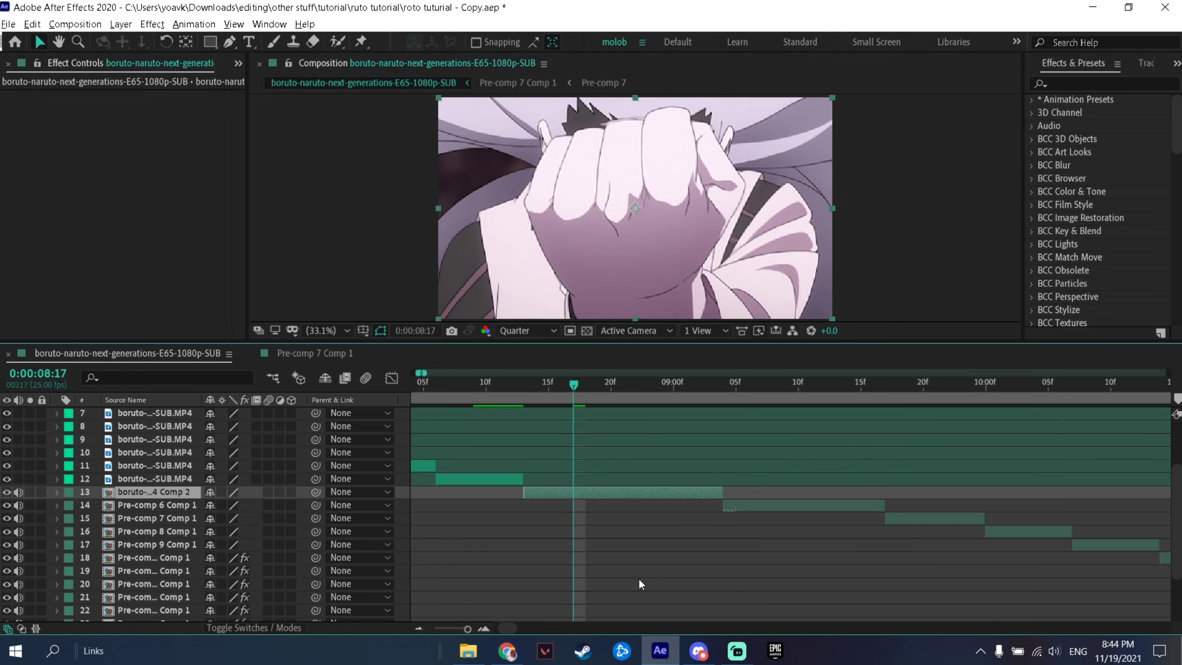
{"action": "key", "text": "ctrl+alt+shift+y"}
Step: Trim the new null to the clip's duration, starting at 0:00:08:13 and ending at the clip's last frame
{"action": "left_click_drag", "start_coordinate": [537, 388], "coordinate": [522, 390]}
{"action": "left_click", "coordinate": [557, 503]}
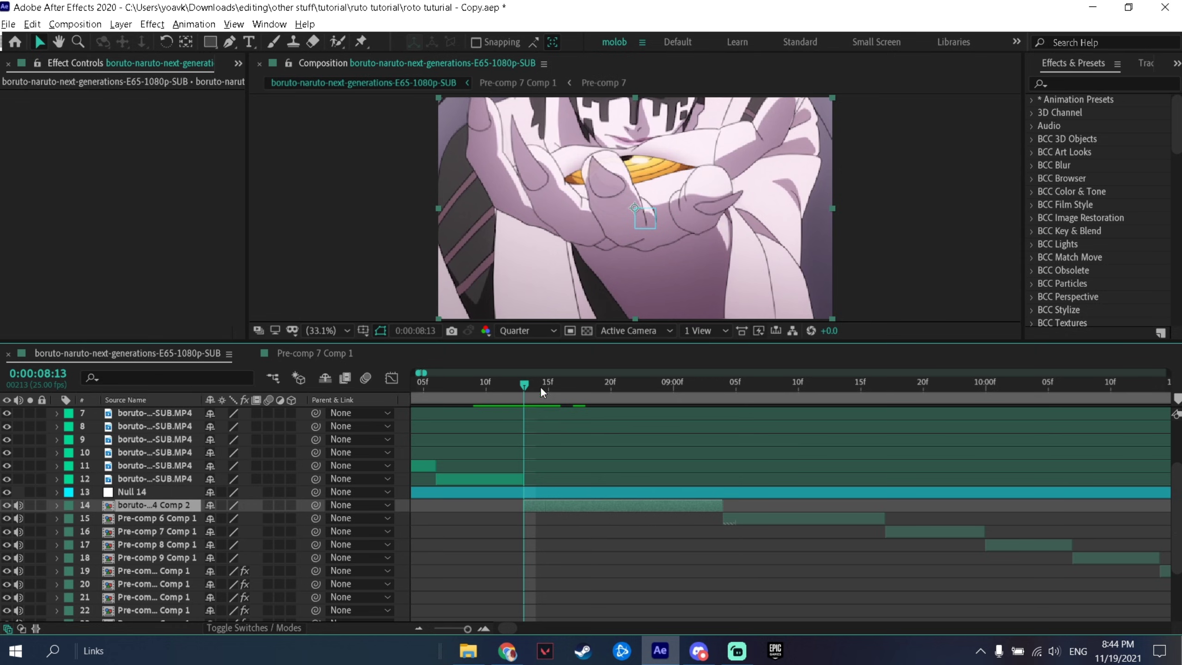
{"action": "left_click", "coordinate": [685, 494]}
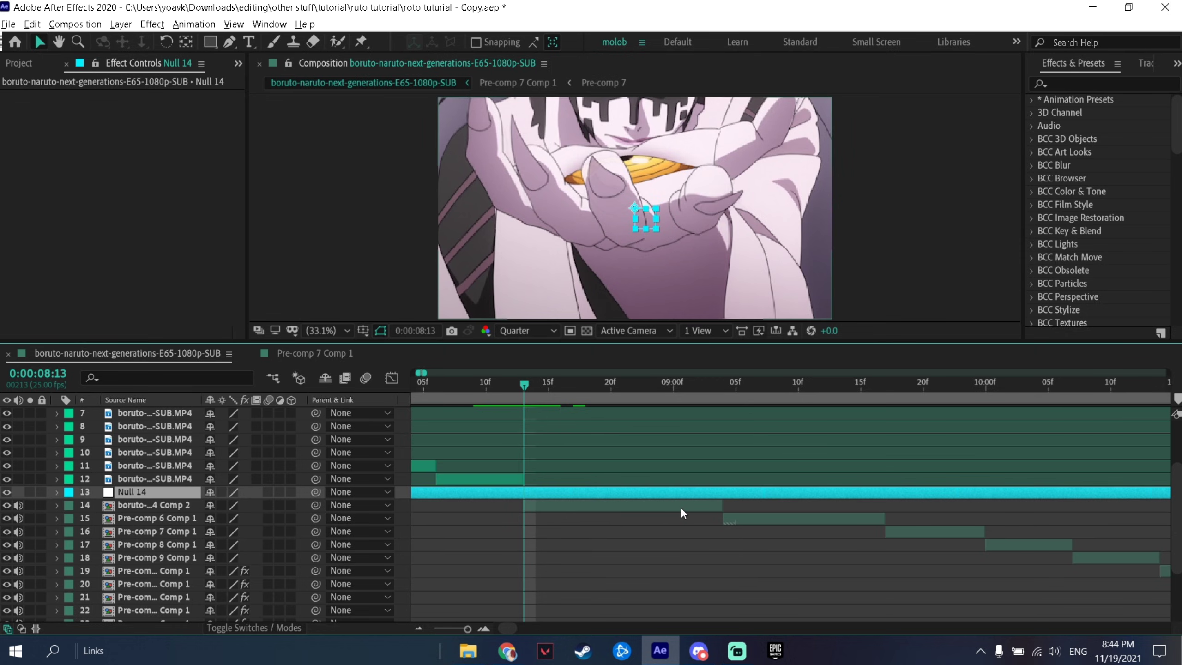
{"action": "key", "text": "alt+bracketleft"}
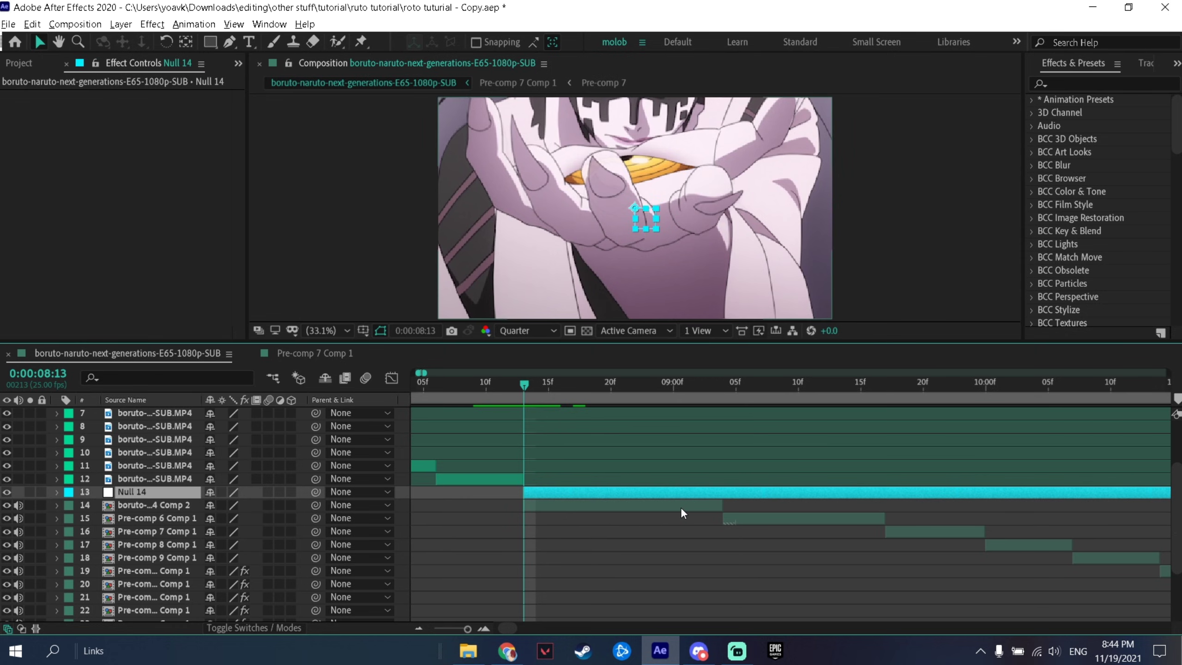
{"action": "key", "text": "space"}
{"action": "left_click_drag", "start_coordinate": [716, 417], "coordinate": [566, 412]}
{"action": "key", "text": "alt+bracketright"}
{"action": "key", "text": "Page_Up"}
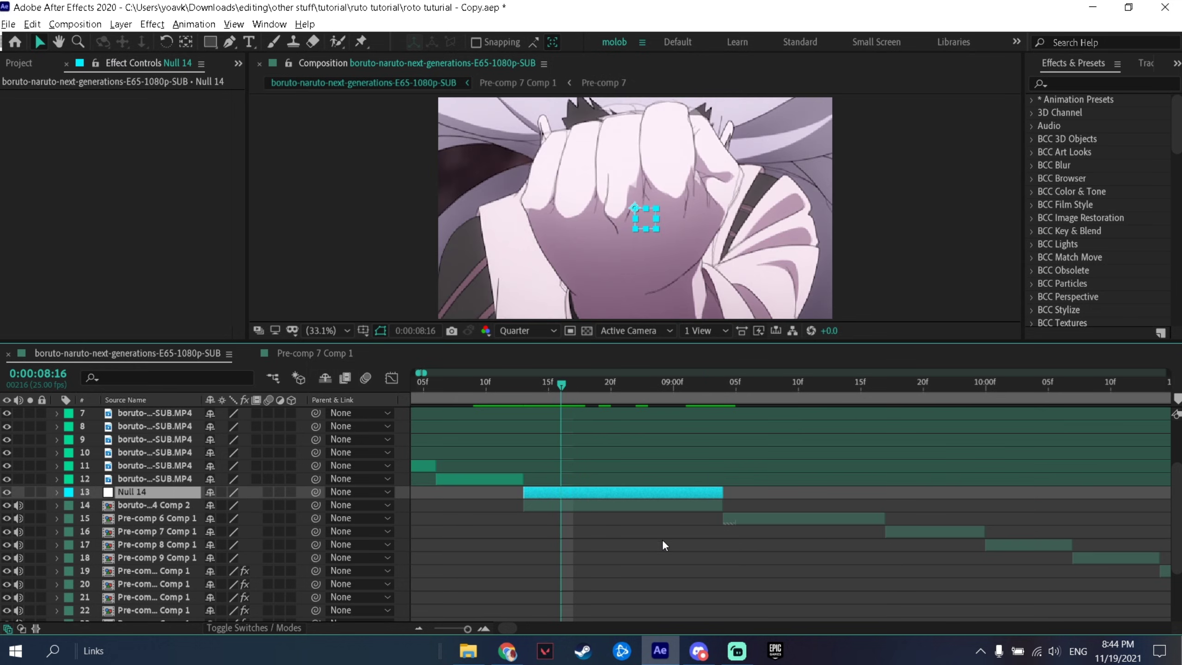
Step: Duplicate the null, parent the clip to the lower null, and parent the lower null to the upper one
{"action": "key", "text": "ctrl+d"}
{"action": "left_click", "coordinate": [619, 517]}
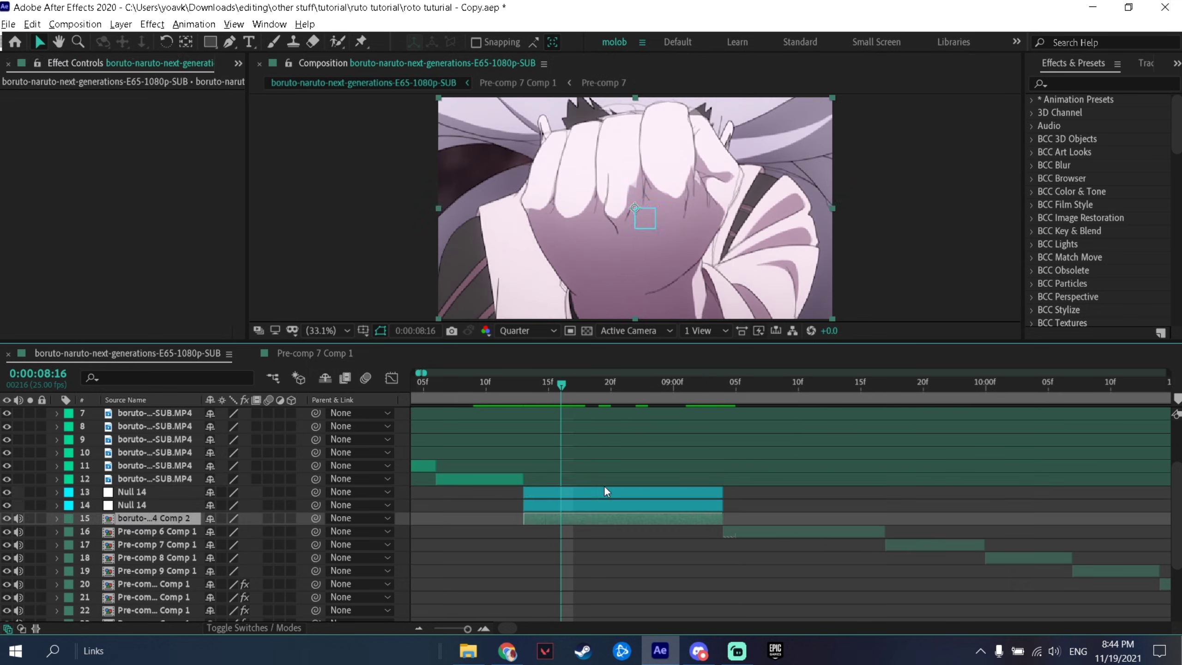
{"action": "left_click_drag", "start_coordinate": [315, 518], "coordinate": [121, 506]}
{"action": "left_click_drag", "start_coordinate": [316, 505], "coordinate": [128, 494]}
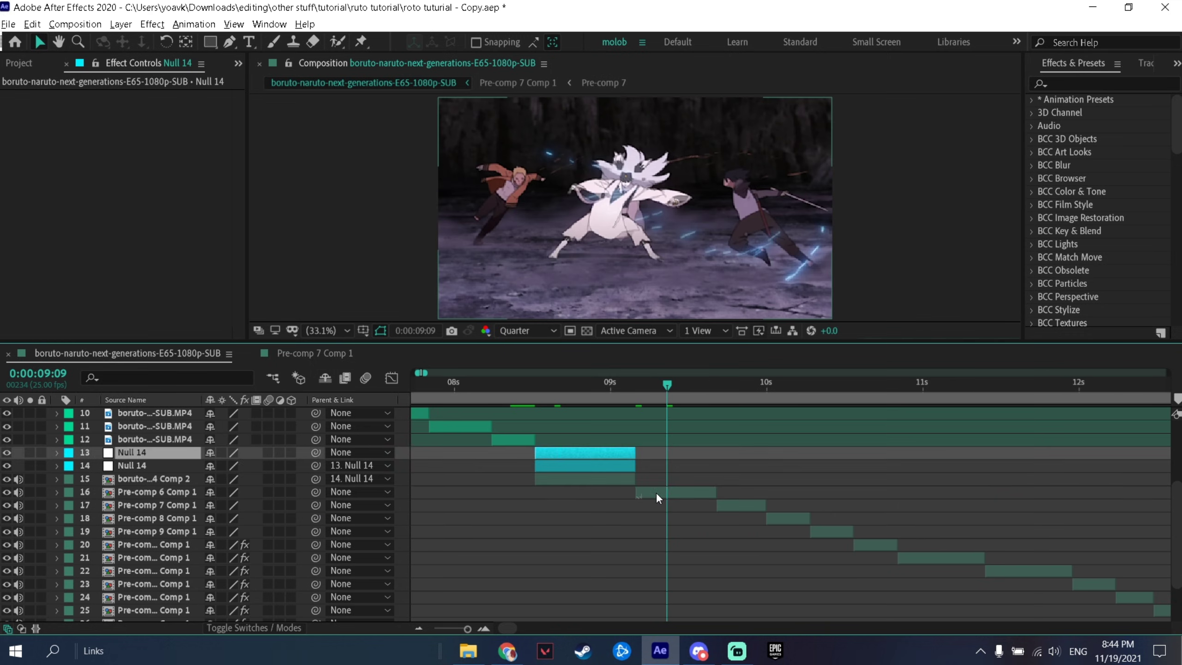
Step: Build the same trimmed two-null parent chain for each of the Pre-comp 6, 7, 8 and 9 Comp 1 layers
{"action": "left_click", "coordinate": [656, 492]}
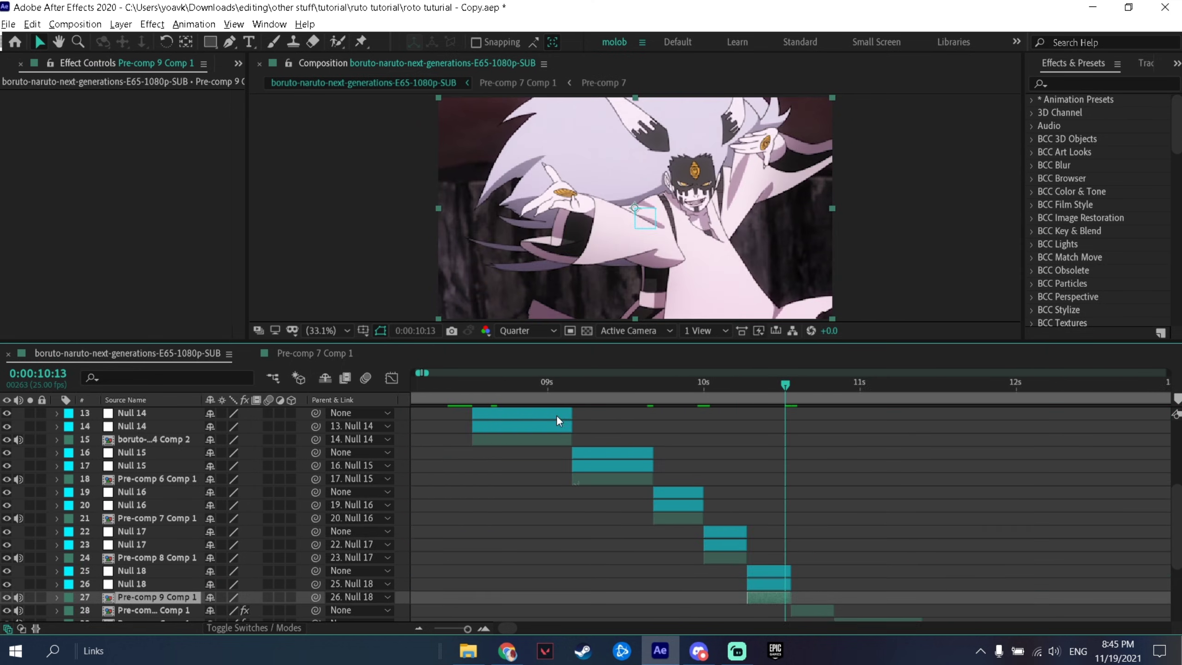
{"action": "scroll", "coordinate": [583, 511], "scroll_direction": "down", "scroll_amount": 1}
{"action": "scroll", "coordinate": [603, 508], "scroll_direction": "up", "scroll_amount": 3}
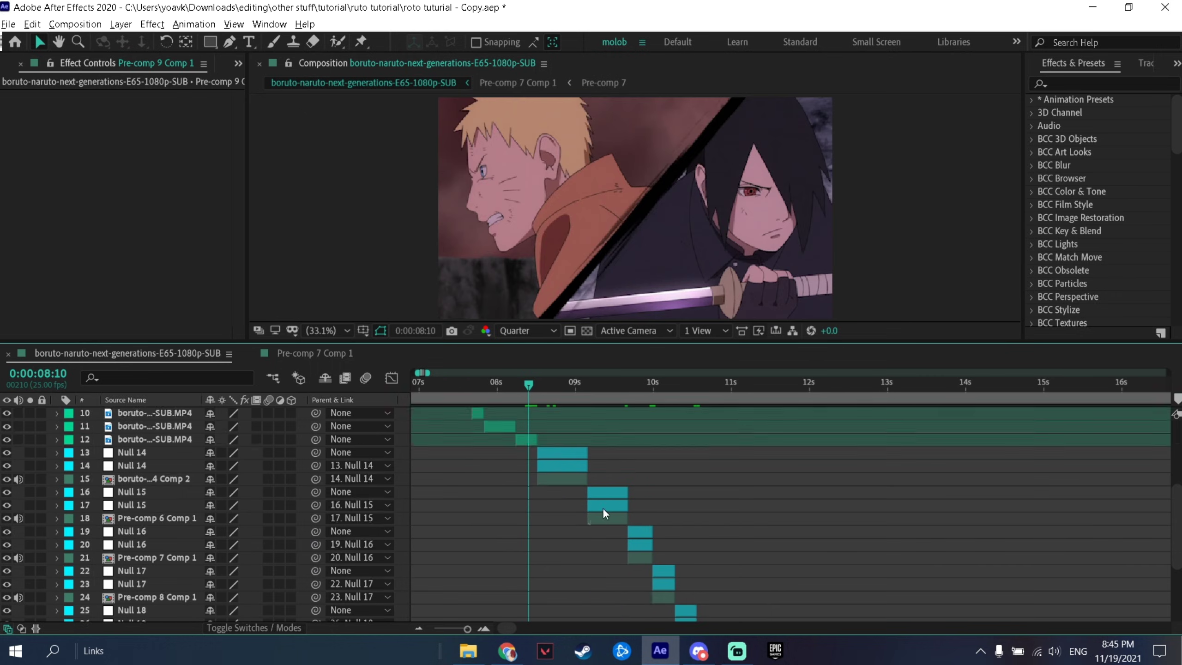
Step: Select the lower Null 14 and scrub through its clip and the cut to the following clip to judge the transition timing
{"action": "key", "text": "equal"}
{"action": "left_click", "coordinate": [560, 553]}
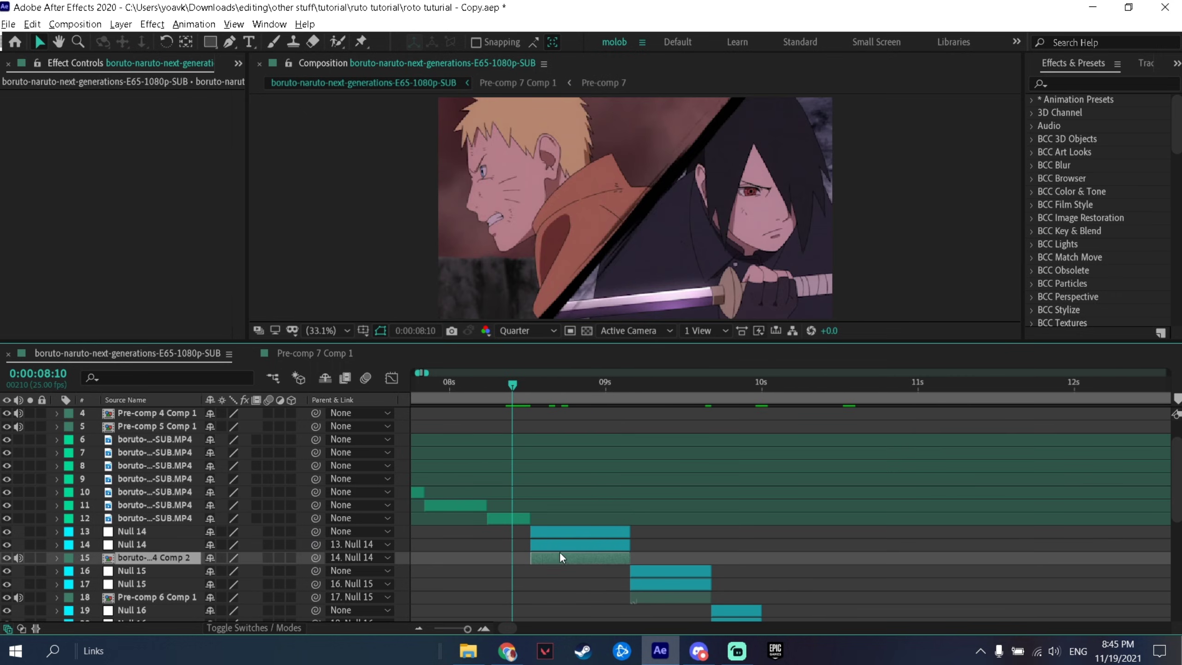
{"action": "left_click", "coordinate": [552, 542]}
{"action": "key", "text": "equal"}
{"action": "left_click_drag", "start_coordinate": [572, 385], "coordinate": [663, 419]}
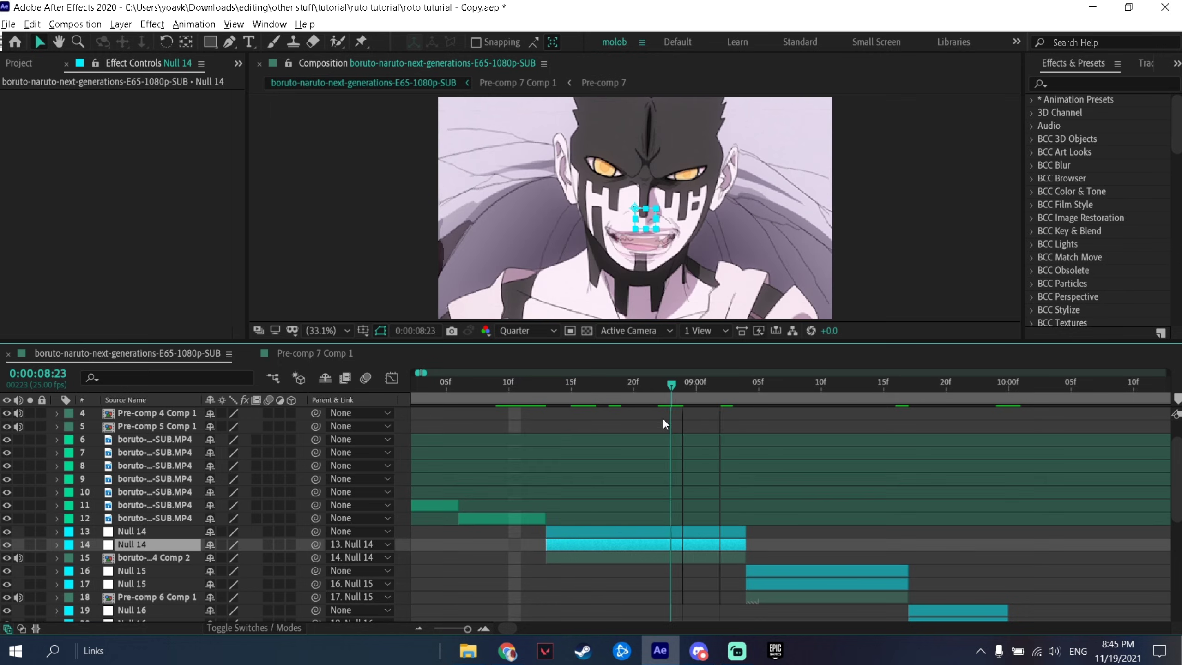
{"action": "scroll", "coordinate": [702, 458], "scroll_direction": "down", "scroll_amount": 3}
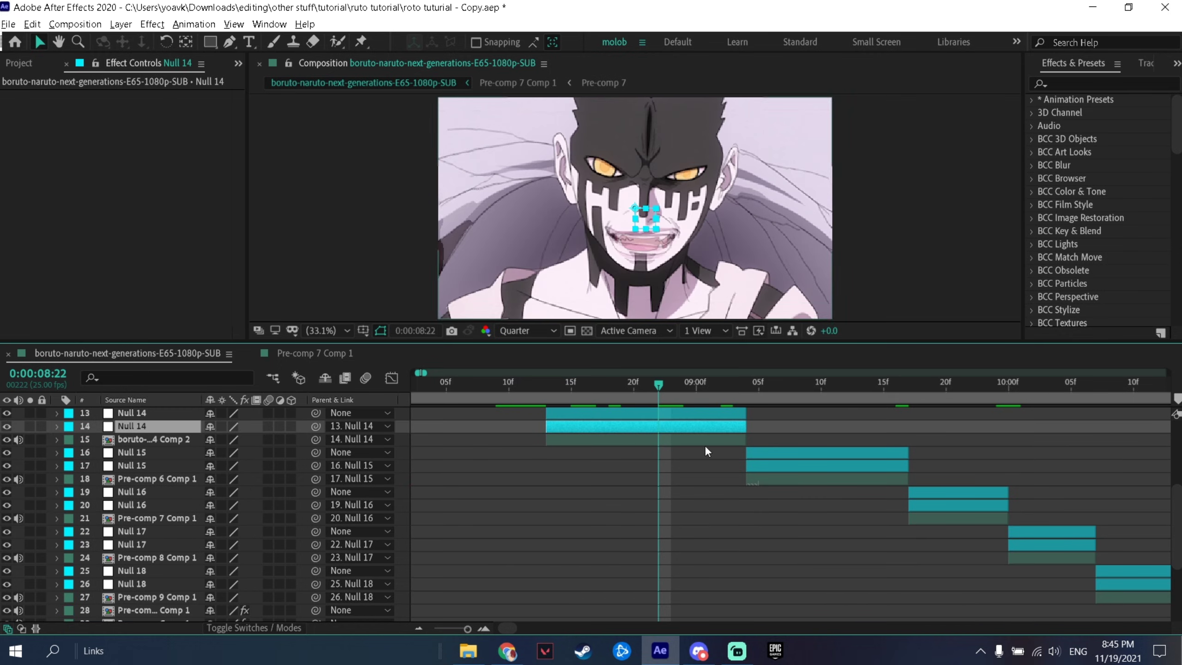
{"action": "scroll", "coordinate": [681, 423], "scroll_direction": "up", "scroll_amount": 2}
{"action": "left_click_drag", "start_coordinate": [660, 388], "coordinate": [721, 429]}
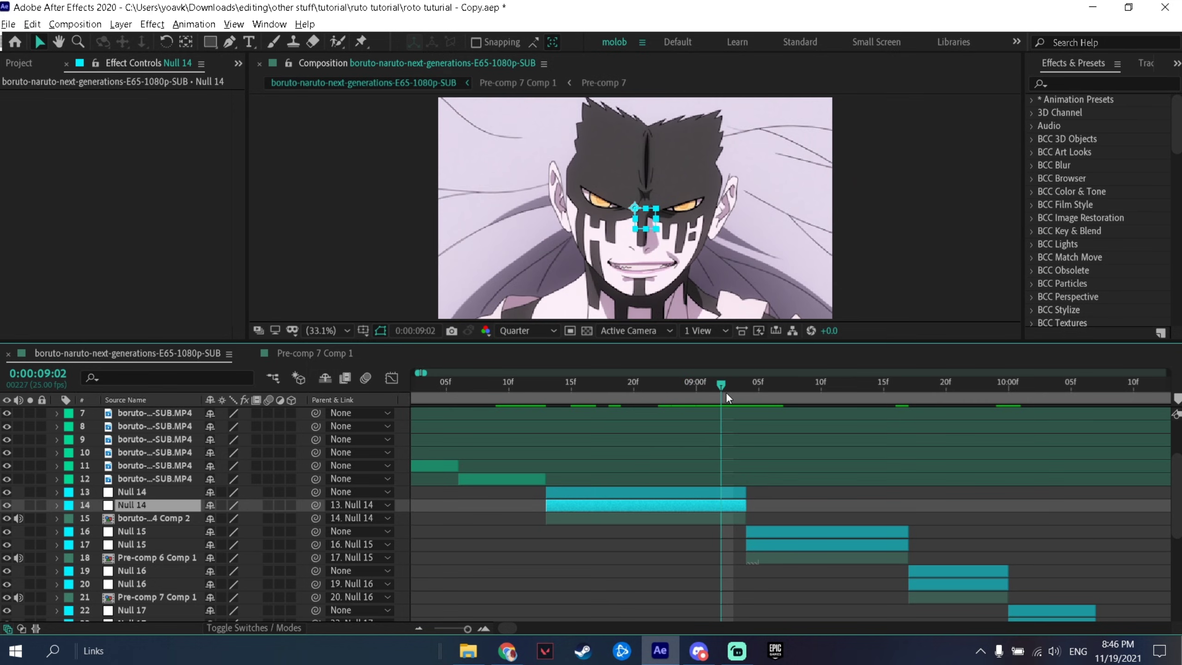
{"action": "left_click", "coordinate": [783, 385]}
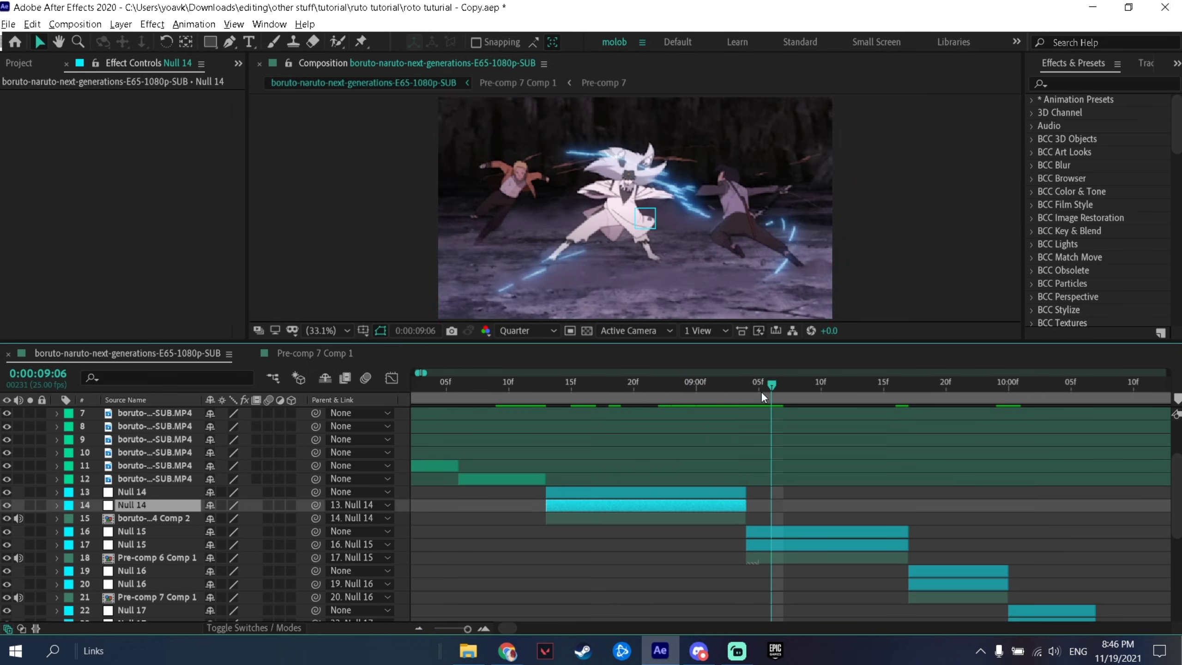
{"action": "left_click_drag", "start_coordinate": [764, 396], "coordinate": [684, 393]}
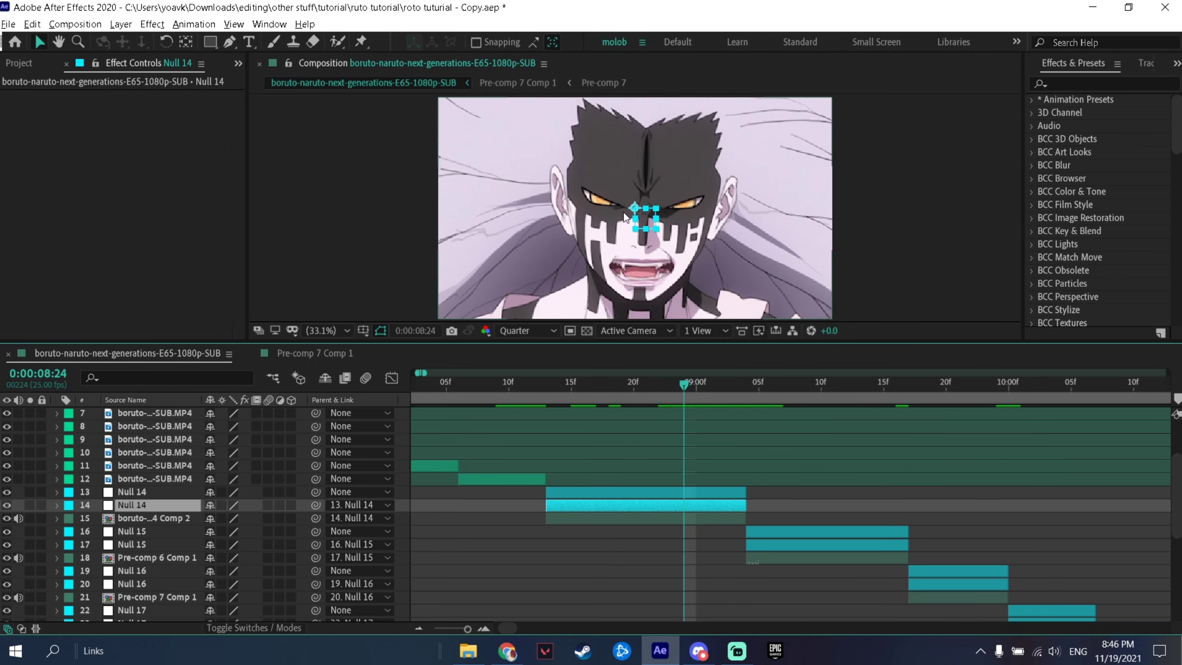
{"action": "left_click_drag", "start_coordinate": [761, 390], "coordinate": [641, 394]}
{"action": "left_click", "coordinate": [802, 388]}
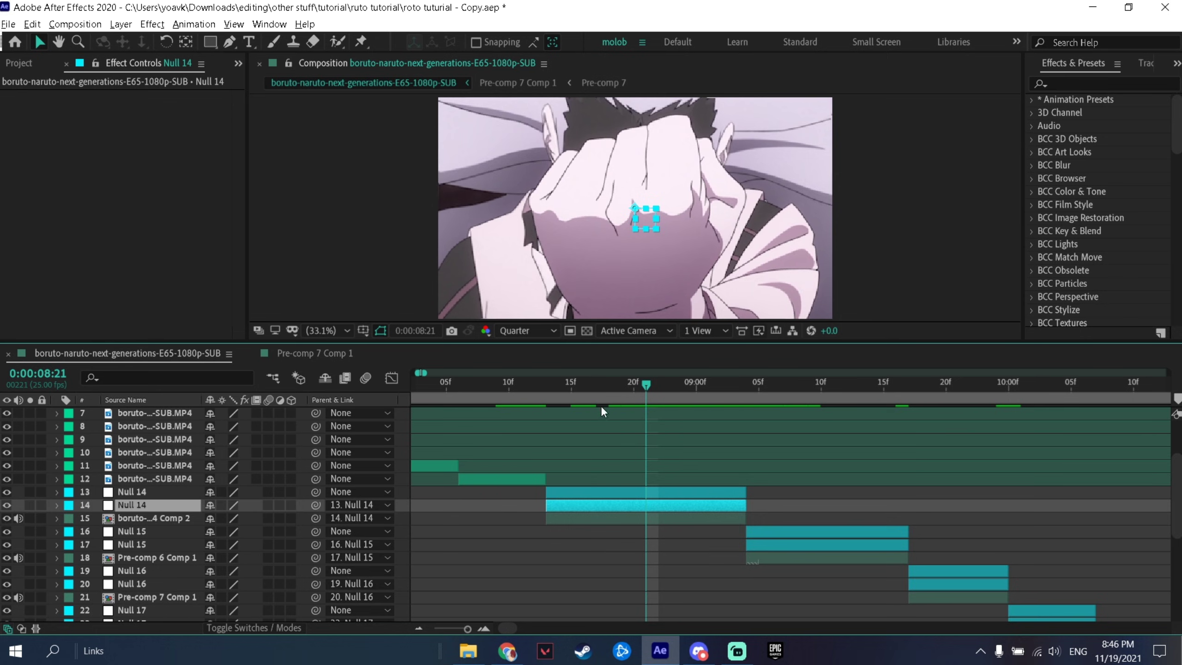
Step: Start animating Scale on the lower Null 14 with a 100% keyframe at 0:00:08:21
{"action": "key", "text": "s"}
{"action": "left_click", "coordinate": [96, 518]}
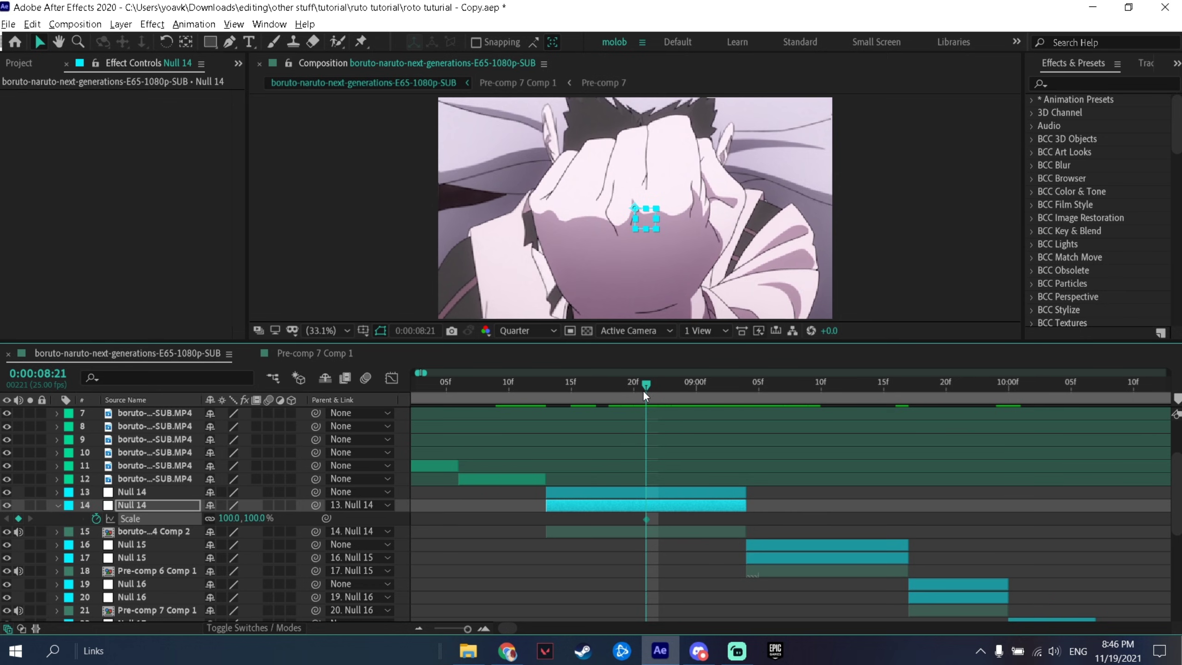
{"action": "mouse_move", "coordinate": [654, 383]}
{"action": "left_mouse_down"}
{"action": "mouse_move", "coordinate": [687, 390]}
{"action": "mouse_move", "coordinate": [649, 396]}
{"action": "left_mouse_up"}
{"action": "key", "text": "s"}
{"action": "key", "text": "s"}
Step: Shrink the lower Null 14 to 44% with a second Scale keyframe and place it at the end of the null
{"action": "mouse_move", "coordinate": [726, 390]}
{"action": "left_mouse_down"}
{"action": "mouse_move", "coordinate": [723, 403]}
{"action": "mouse_move", "coordinate": [737, 405]}
{"action": "left_mouse_up"}
{"action": "left_click_drag", "start_coordinate": [234, 525], "coordinate": [187, 518]}
{"action": "scroll", "coordinate": [743, 520], "scroll_direction": "up", "scroll_amount": 1}
{"action": "left_click_drag", "start_coordinate": [725, 519], "coordinate": [744, 519]}
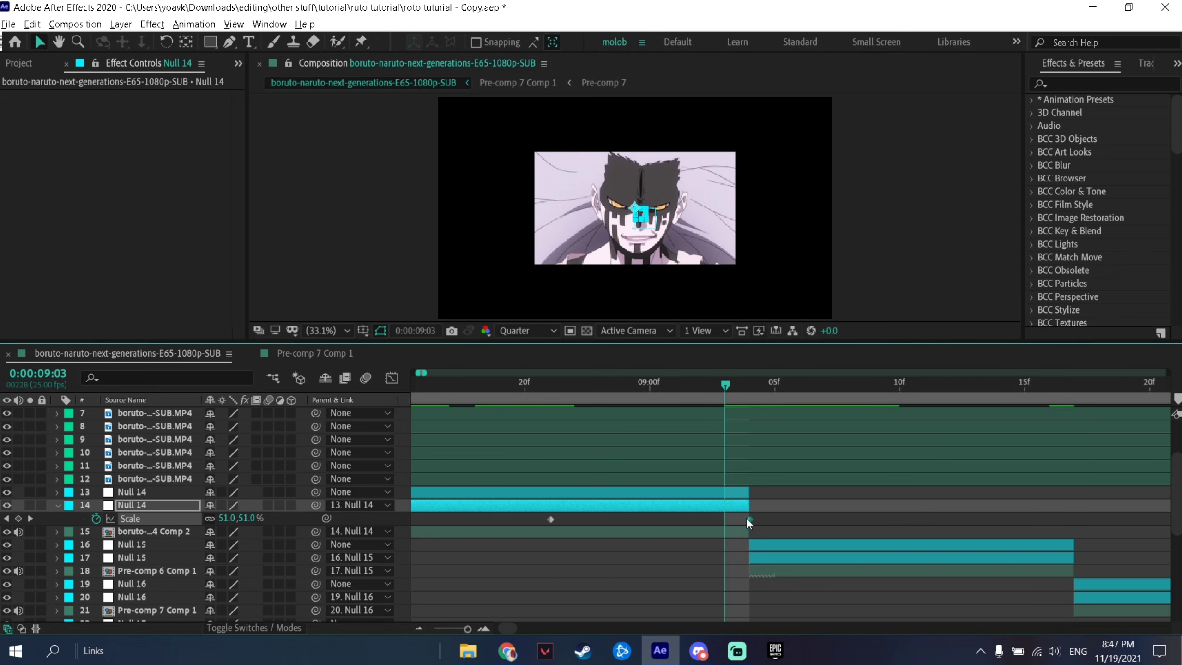
Step: Easy ease both Scale keyframes and reshape the value curve so the scale swells above 100% before dropping
{"action": "left_click_drag", "start_coordinate": [784, 516], "coordinate": [499, 525]}
{"action": "key", "text": "F9"}
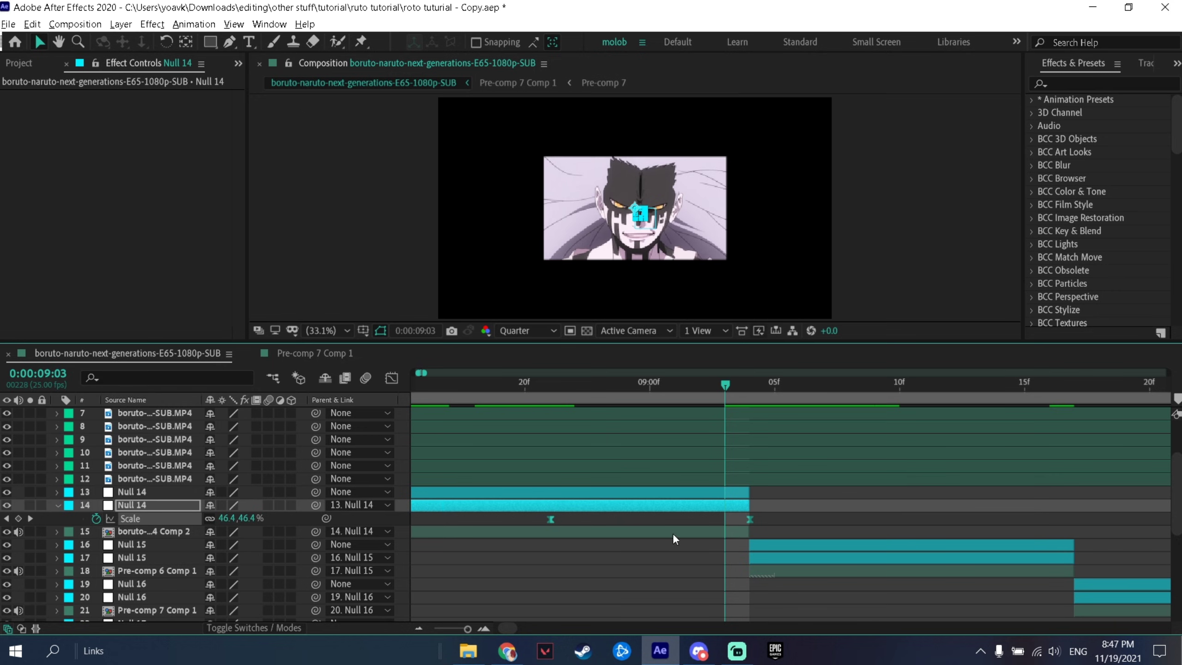
{"action": "left_click", "coordinate": [392, 378]}
{"action": "left_click_drag", "start_coordinate": [684, 560], "coordinate": [959, 437]}
{"action": "left_click_drag", "start_coordinate": [616, 478], "coordinate": [726, 415]}
{"action": "left_click", "coordinate": [578, 400]}
{"action": "left_click", "coordinate": [392, 379]}
Step: Enable motion blur for the composition and on layers 15 through 34, and check the blur near the clip's end
{"action": "left_click", "coordinate": [268, 532]}
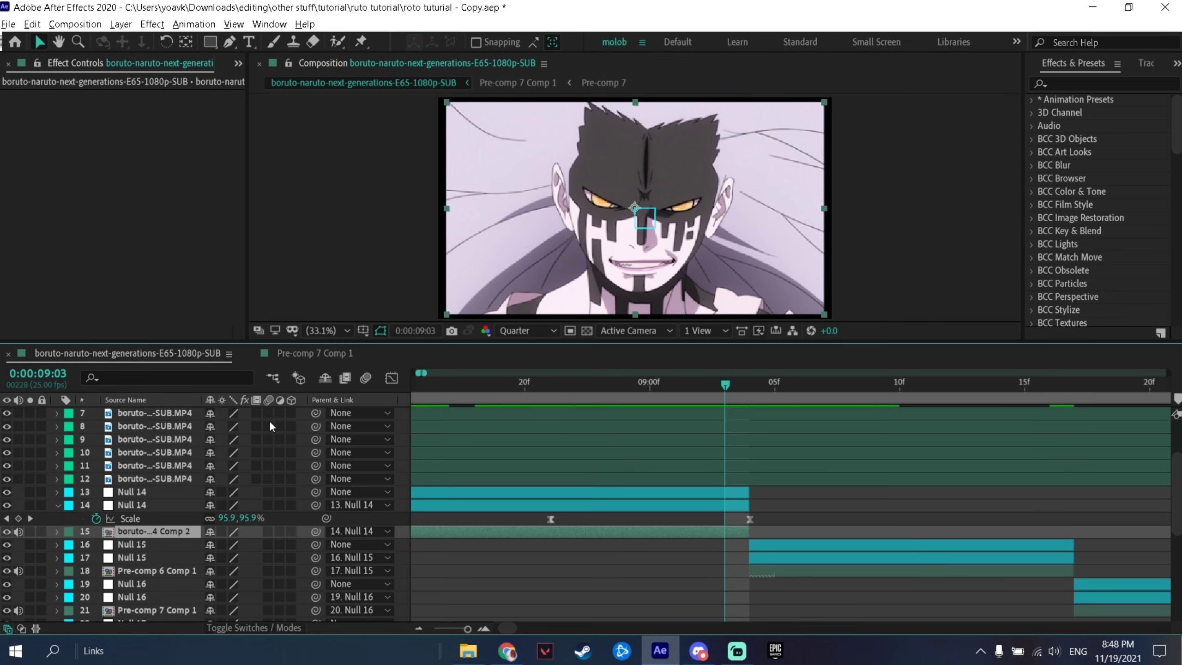
{"action": "scroll", "coordinate": [268, 466], "scroll_direction": "down", "scroll_amount": 1}
{"action": "left_click_drag", "start_coordinate": [269, 493], "coordinate": [269, 629]}
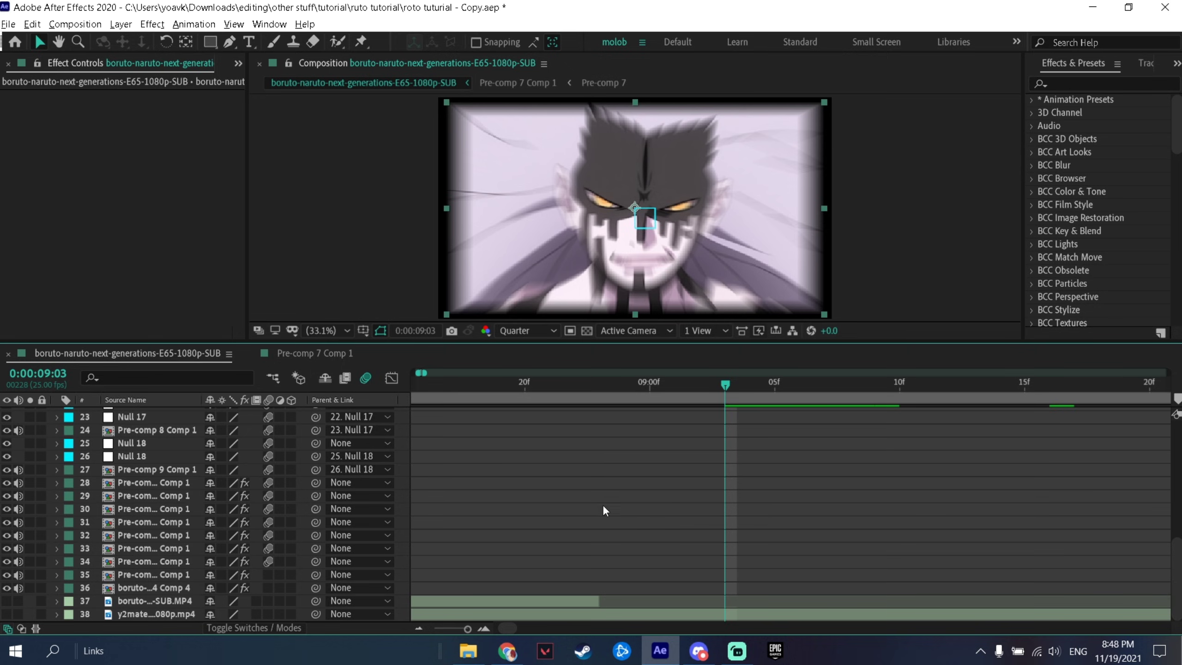
{"action": "scroll", "coordinate": [605, 511], "scroll_direction": "up", "scroll_amount": 5}
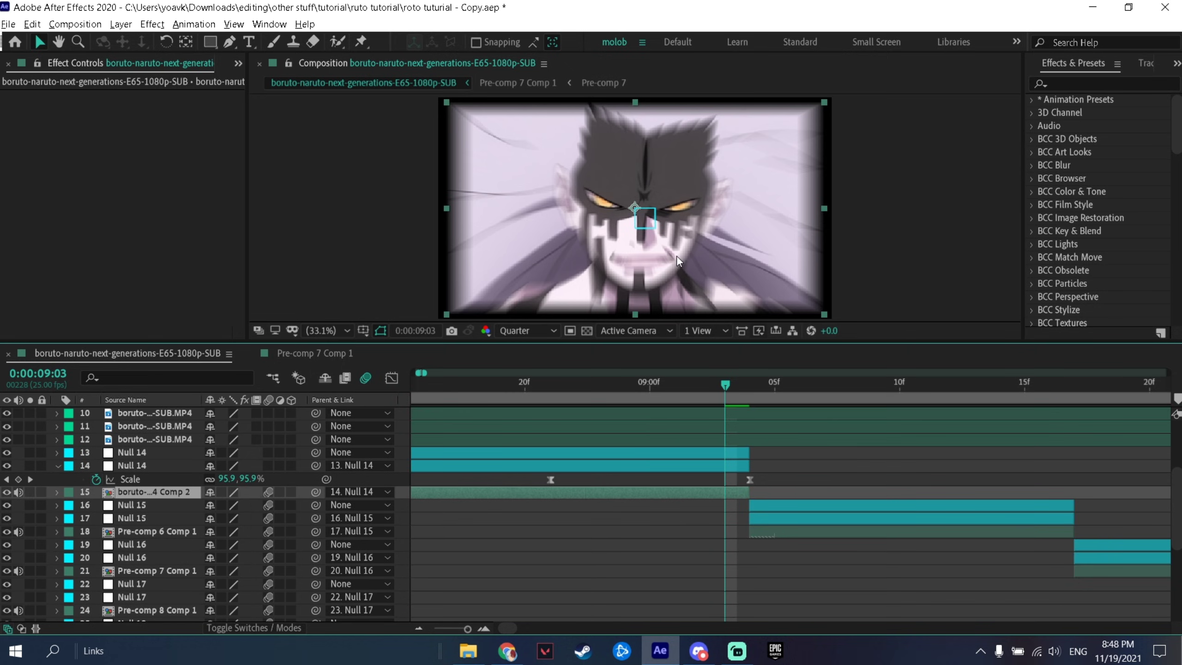
{"action": "left_click", "coordinate": [368, 380]}
{"action": "left_click", "coordinate": [368, 380]}
{"action": "left_click", "coordinate": [719, 467]}
{"action": "mouse_move", "coordinate": [717, 386]}
{"action": "left_mouse_down"}
{"action": "mouse_move", "coordinate": [567, 401]}
{"action": "mouse_move", "coordinate": [728, 396]}
{"action": "left_mouse_up"}
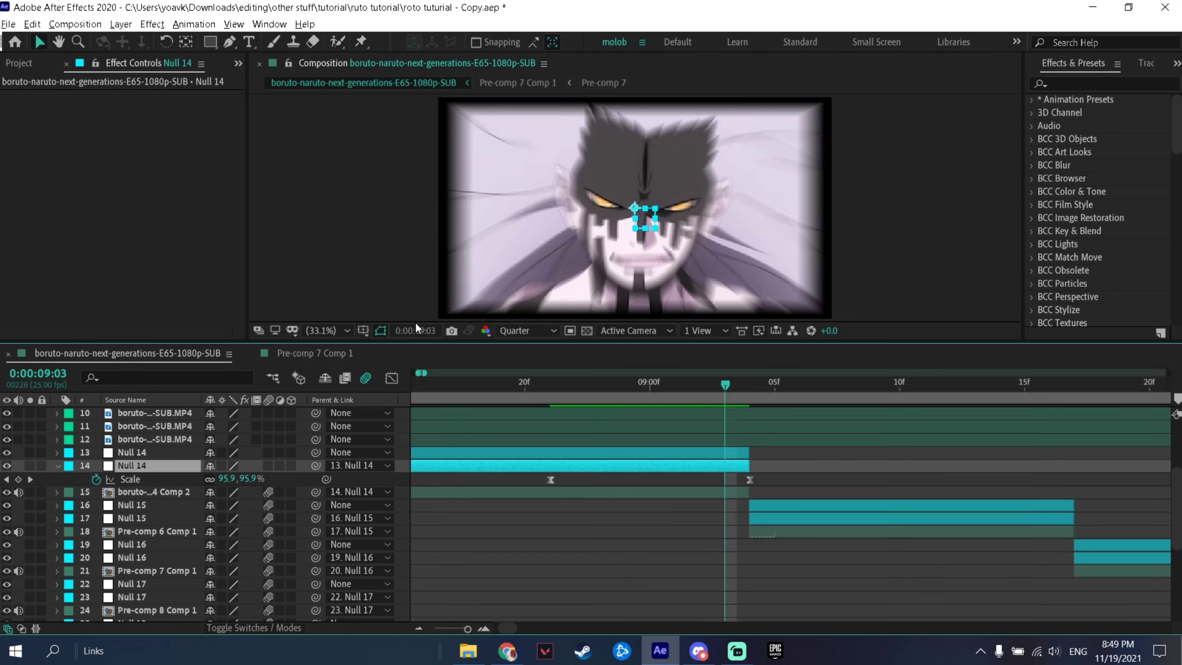
Step: Apply Motion Tile to the boruto Comp 2 clip with output width and height of 400 and mirrored edges, and check the result
{"action": "left_click", "coordinate": [648, 494]}
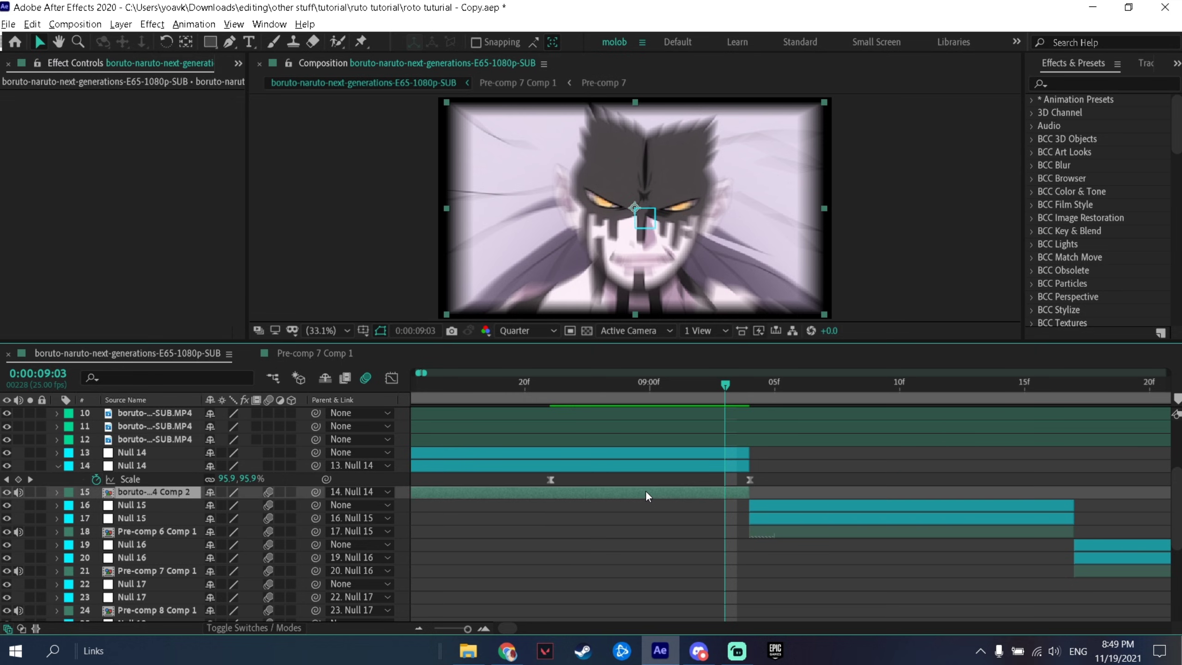
{"action": "left_click", "coordinate": [1101, 82]}
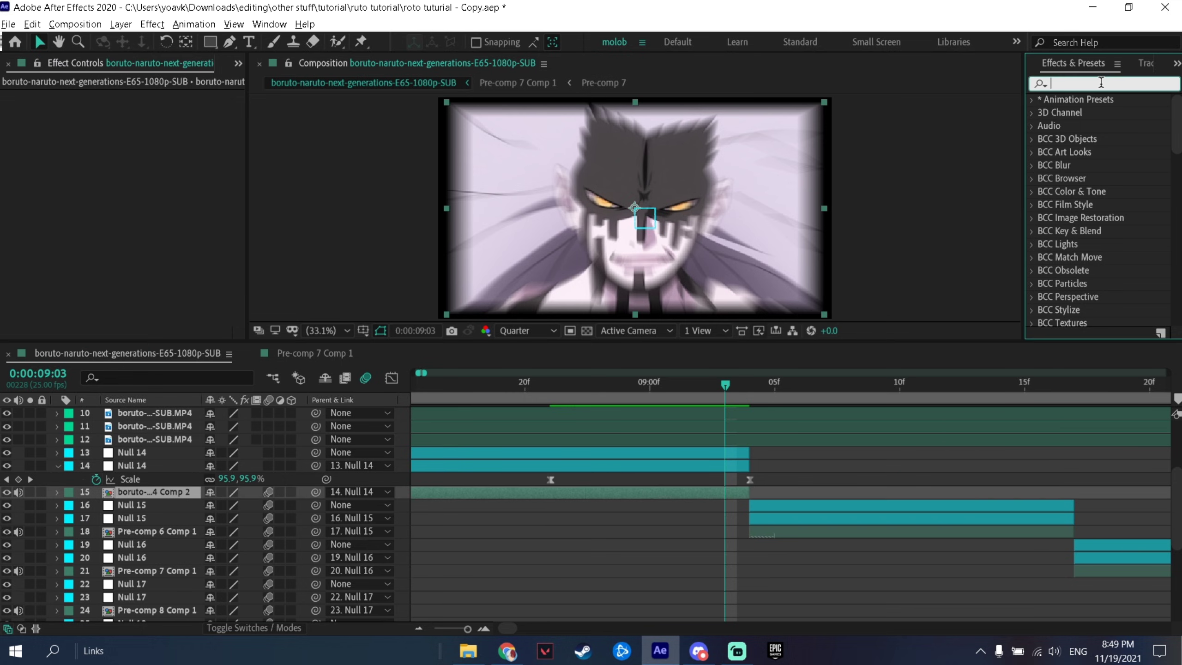
{"action": "type", "text": "motion t"}
{"action": "left_click_drag", "start_coordinate": [1089, 152], "coordinate": [614, 493]}
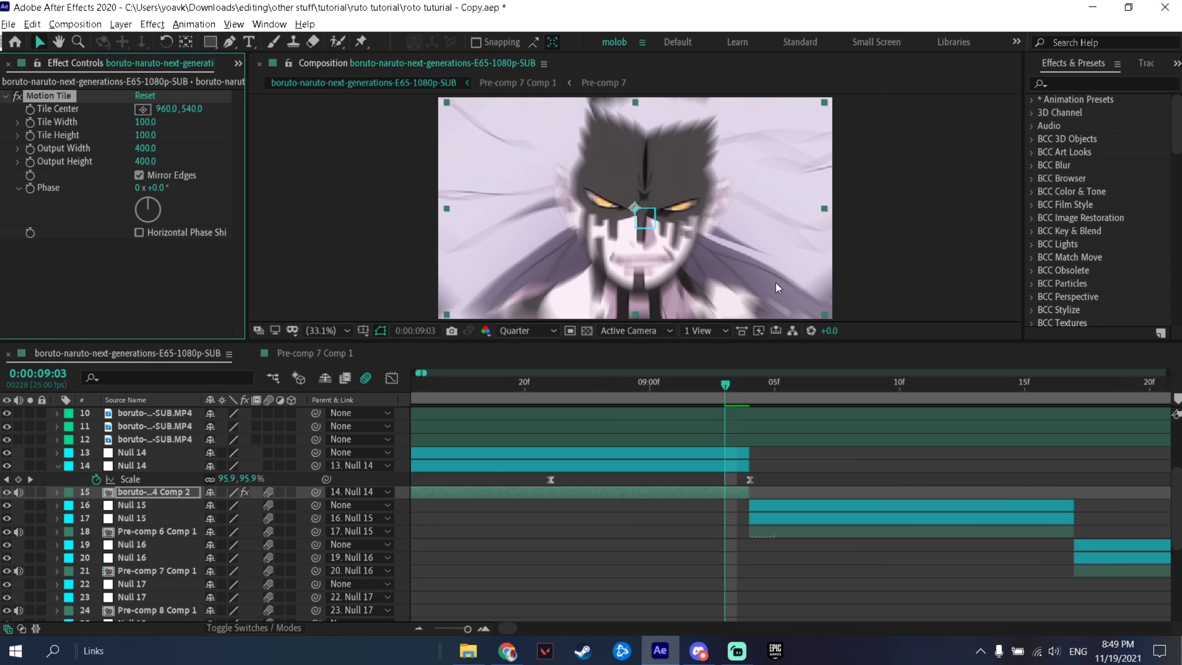
{"action": "left_click", "coordinate": [727, 390]}
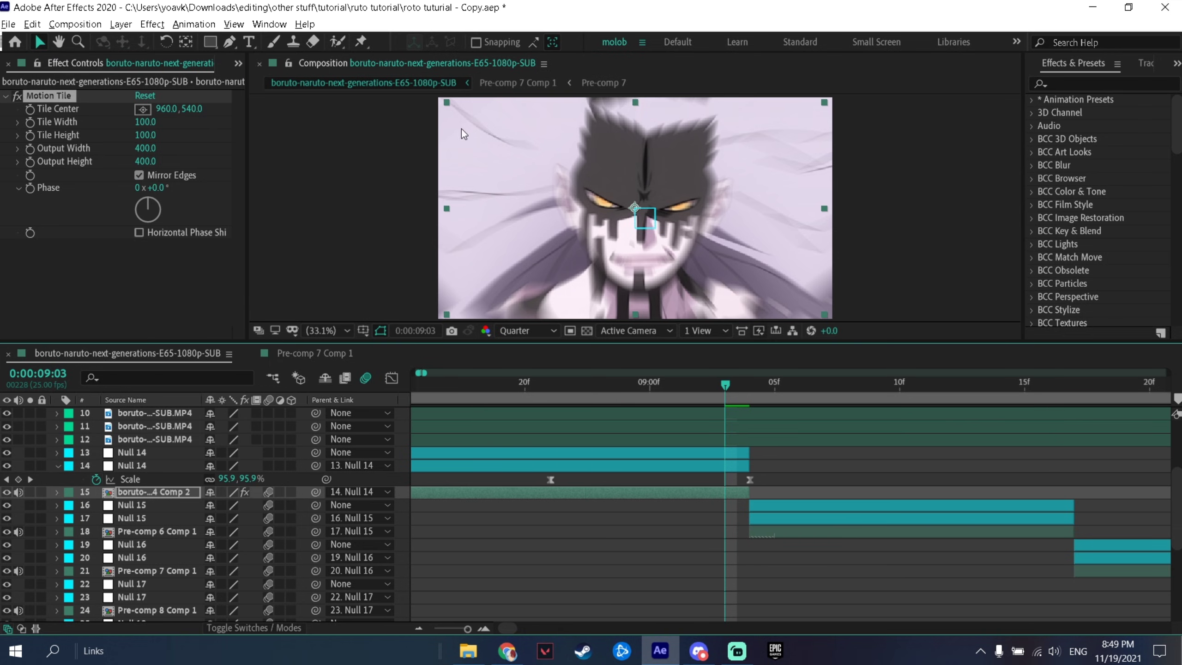
{"action": "left_click_drag", "start_coordinate": [540, 396], "coordinate": [728, 410]}
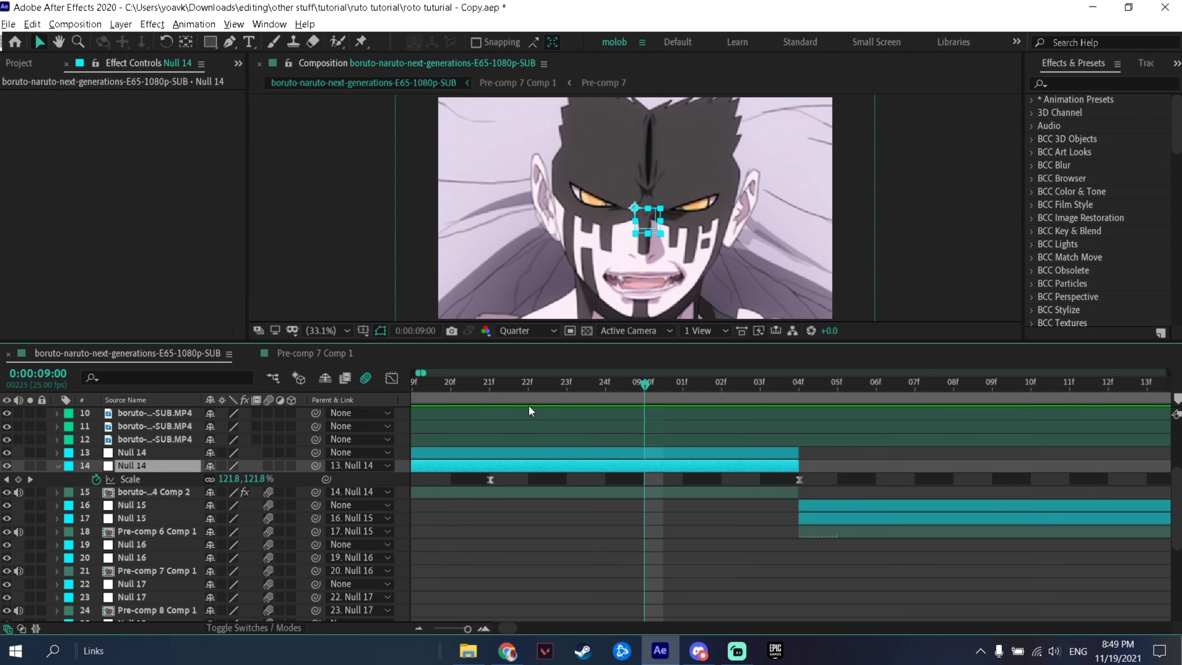
Step: Add a 0° Rotation keyframe to the lower Null 14 at 0:00:08:21 and show its Scale alongside
{"action": "left_click", "coordinate": [494, 398]}
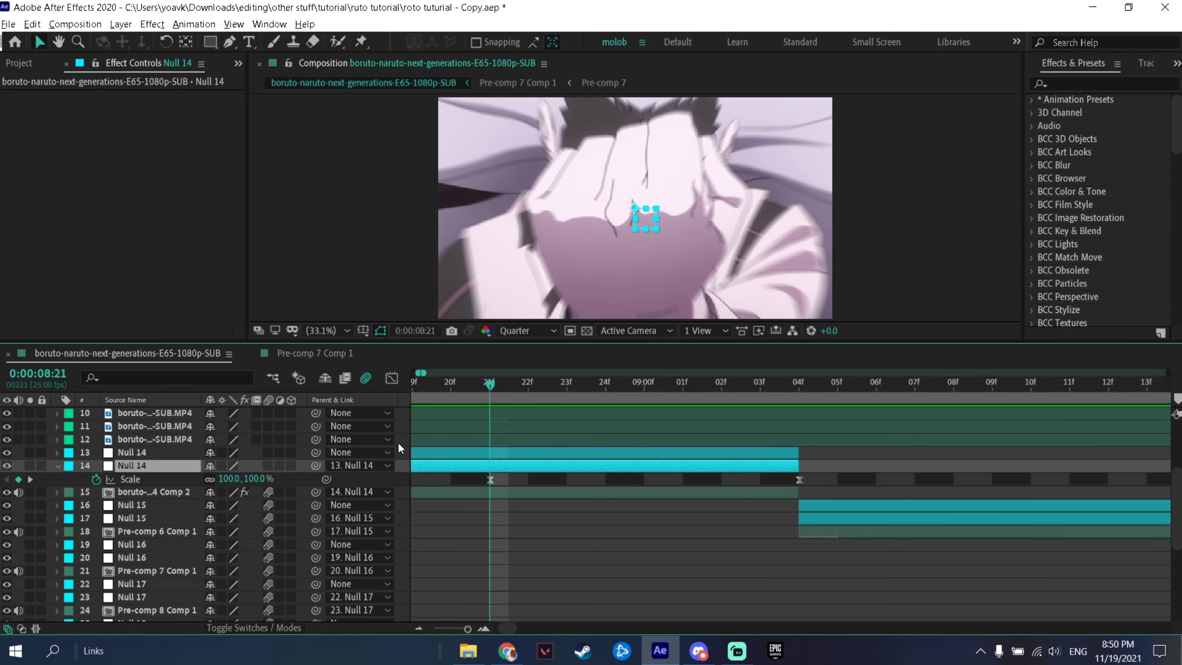
{"action": "key", "text": "r"}
{"action": "left_click", "coordinate": [96, 479]}
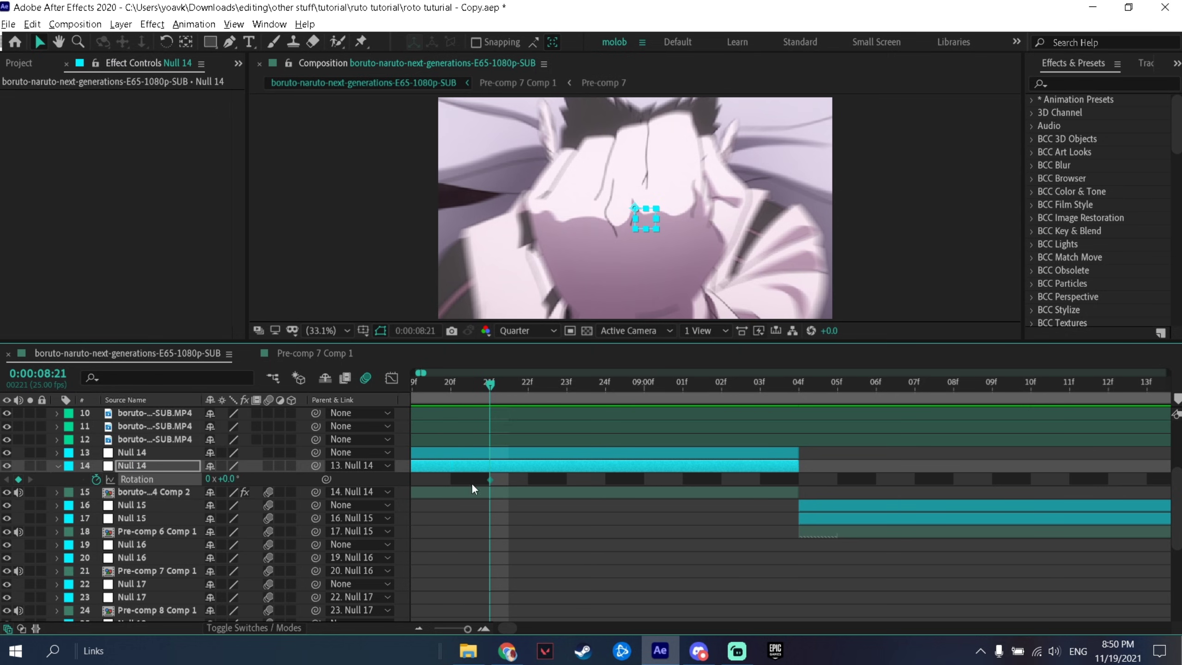
{"action": "key", "text": "shift+s"}
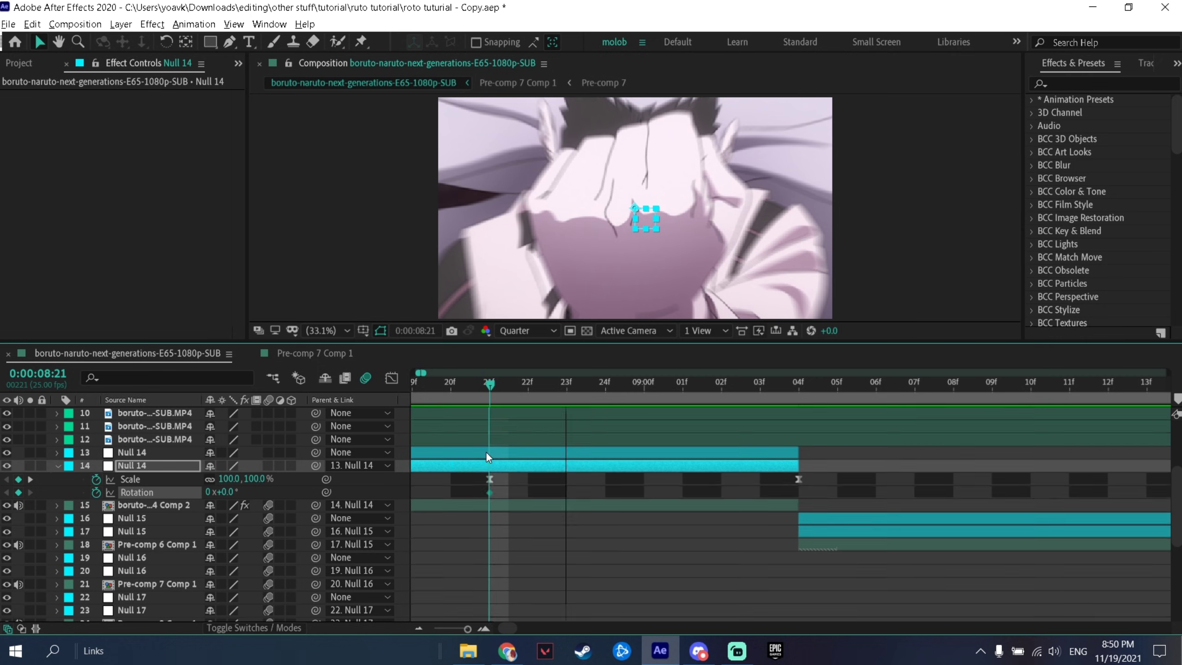
Step: Rotate the lower Null 14 to about -40° with a second Rotation keyframe at the end of the null
{"action": "left_click_drag", "start_coordinate": [490, 413], "coordinate": [760, 414]}
{"action": "left_click_drag", "start_coordinate": [800, 480], "coordinate": [778, 483]}
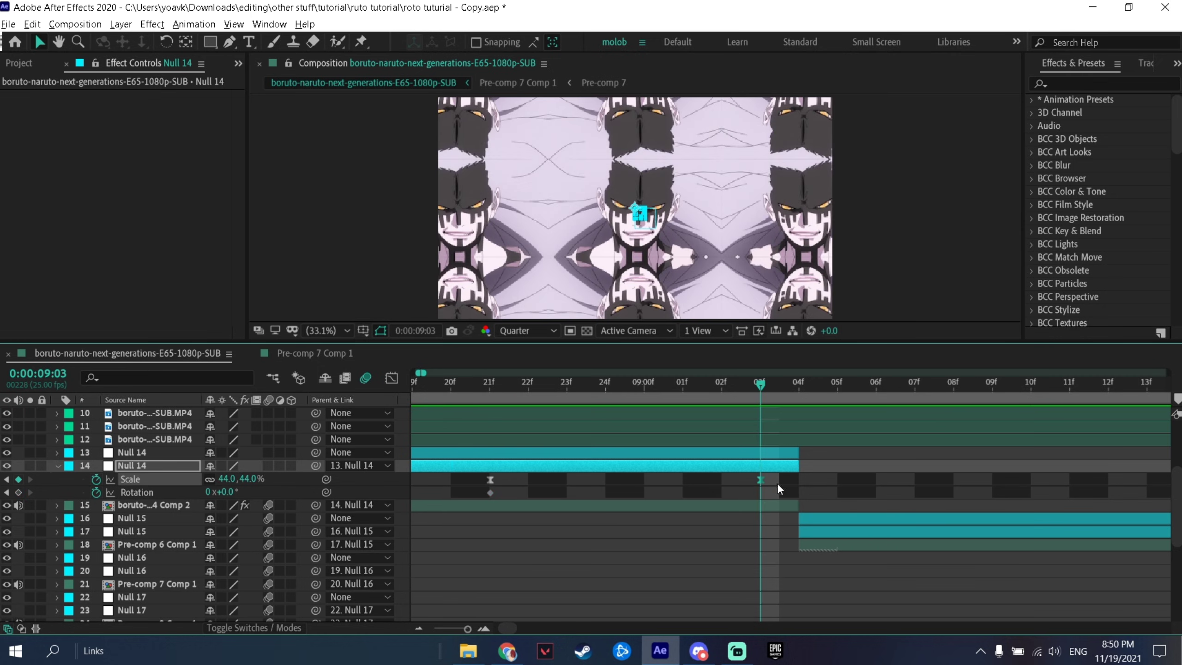
{"action": "left_click_drag", "start_coordinate": [230, 492], "coordinate": [203, 497]}
Step: Easy ease both Rotation keyframes, reshape the value curve to swing positive before falling steeply, and preview the motion
{"action": "left_click_drag", "start_coordinate": [764, 492], "coordinate": [459, 498]}
{"action": "key", "text": "F9"}
{"action": "key", "text": "shift+F3"}
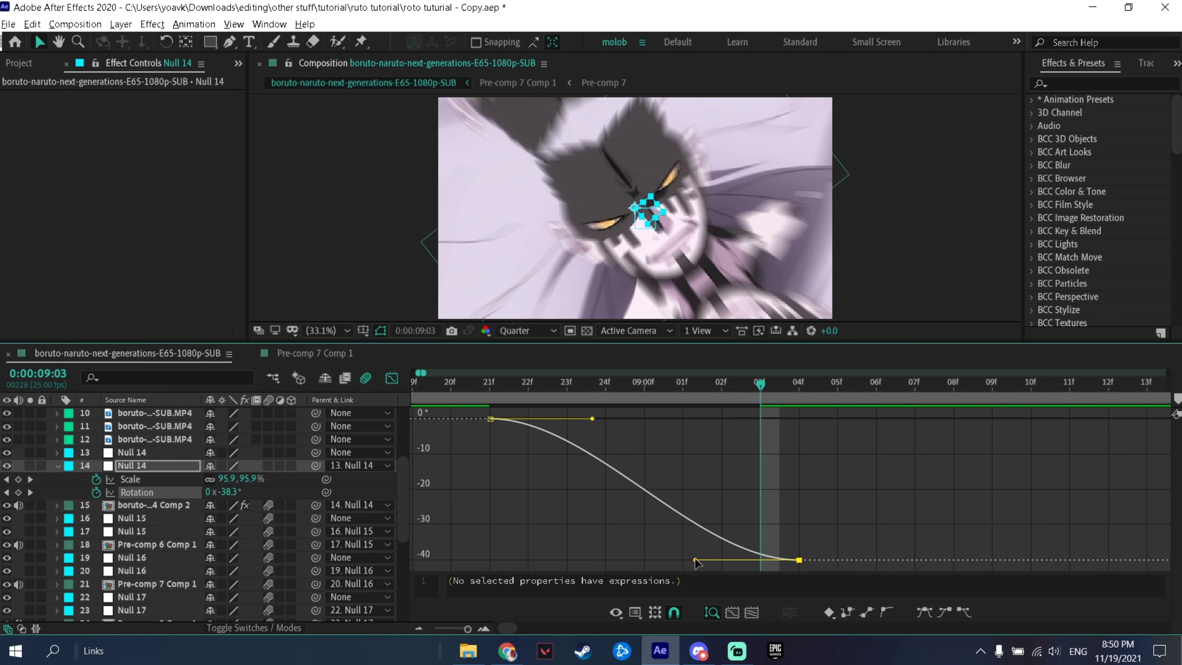
{"action": "left_click_drag", "start_coordinate": [696, 560], "coordinate": [787, 416]}
{"action": "left_click_drag", "start_coordinate": [592, 475], "coordinate": [567, 387]}
{"action": "left_click_drag", "start_coordinate": [649, 388], "coordinate": [635, 434]}
{"action": "key", "text": "space"}
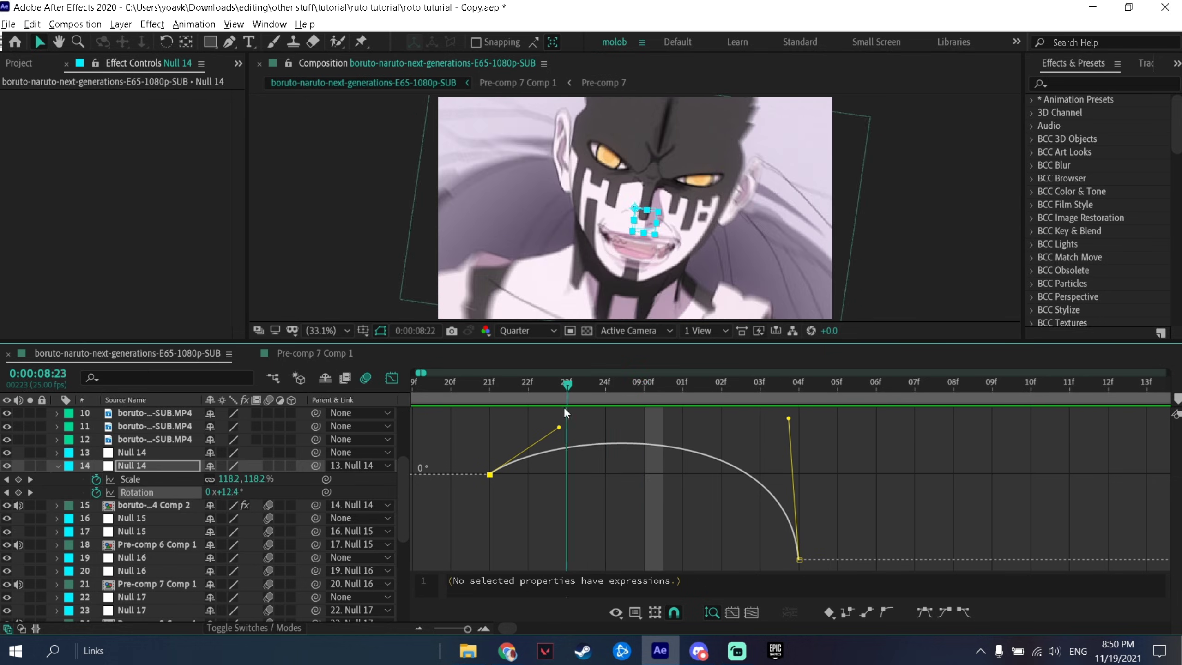
Step: Add a 100% Scale keyframe to the lower Null 15 at 0:00:09:16, near the end of the null
{"action": "key", "text": "shift+F3"}
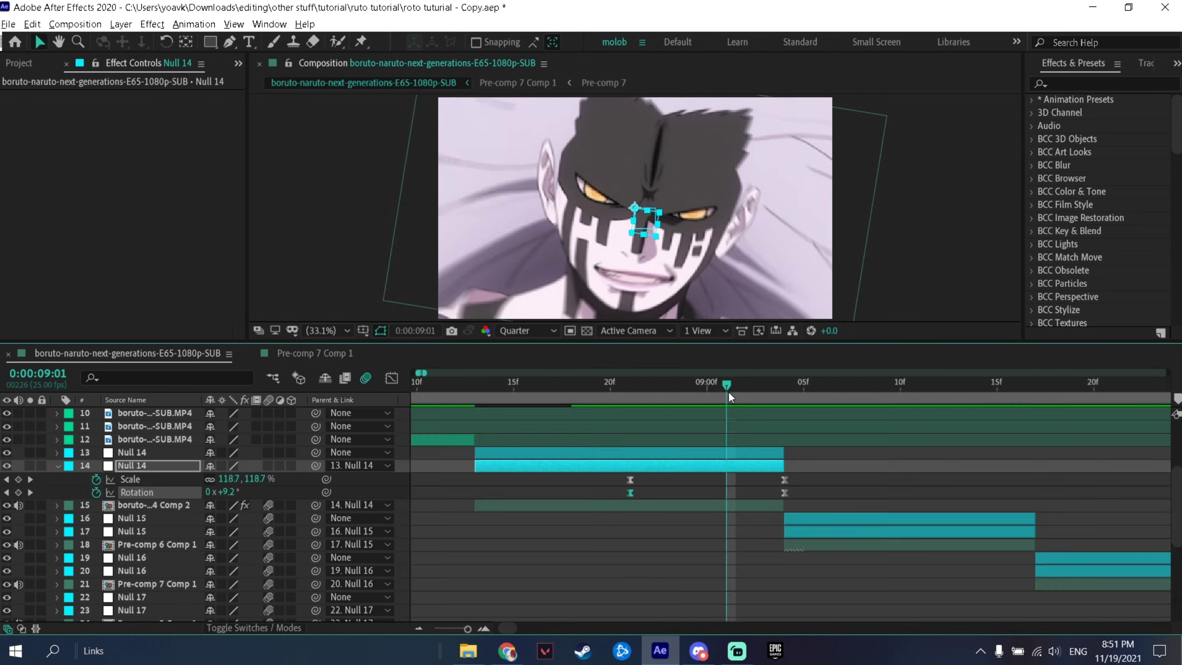
{"action": "scroll", "coordinate": [689, 470], "scroll_direction": "down", "scroll_amount": 3}
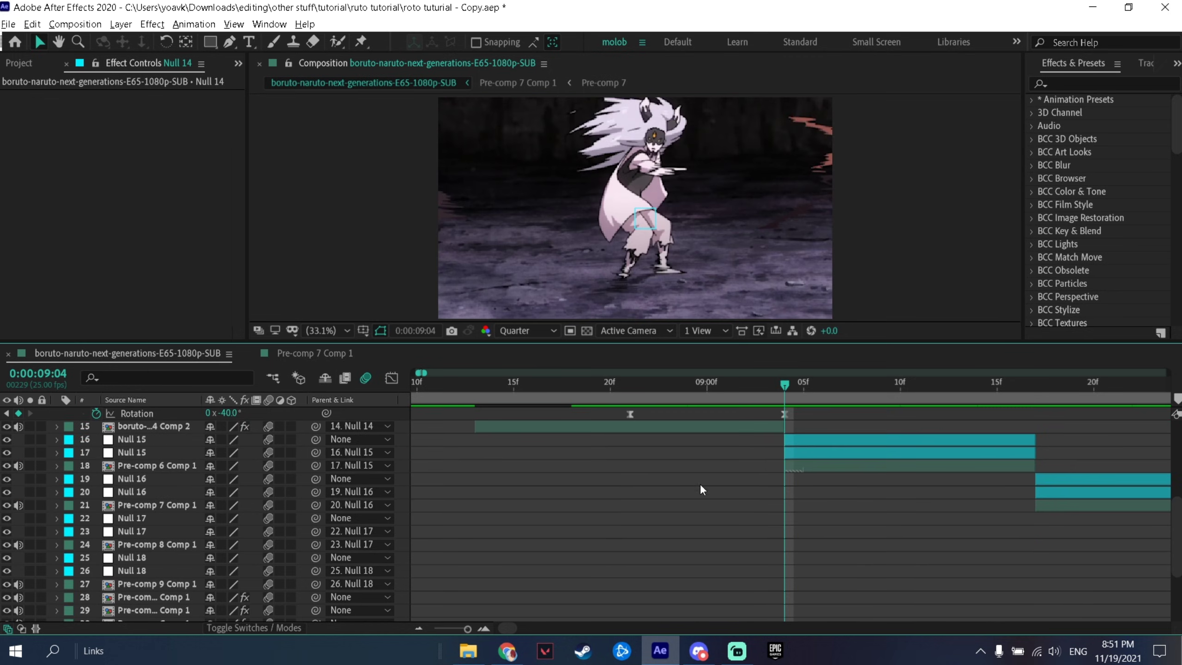
{"action": "scroll", "coordinate": [675, 447], "scroll_direction": "right", "scroll_amount": 4}
{"action": "left_click", "coordinate": [707, 453]}
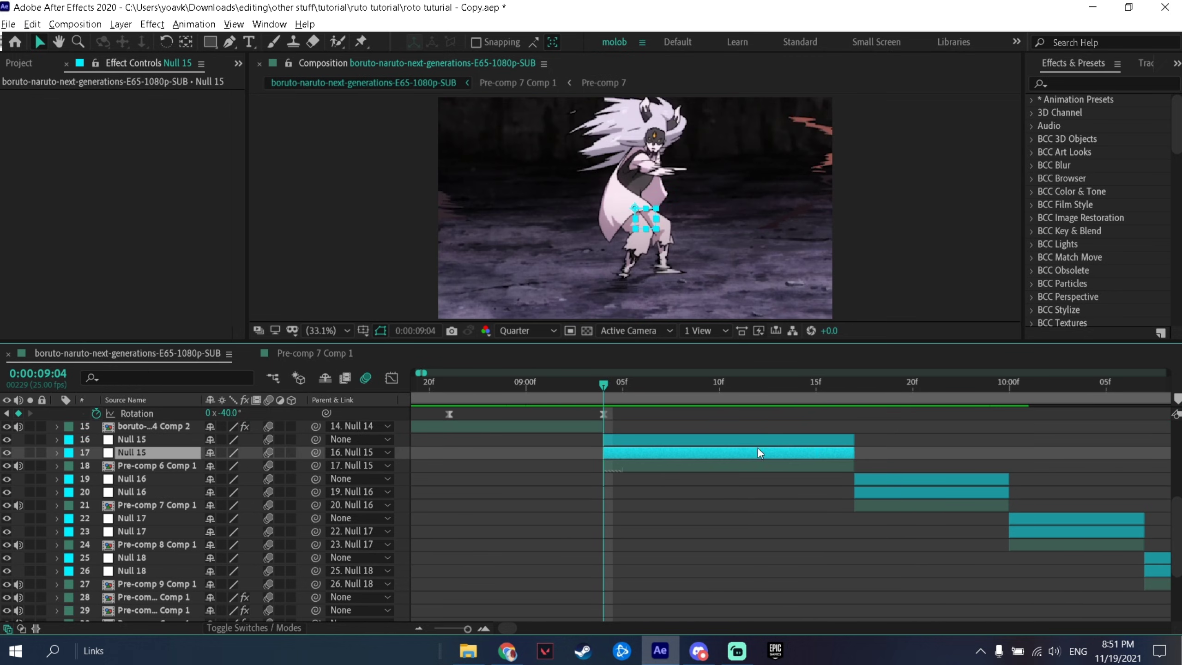
{"action": "scroll", "coordinate": [757, 449], "scroll_direction": "up", "scroll_amount": 2}
{"action": "left_click_drag", "start_coordinate": [571, 390], "coordinate": [580, 390]}
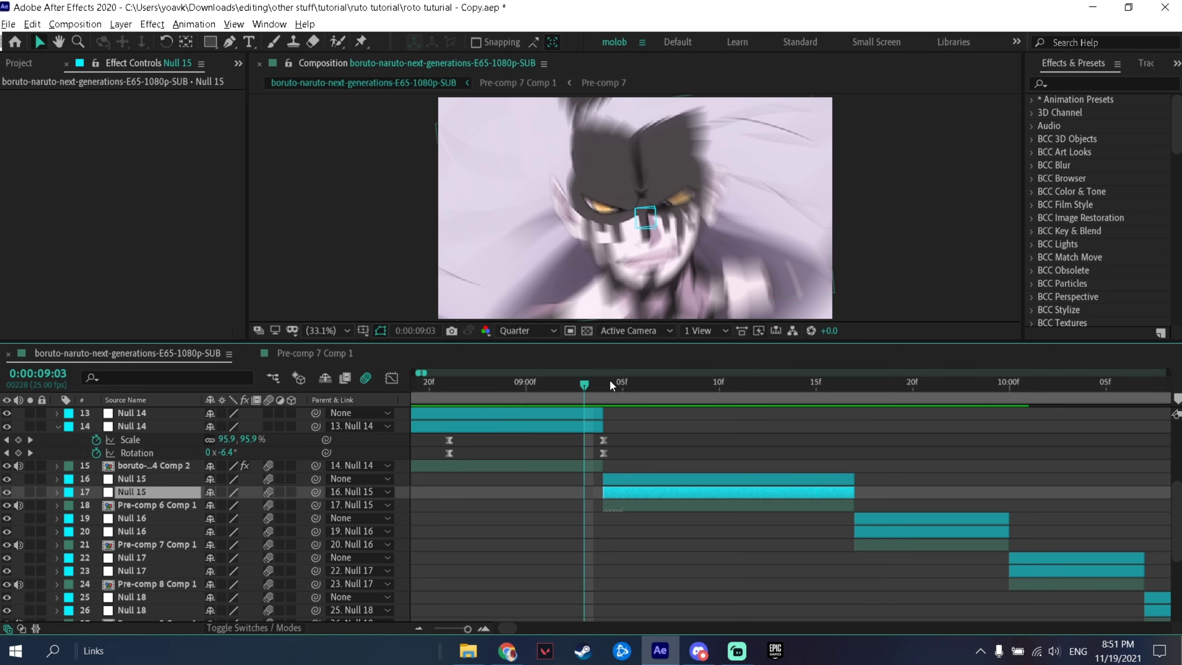
{"action": "left_click", "coordinate": [609, 381]}
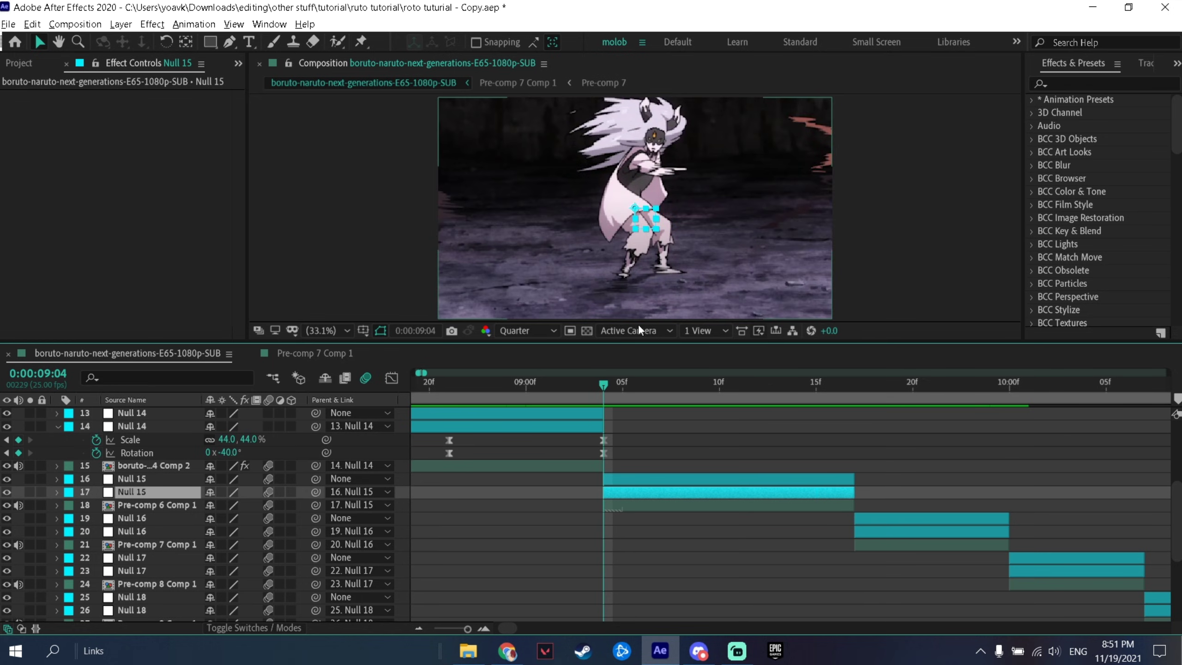
{"action": "left_click", "coordinate": [836, 392]}
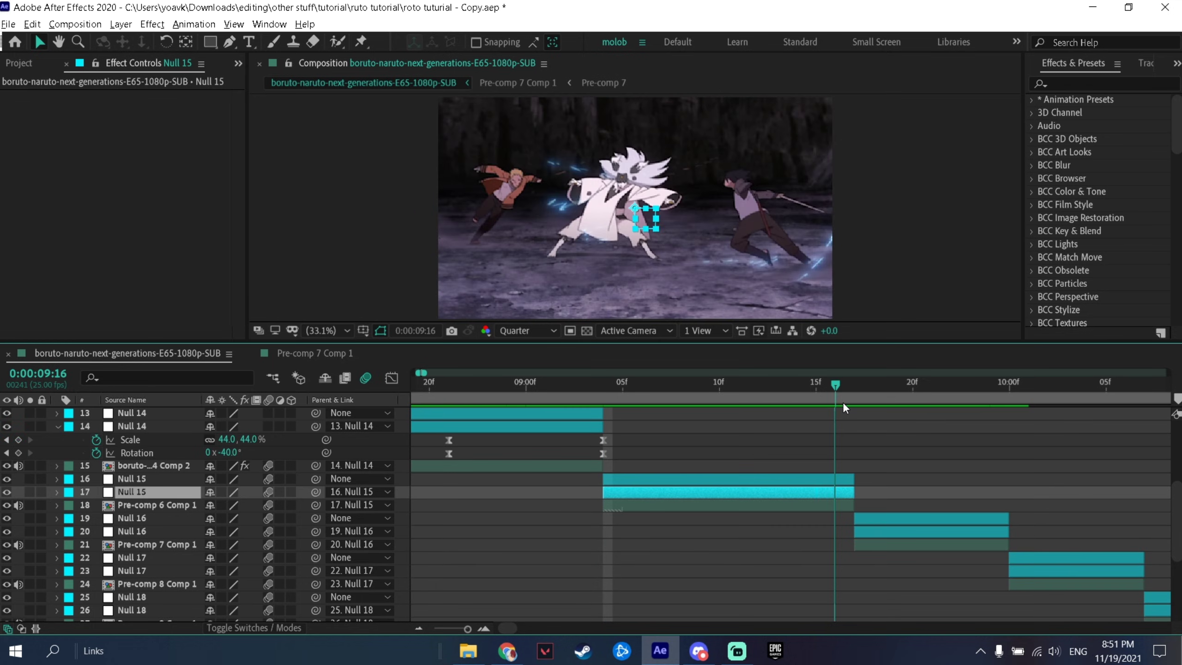
{"action": "key", "text": "s"}
{"action": "key", "text": "alt+shift+s"}
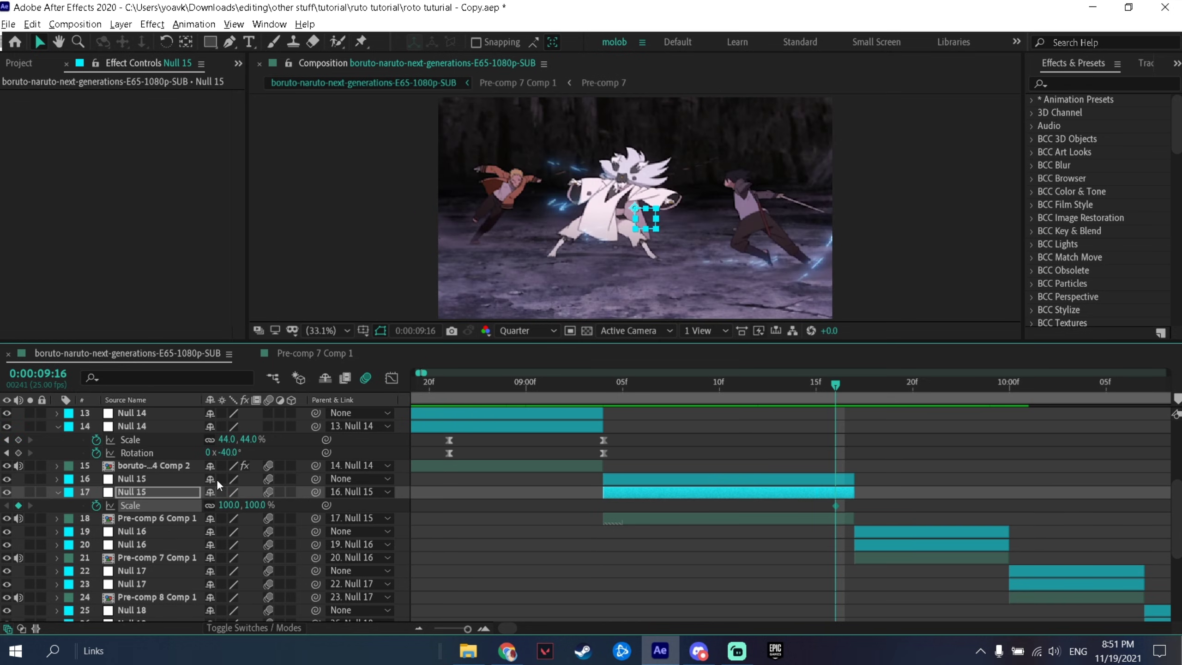
Step: Add a 0° Rotation keyframe to the lower Null 15 at 0:00:09:16 and show all its keyframed properties
{"action": "left_click_drag", "start_coordinate": [517, 388], "coordinate": [838, 387]}
{"action": "key", "text": "r"}
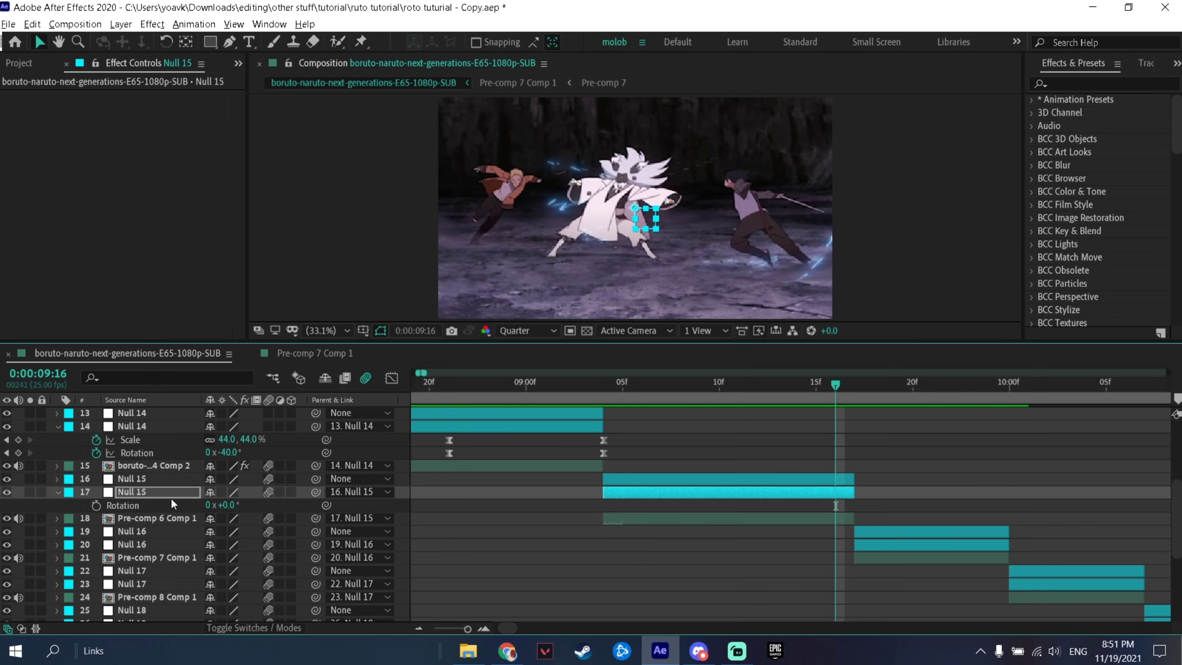
{"action": "left_click", "coordinate": [96, 505]}
{"action": "key", "text": "u"}
{"action": "left_click", "coordinate": [774, 492]}
{"action": "left_click_drag", "start_coordinate": [850, 528], "coordinate": [814, 502]}
{"action": "left_click", "coordinate": [764, 516]}
Step: Set the lower Null 15's Scale to 236% and Rotation to 20° at 0:00:09:04, and easy ease its keyframes
{"action": "key", "text": "j"}
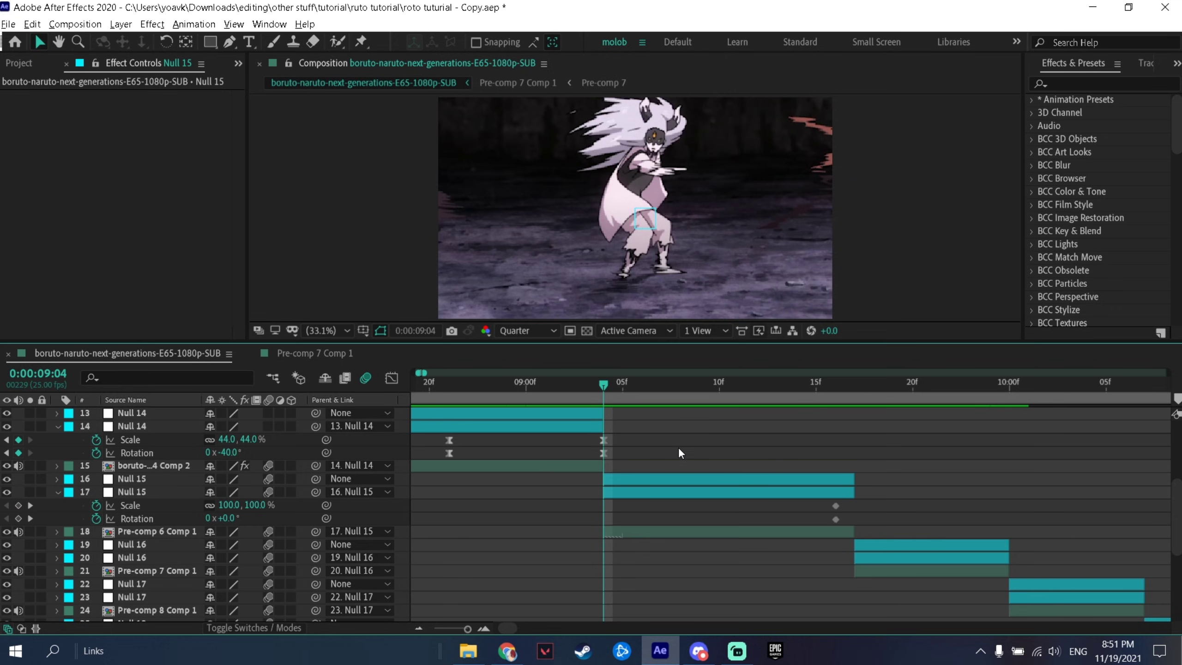
{"action": "left_click_drag", "start_coordinate": [227, 505], "coordinate": [375, 500]}
{"action": "left_click_drag", "start_coordinate": [294, 501], "coordinate": [253, 501]}
{"action": "left_click", "coordinate": [615, 421]}
{"action": "mouse_move", "coordinate": [603, 387]}
{"action": "left_mouse_down"}
{"action": "mouse_move", "coordinate": [516, 398]}
{"action": "mouse_move", "coordinate": [599, 383]}
{"action": "left_mouse_up"}
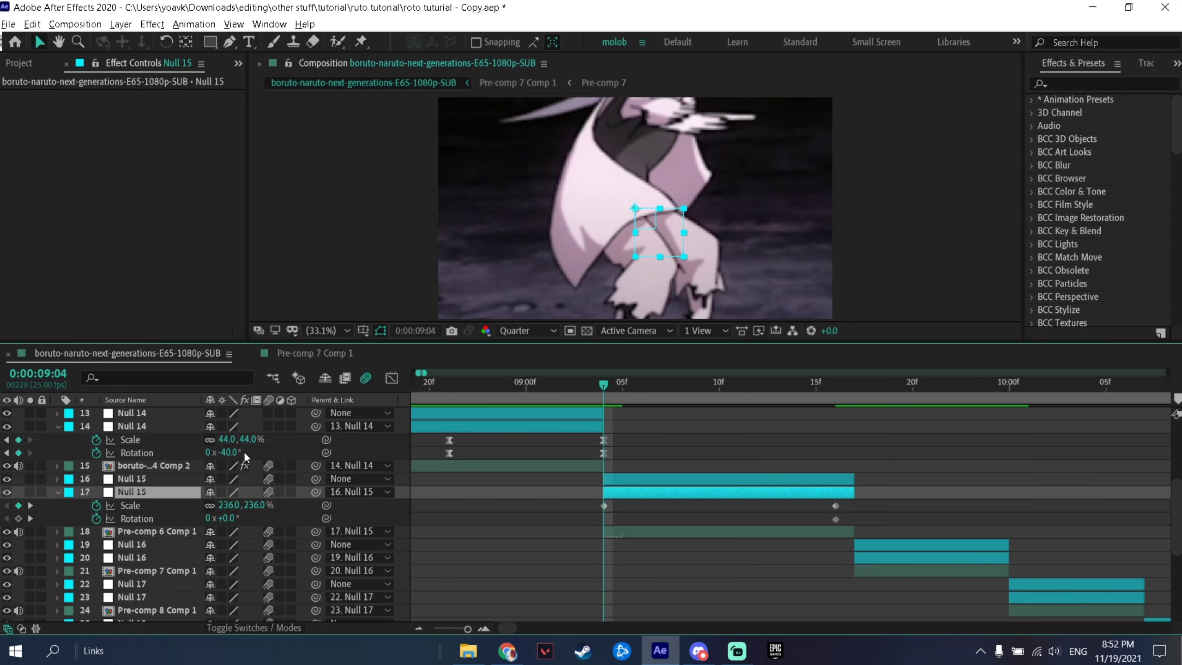
{"action": "mouse_move", "coordinate": [228, 519]}
{"action": "left_mouse_down"}
{"action": "mouse_move", "coordinate": [252, 517]}
{"action": "mouse_move", "coordinate": [234, 524]}
{"action": "mouse_move", "coordinate": [245, 525]}
{"action": "left_mouse_up"}
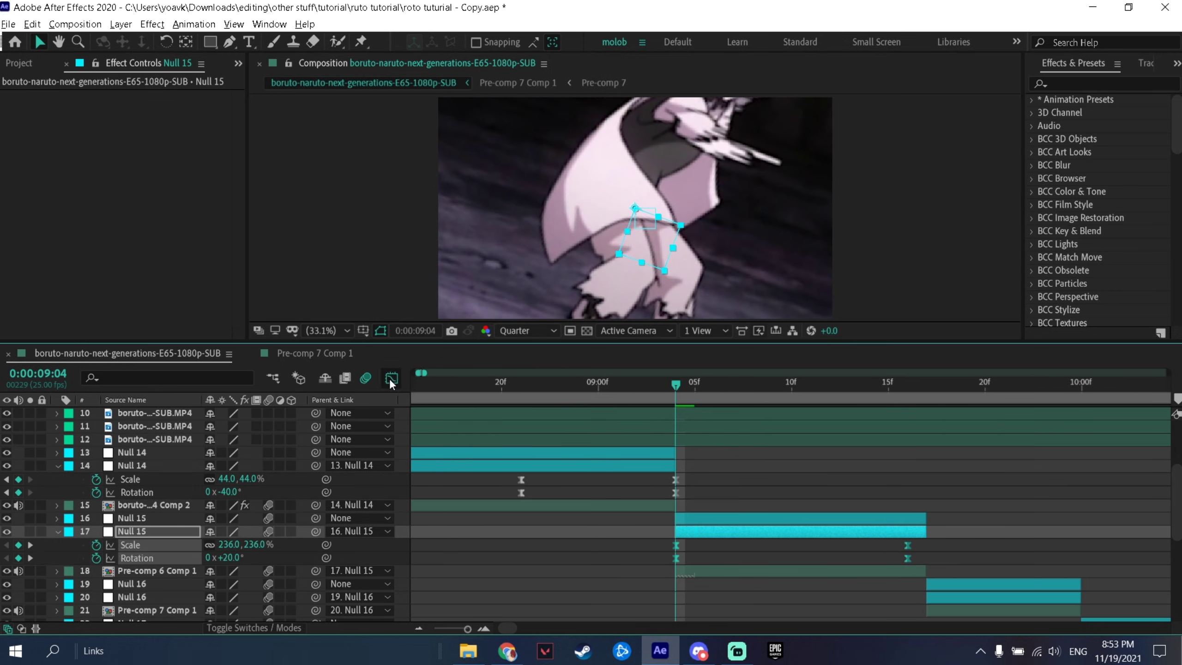
Step: Reshape the lower Null 15's Scale value curve to drop steeply at the start and flatten out towards 100%
{"action": "left_click", "coordinate": [391, 379]}
{"action": "left_click_drag", "start_coordinate": [587, 407], "coordinate": [791, 473]}
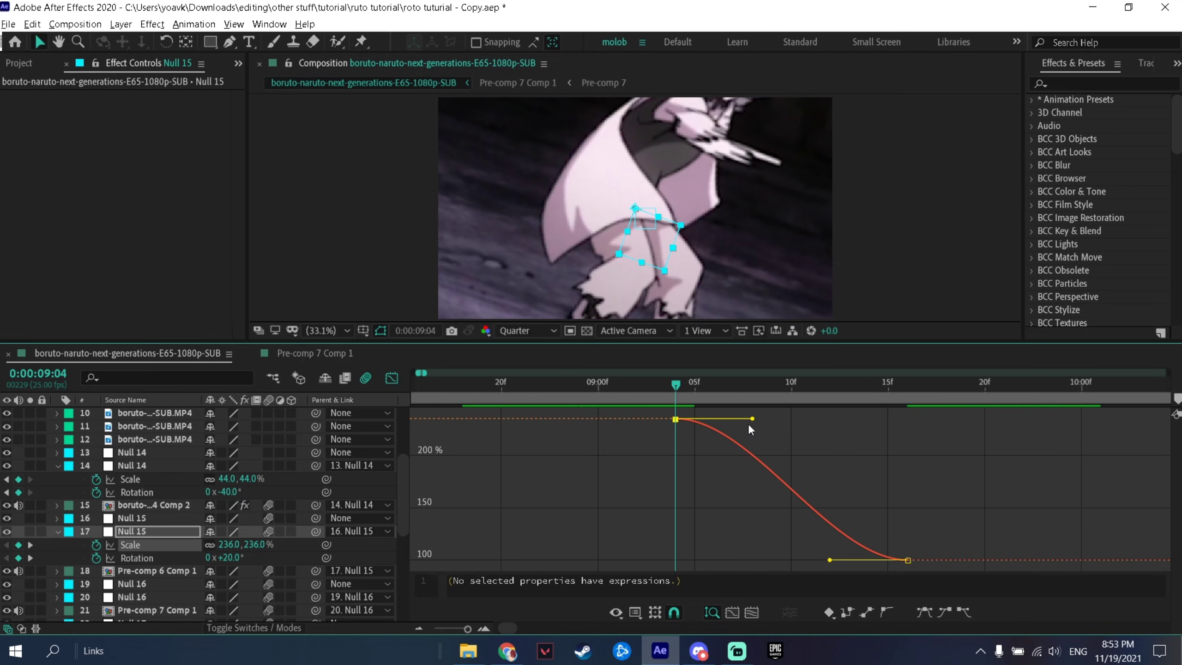
{"action": "left_click_drag", "start_coordinate": [752, 418], "coordinate": [680, 556]}
{"action": "left_click_drag", "start_coordinate": [830, 560], "coordinate": [708, 560]}
{"action": "left_click", "coordinate": [391, 379]}
Step: Reshape the lower Null 15's Rotation value curve to fall steeply right after its first keyframe
{"action": "left_click", "coordinate": [213, 555]}
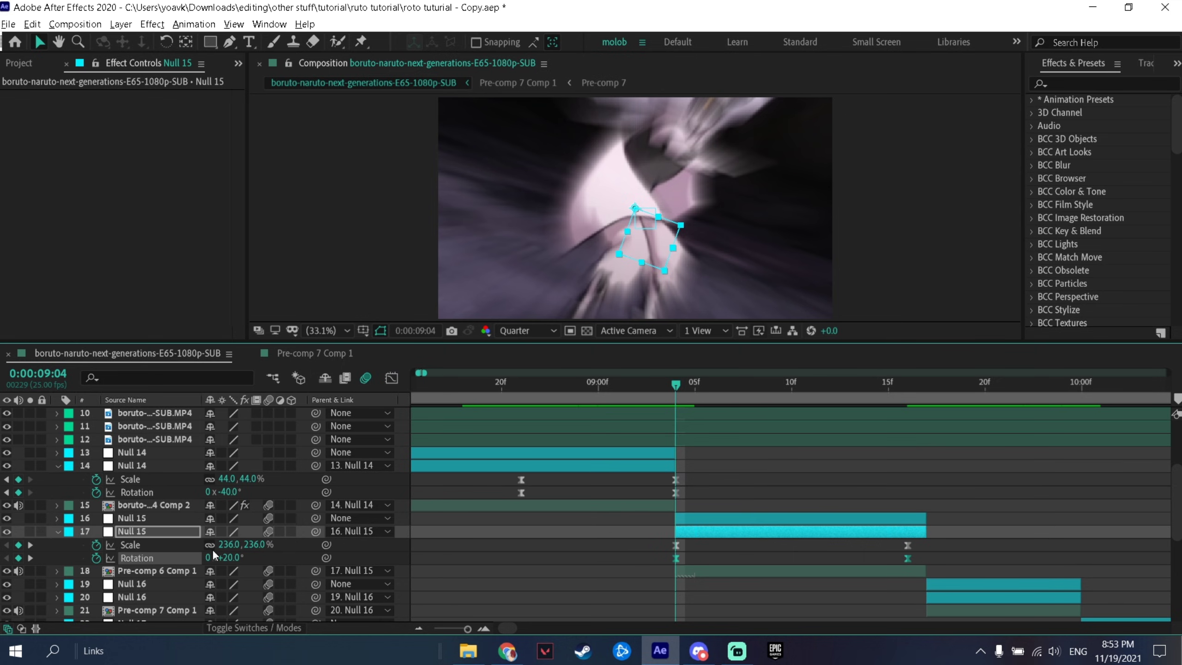
{"action": "left_click", "coordinate": [392, 379]}
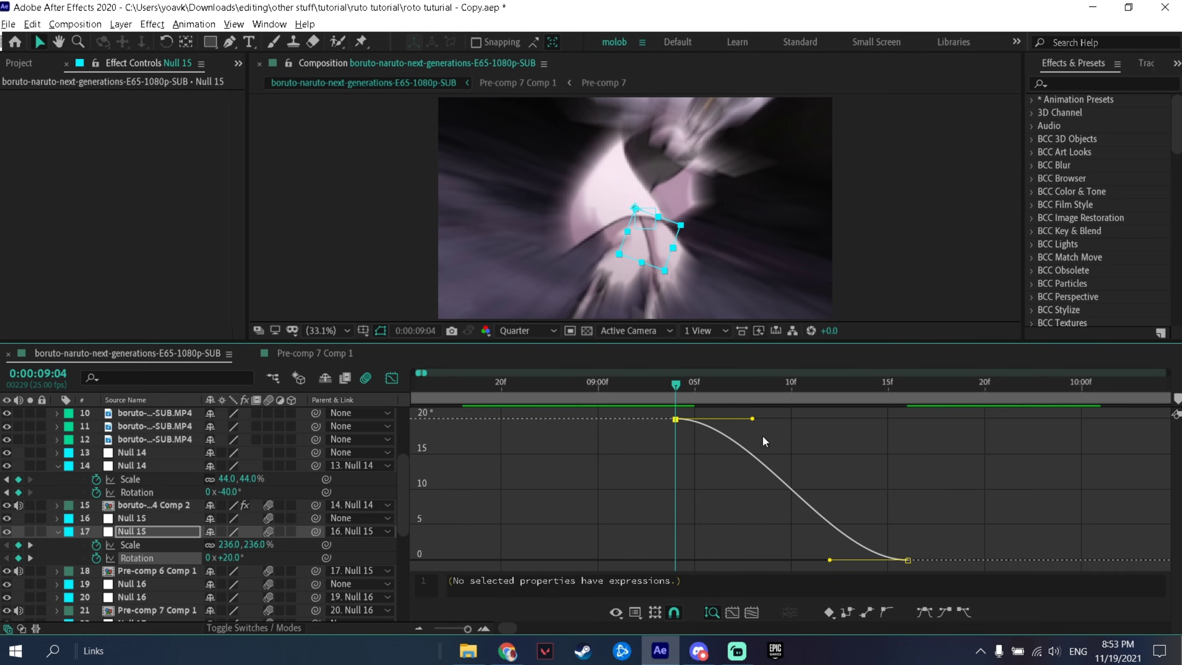
{"action": "left_click_drag", "start_coordinate": [753, 419], "coordinate": [681, 541]}
{"action": "left_click", "coordinate": [391, 378]}
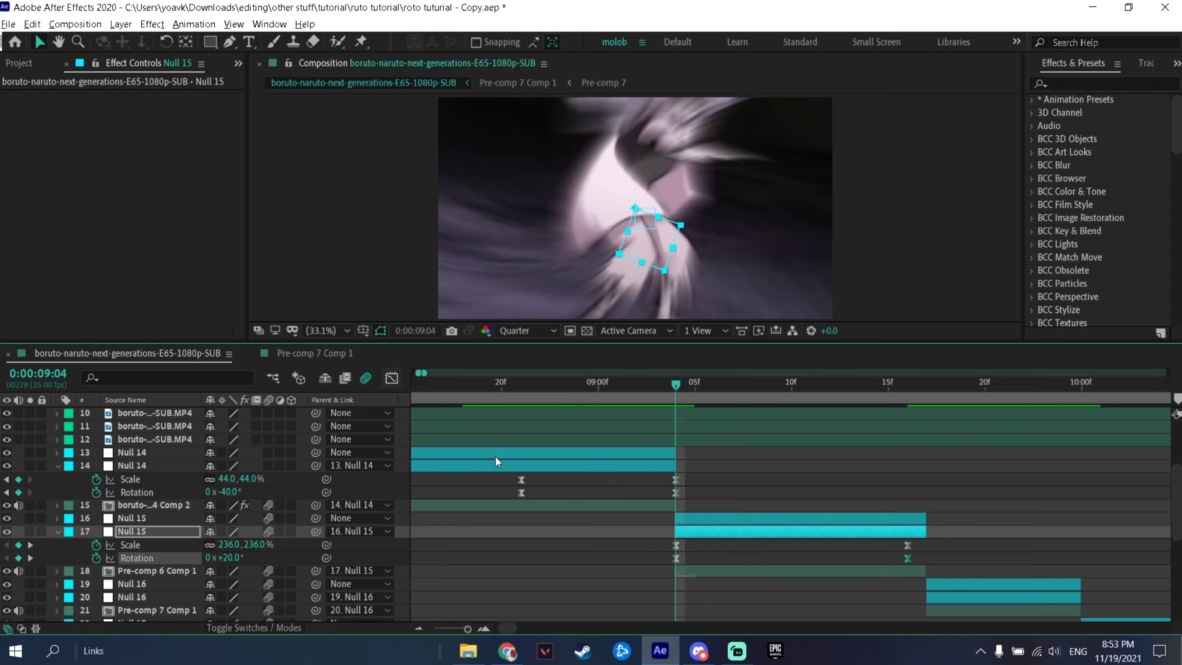
Step: Preview the eased Null 15 motion and examine the cut into the following Null 16 clip
{"action": "scroll", "coordinate": [495, 455], "scroll_direction": "down", "scroll_amount": 2}
{"action": "scroll", "coordinate": [674, 459], "scroll_direction": "down", "scroll_amount": 3}
{"action": "mouse_move", "coordinate": [493, 384]}
{"action": "left_mouse_down"}
{"action": "mouse_move", "coordinate": [603, 401]}
{"action": "mouse_move", "coordinate": [515, 391]}
{"action": "left_mouse_up"}
{"action": "key", "text": "space"}
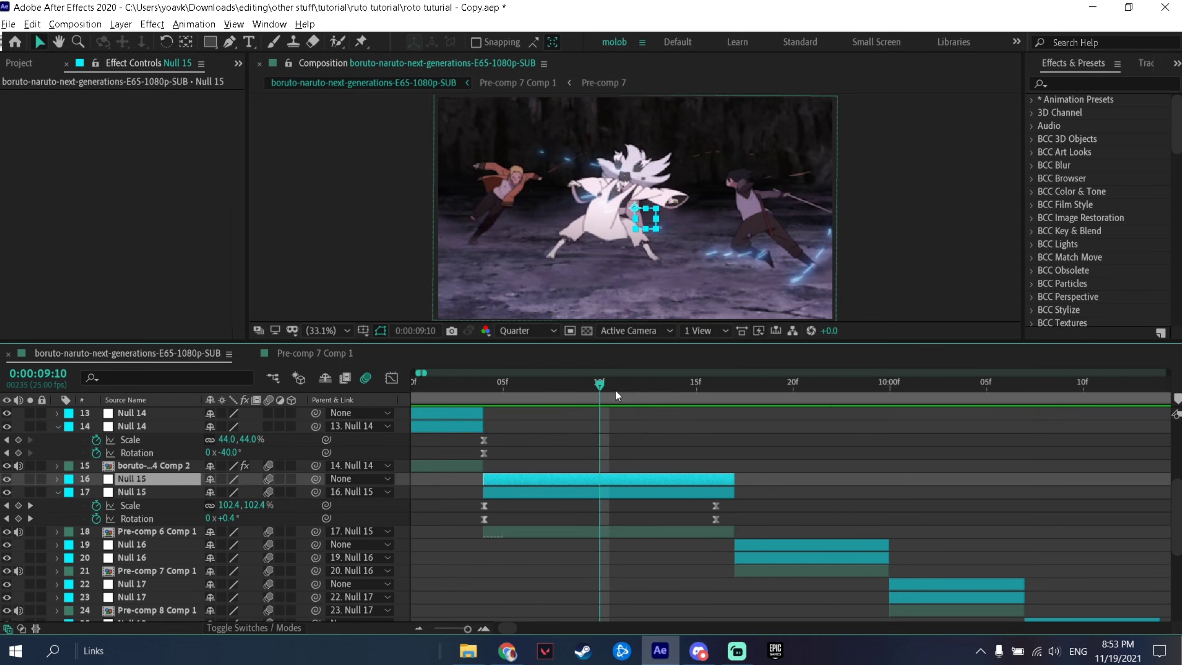
{"action": "left_click_drag", "start_coordinate": [615, 390], "coordinate": [770, 420]}
{"action": "left_click", "coordinate": [797, 544]}
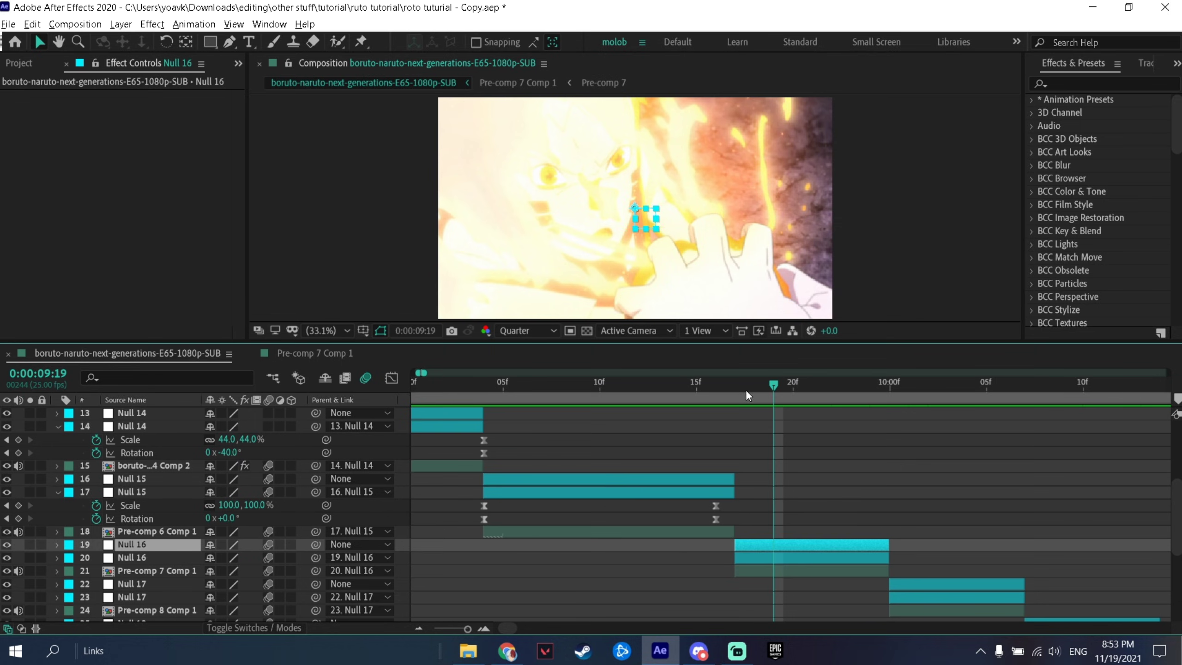
{"action": "left_click", "coordinate": [699, 387]}
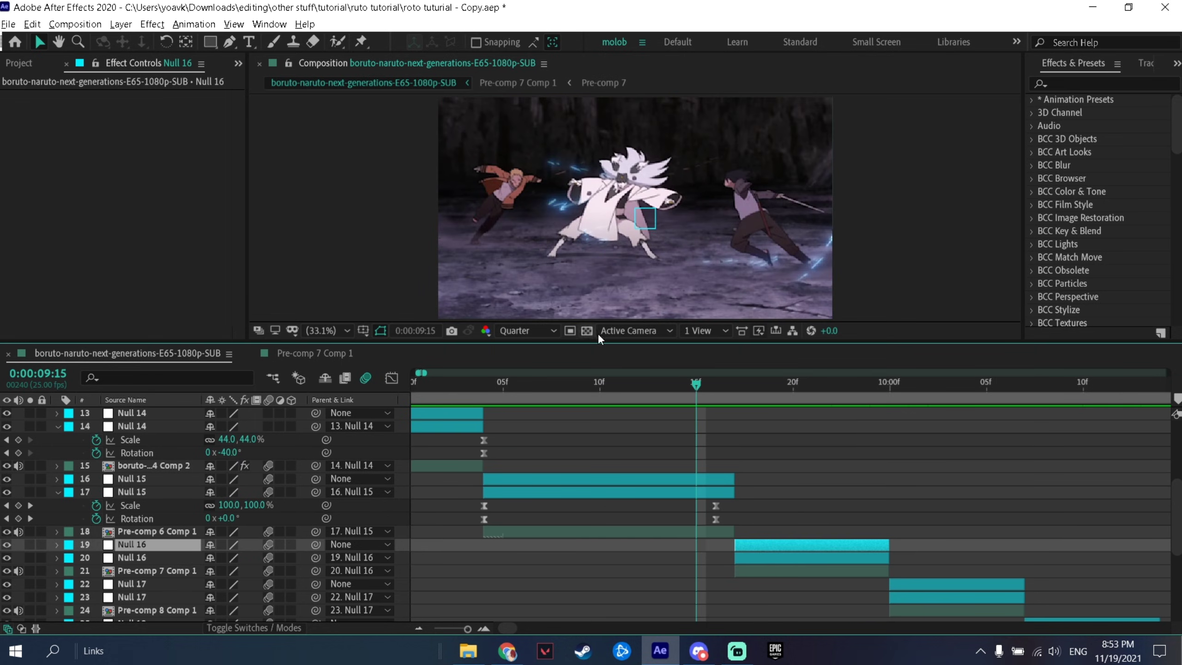
{"action": "left_click_drag", "start_coordinate": [707, 384], "coordinate": [678, 410]}
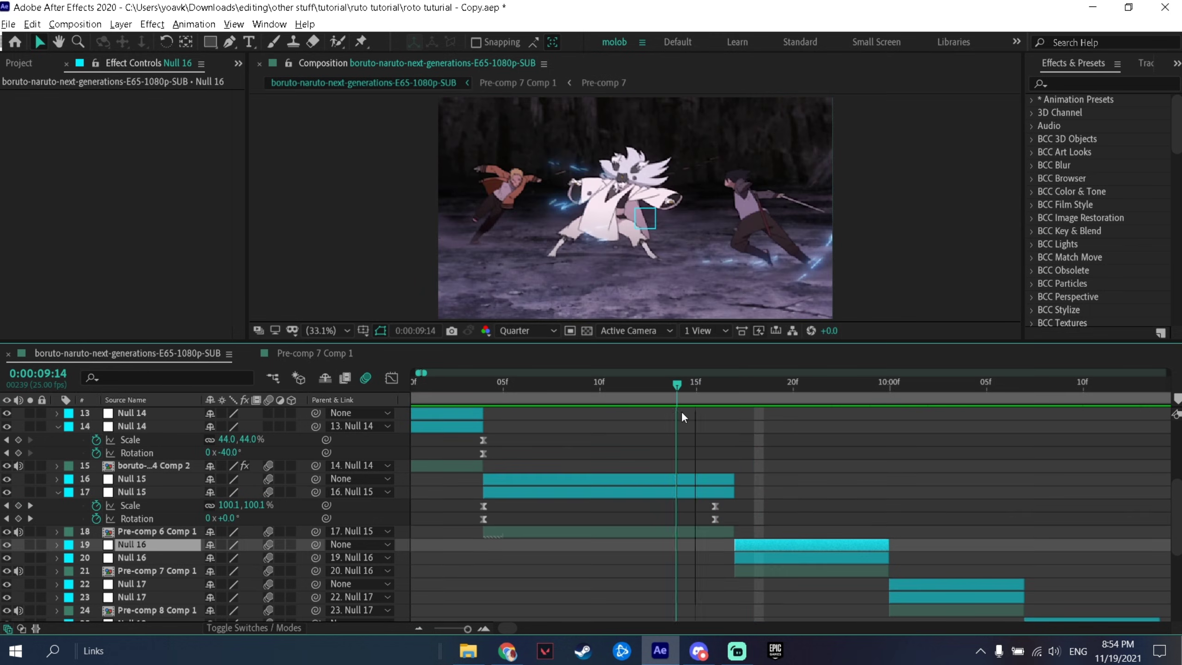
Step: Add Position, Scale and Rotation keyframes with their default values to the upper Null 15 at 0:00:09:04
{"action": "left_click", "coordinate": [584, 480]}
{"action": "key", "text": "i"}
{"action": "key", "text": "s"}
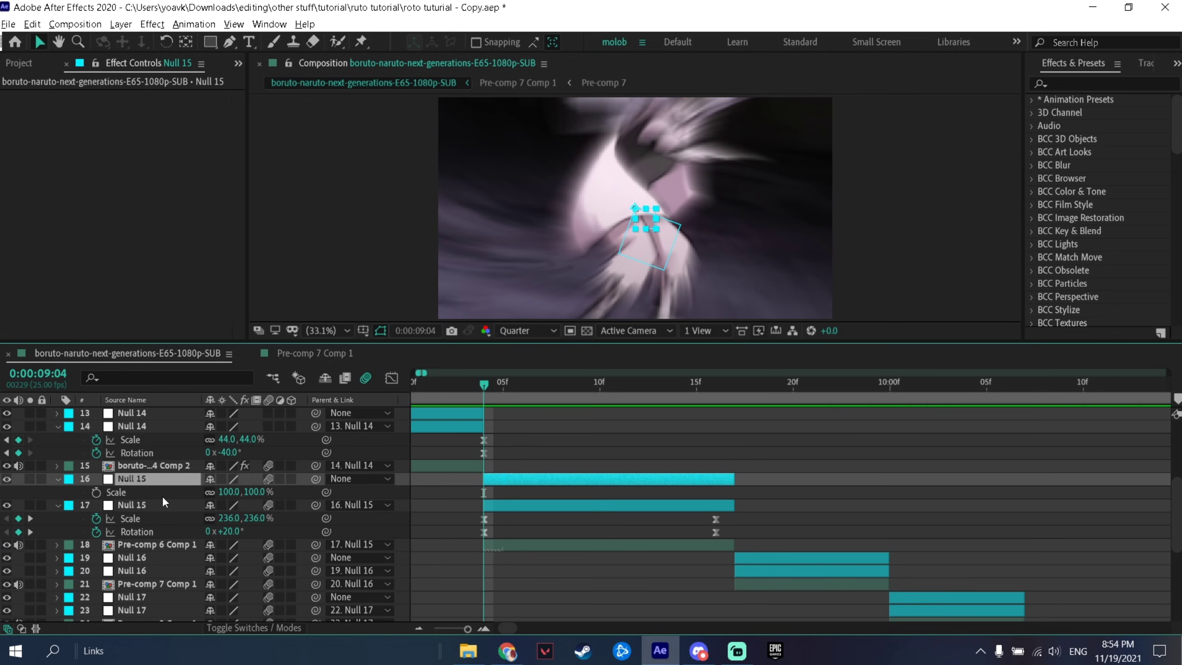
{"action": "key", "text": "p"}
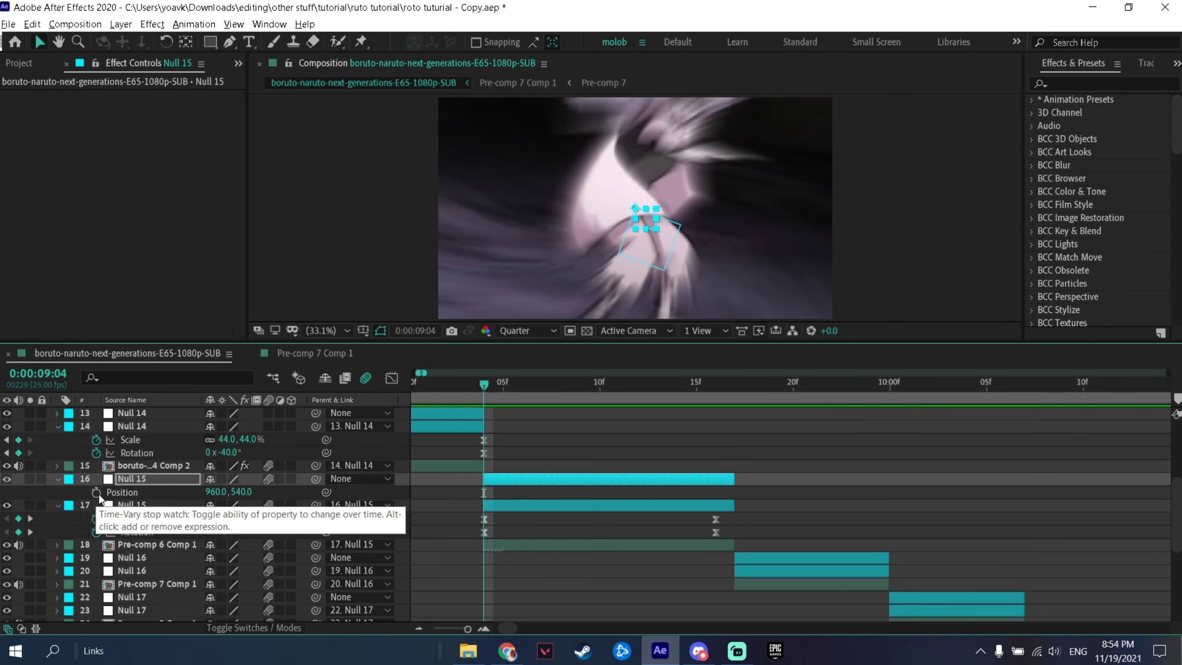
{"action": "left_click", "coordinate": [97, 495]}
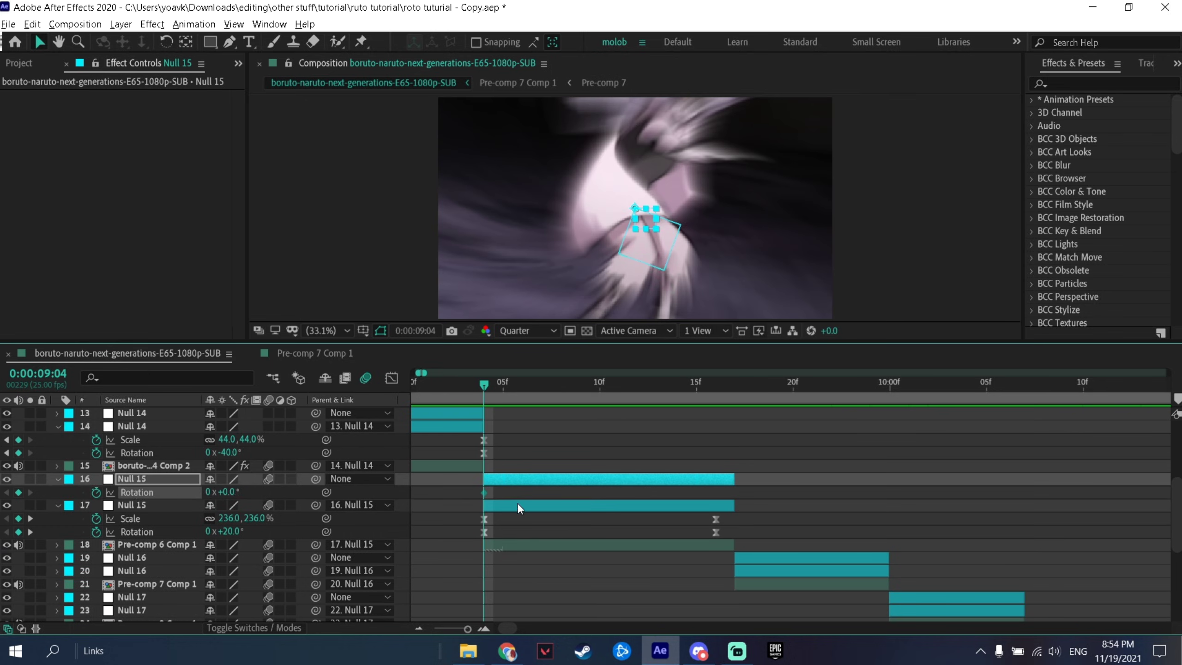
{"action": "key", "text": "alt+shift+s"}
{"action": "key", "text": "alt+shift+r"}
{"action": "left_click", "coordinate": [559, 505]}
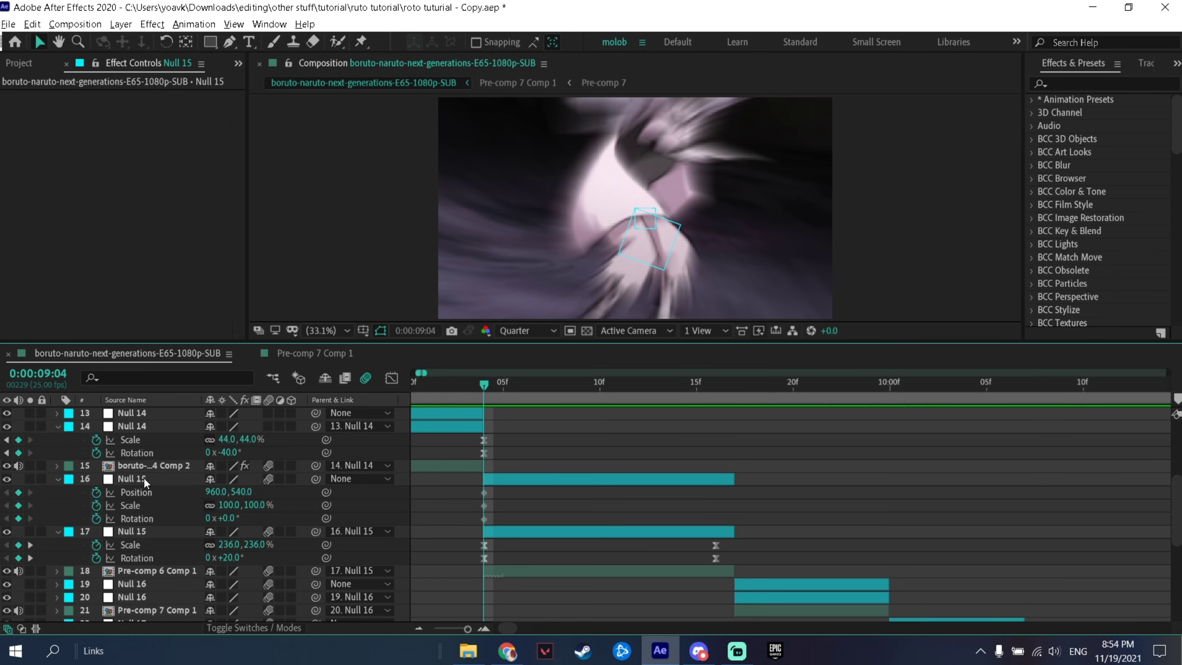
Step: At 0:00:09:16, set the upper Null 15's Scale to 344% and its Position to 2944, 1161
{"action": "left_click_drag", "start_coordinate": [498, 403], "coordinate": [719, 401]}
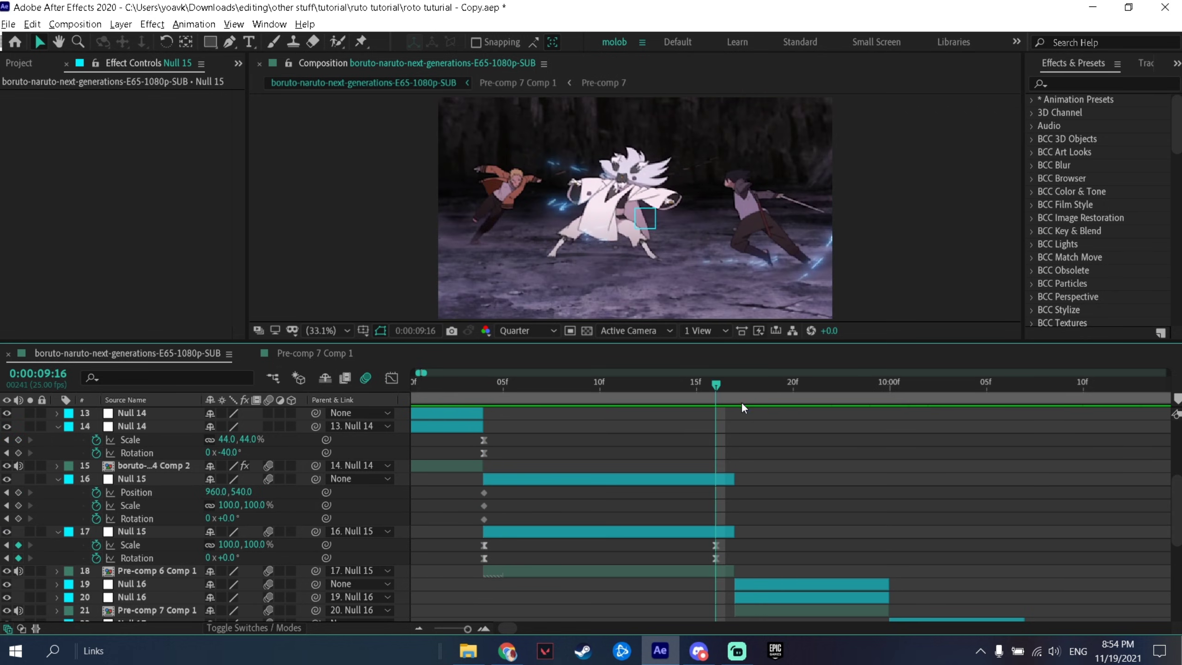
{"action": "left_click_drag", "start_coordinate": [228, 506], "coordinate": [295, 506]}
{"action": "left_click_drag", "start_coordinate": [224, 492], "coordinate": [572, 468]}
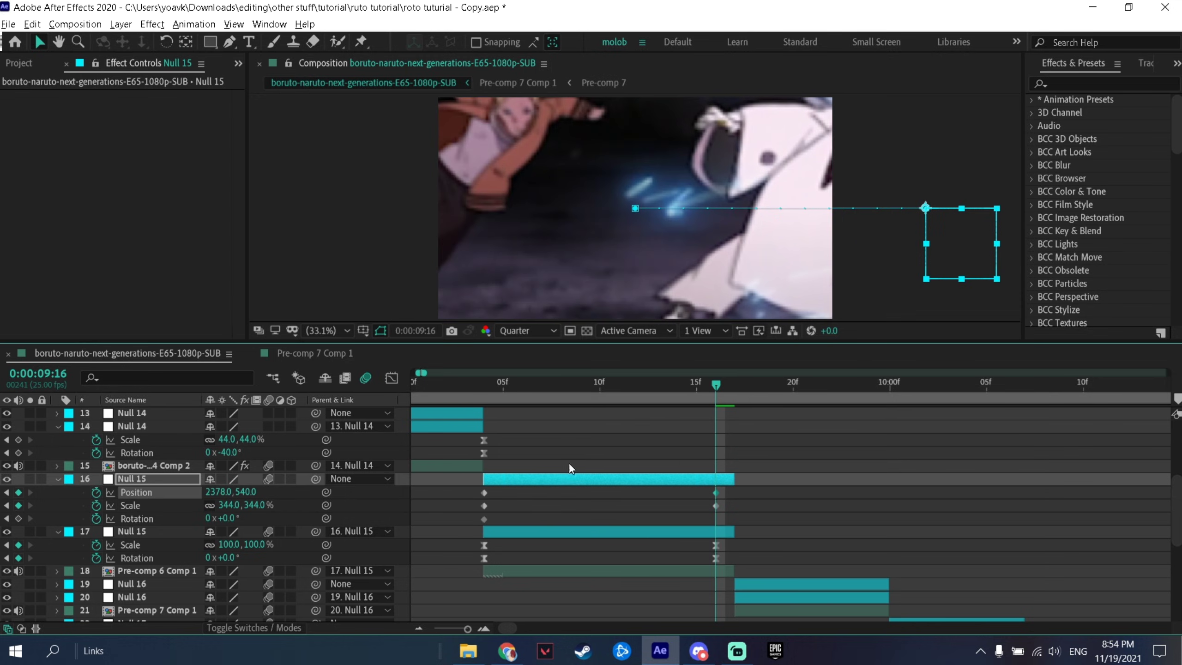
{"action": "left_click_drag", "start_coordinate": [207, 493], "coordinate": [466, 480]}
{"action": "left_click_drag", "start_coordinate": [247, 492], "coordinate": [56, 488]}
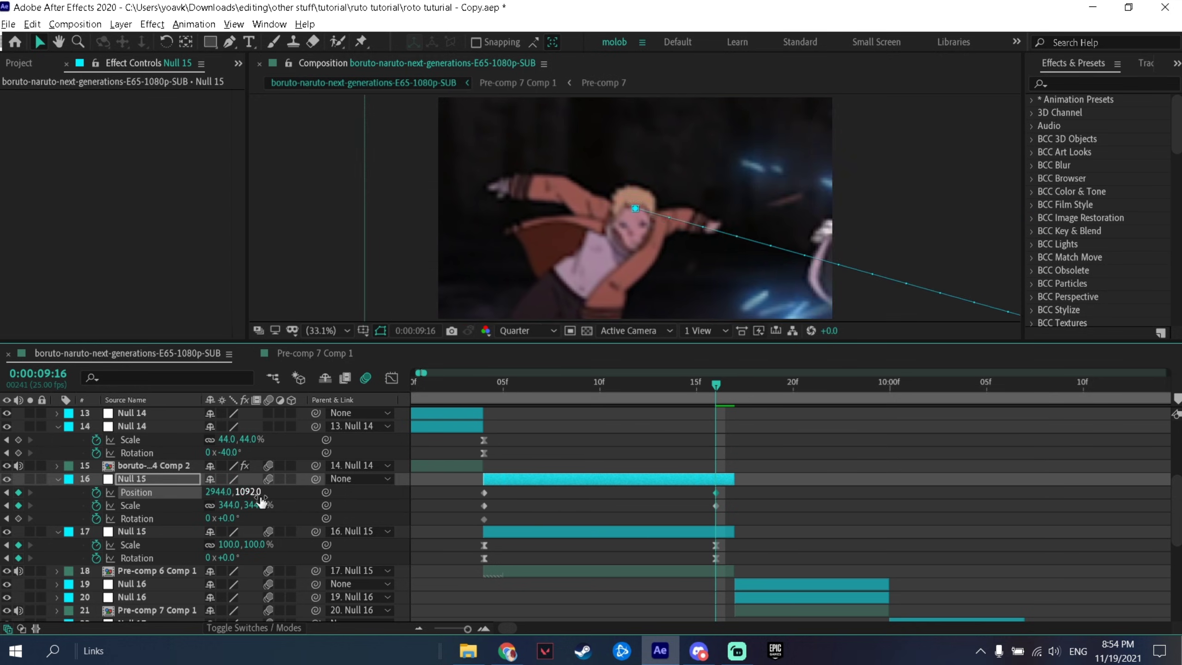
{"action": "left_click_drag", "start_coordinate": [259, 493], "coordinate": [304, 490]}
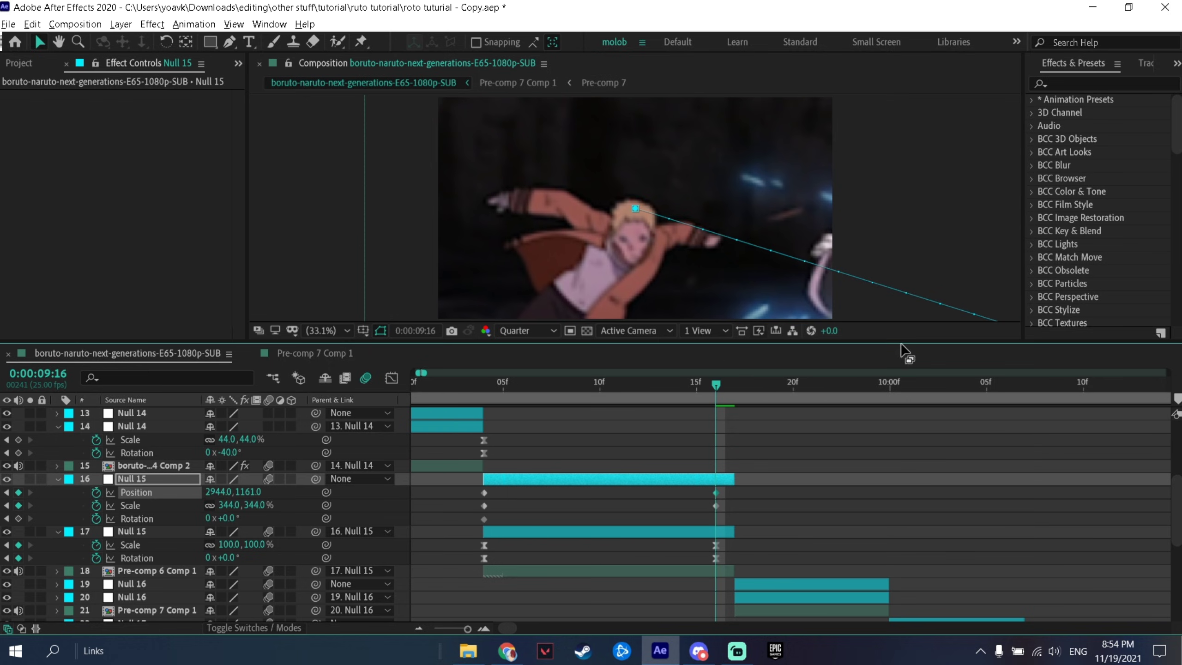
Step: Rotate the upper Null 15 to 41° at 0:00:09:16 and set its Position to 2740, 1706
{"action": "left_click", "coordinate": [412, 213]}
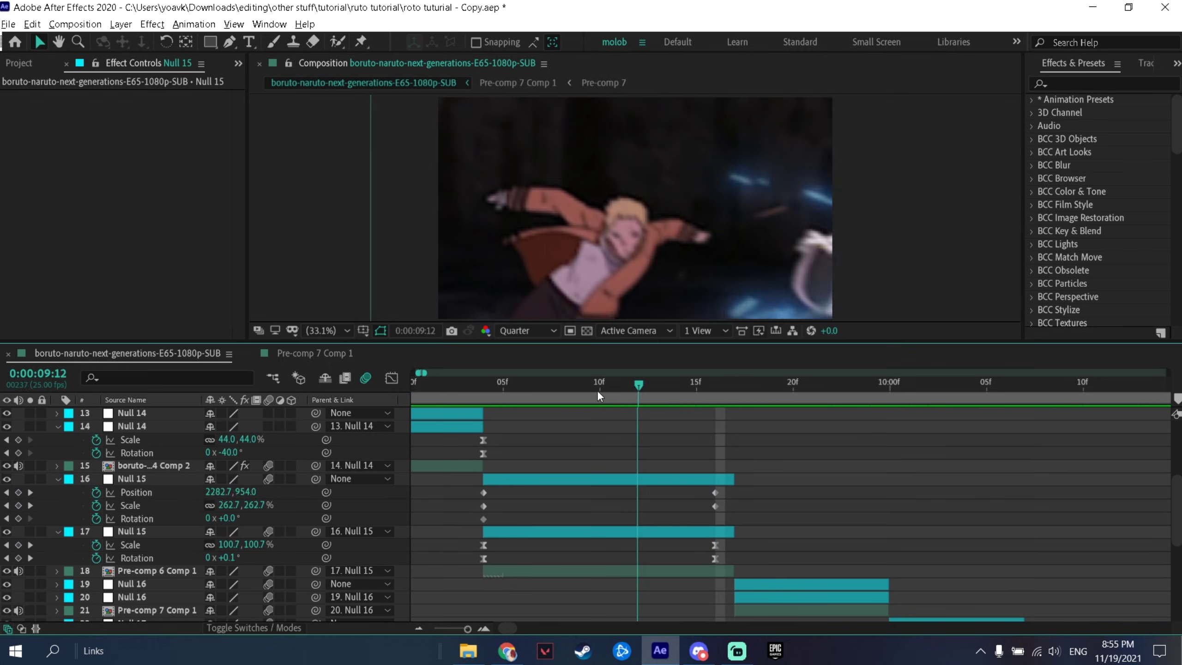
{"action": "left_click_drag", "start_coordinate": [236, 518], "coordinate": [245, 519]}
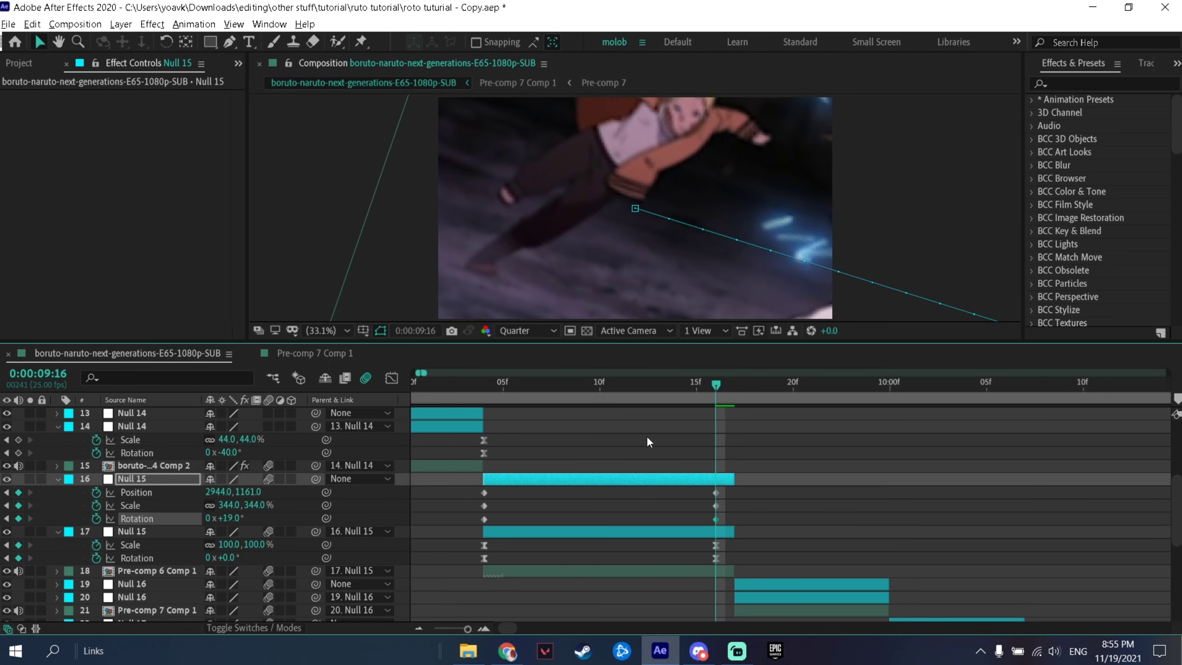
{"action": "left_click_drag", "start_coordinate": [233, 519], "coordinate": [559, 451]}
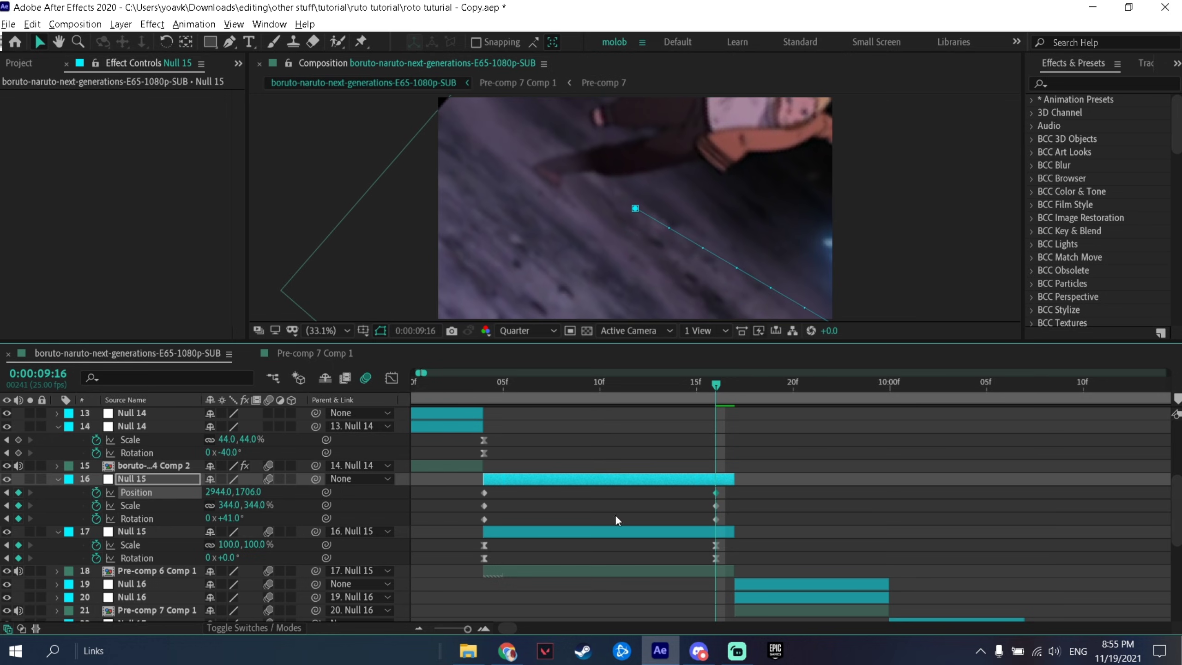
{"action": "left_click_drag", "start_coordinate": [616, 520], "coordinate": [329, 485]}
Step: Easy ease all of the upper Null 15's keyframes and reshape the Rotation curve to stay flat before rising steeply at the end
{"action": "left_click_drag", "start_coordinate": [732, 489], "coordinate": [682, 520]}
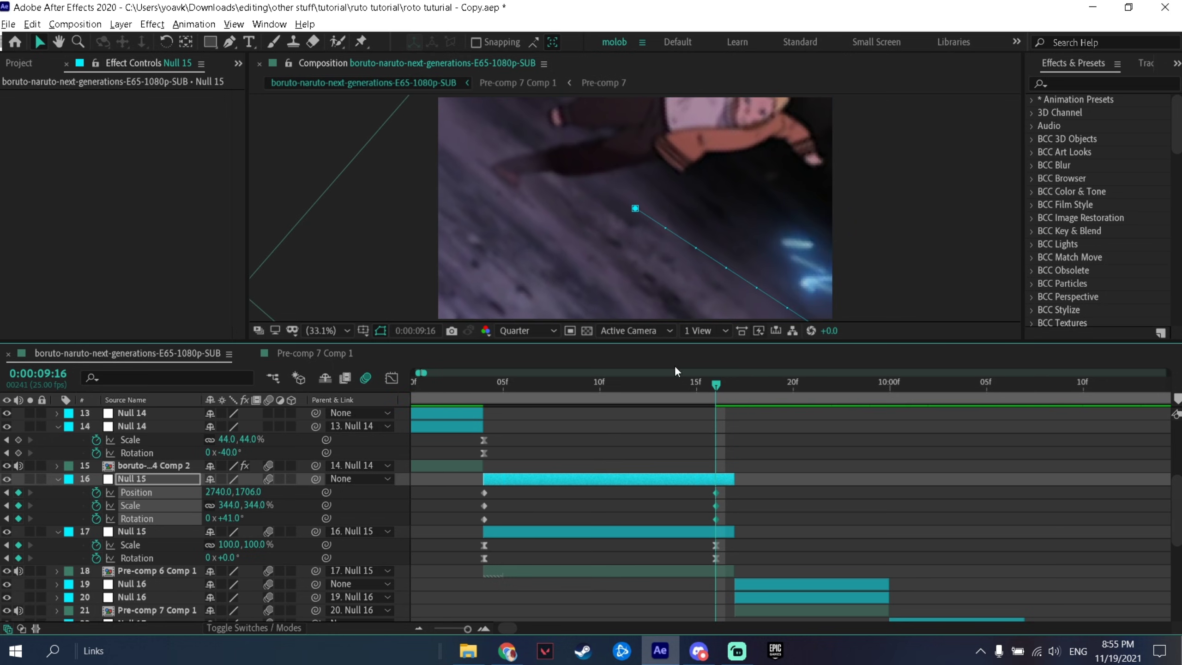
{"action": "left_click_drag", "start_coordinate": [444, 493], "coordinate": [748, 526]}
{"action": "left_click", "coordinate": [392, 378]}
{"action": "left_click_drag", "start_coordinate": [642, 416], "coordinate": [795, 557]}
{"action": "left_click_drag", "start_coordinate": [639, 420], "coordinate": [794, 553]}
{"action": "left_click_drag", "start_coordinate": [560, 559], "coordinate": [681, 560]}
{"action": "left_click", "coordinate": [698, 388]}
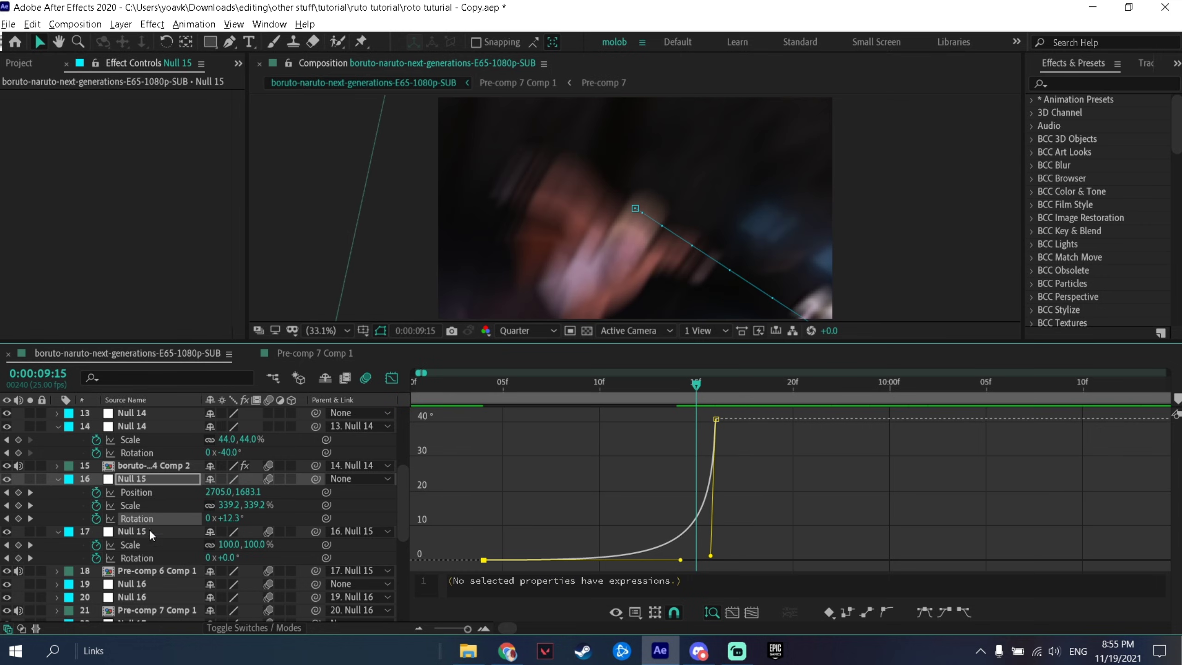
Step: Reshape the upper Null 15's Scale value curve to stay flat and climb sharply just before the last keyframe
{"action": "left_click", "coordinate": [150, 506]}
{"action": "left_click", "coordinate": [716, 419]}
{"action": "left_click_drag", "start_coordinate": [639, 419], "coordinate": [710, 555]}
{"action": "left_click_drag", "start_coordinate": [560, 560], "coordinate": [697, 560]}
Step: Separate the upper Null 15's Position into X and Y dimensions
{"action": "left_click", "coordinate": [151, 490]}
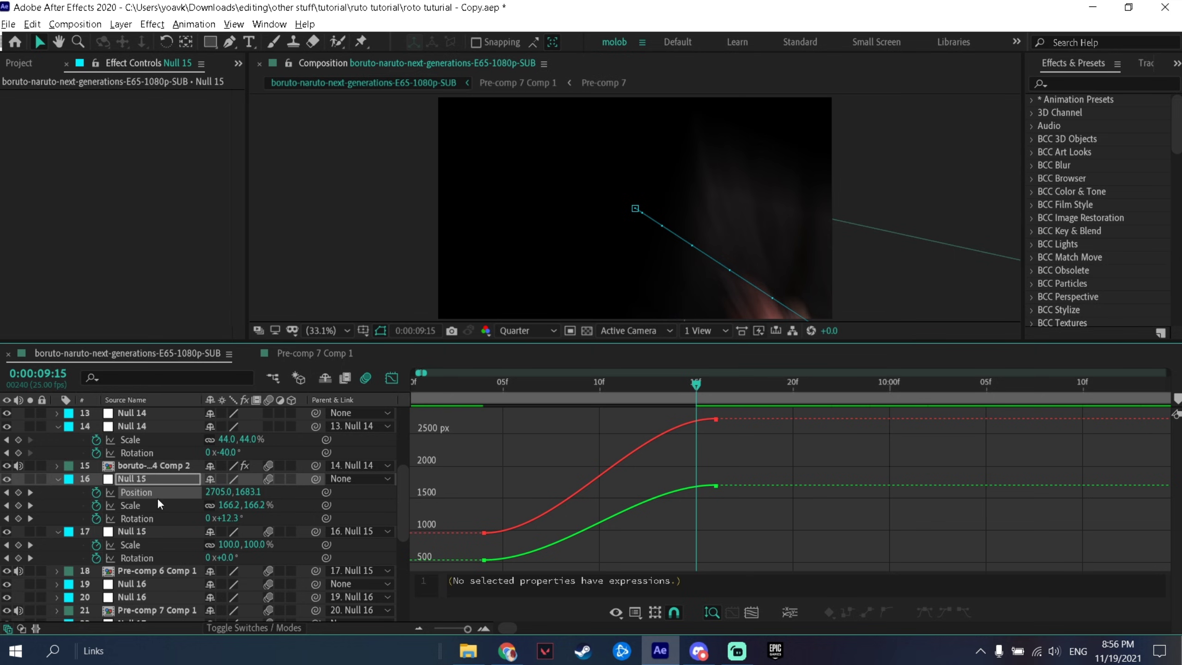
{"action": "left_click_drag", "start_coordinate": [833, 536], "coordinate": [698, 448]}
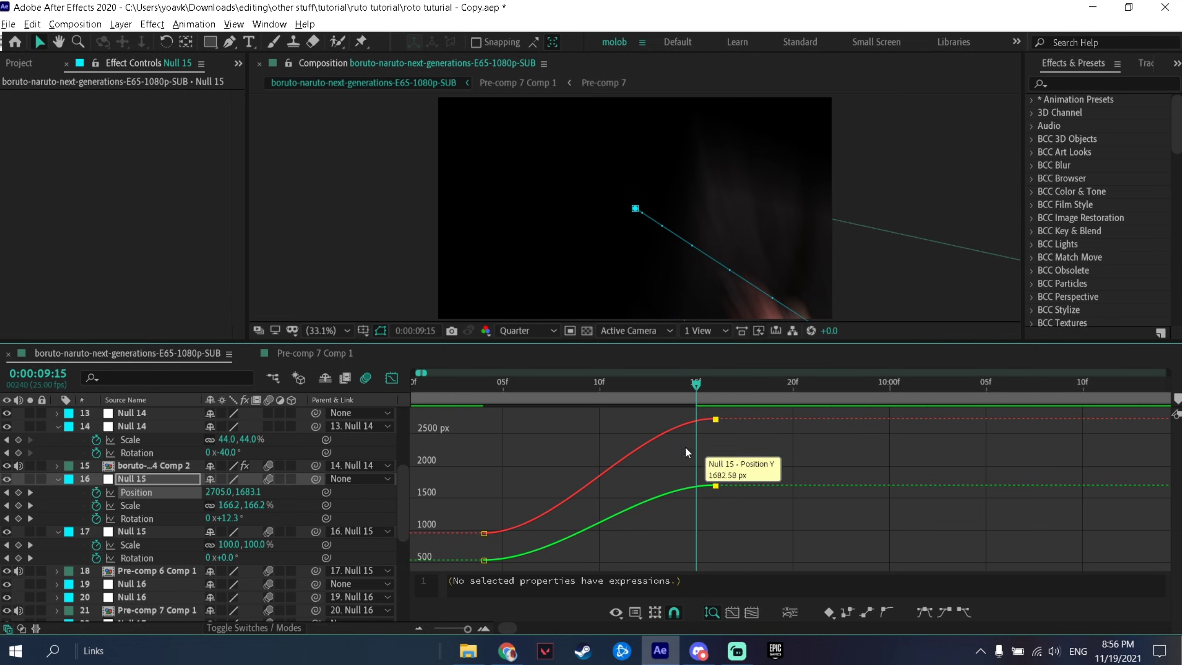
{"action": "right_click", "coordinate": [148, 493]}
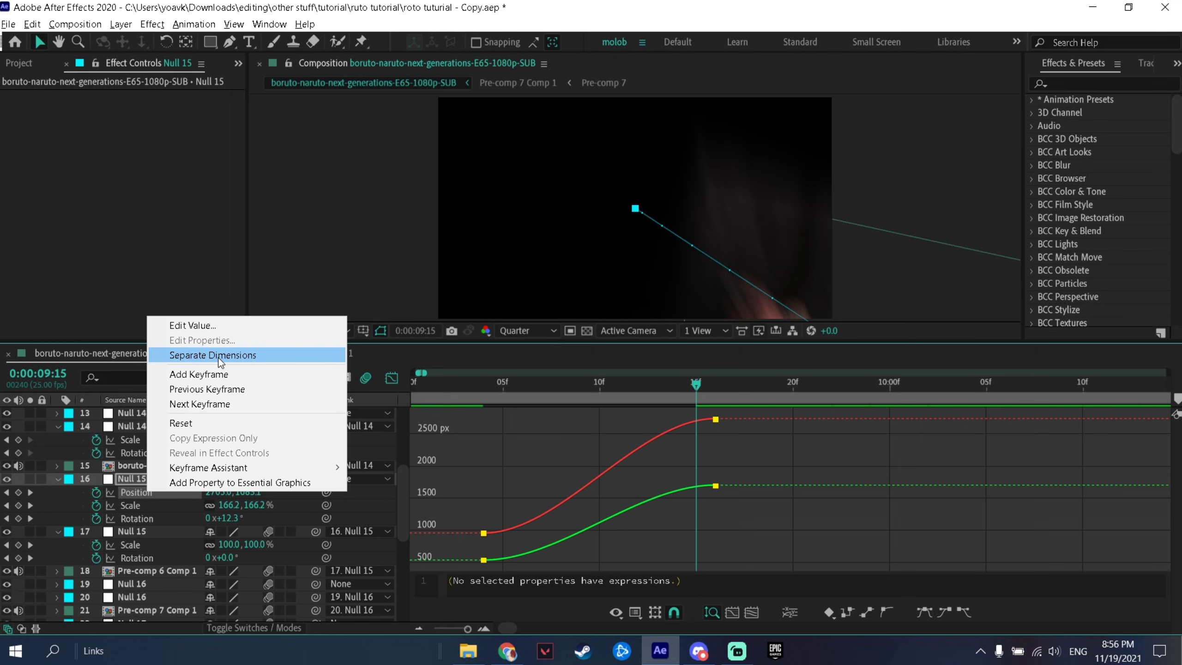
{"action": "left_click", "coordinate": [221, 358]}
{"action": "left_click", "coordinate": [840, 535]}
{"action": "left_click", "coordinate": [159, 508]}
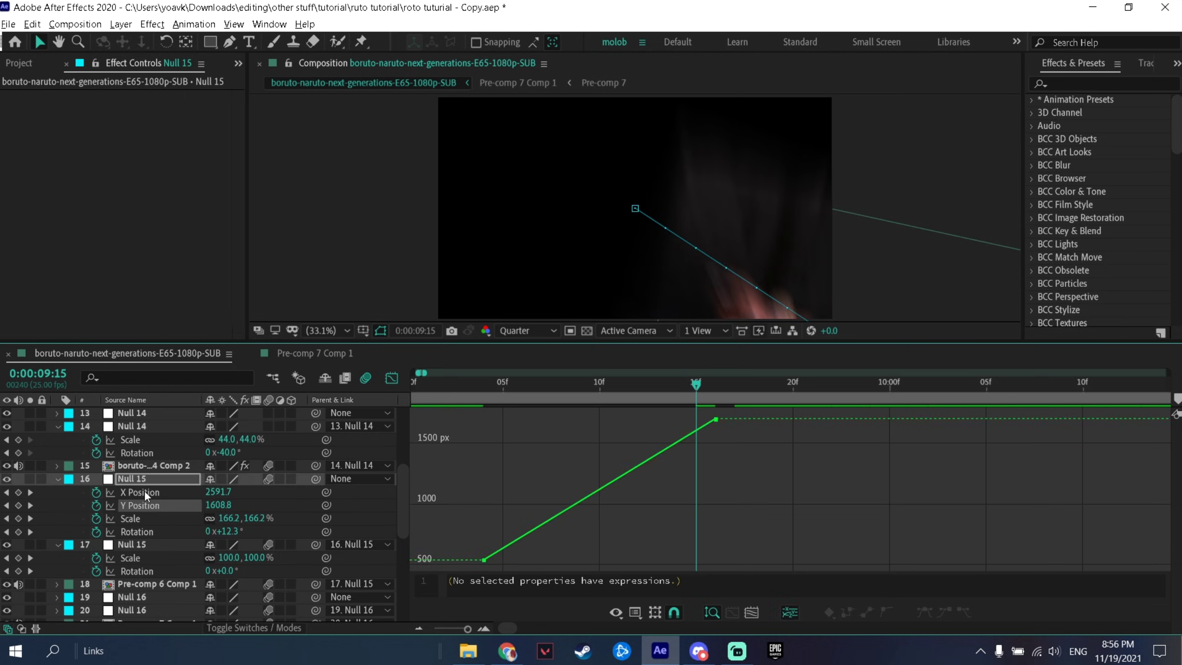
Step: Easy ease the upper Null 15's X Position and Y Position keyframes
{"action": "left_click", "coordinate": [145, 492]}
{"action": "left_click_drag", "start_coordinate": [421, 566], "coordinate": [835, 507]}
{"action": "key", "text": "F9"}
{"action": "left_click", "coordinate": [145, 506]}
{"action": "key", "text": "F9"}
Step: Reshape the upper Null 15's Y Position and X Position curves to start flat and rise steeply into the last keyframe
{"action": "left_click_drag", "start_coordinate": [664, 419], "coordinate": [822, 554]}
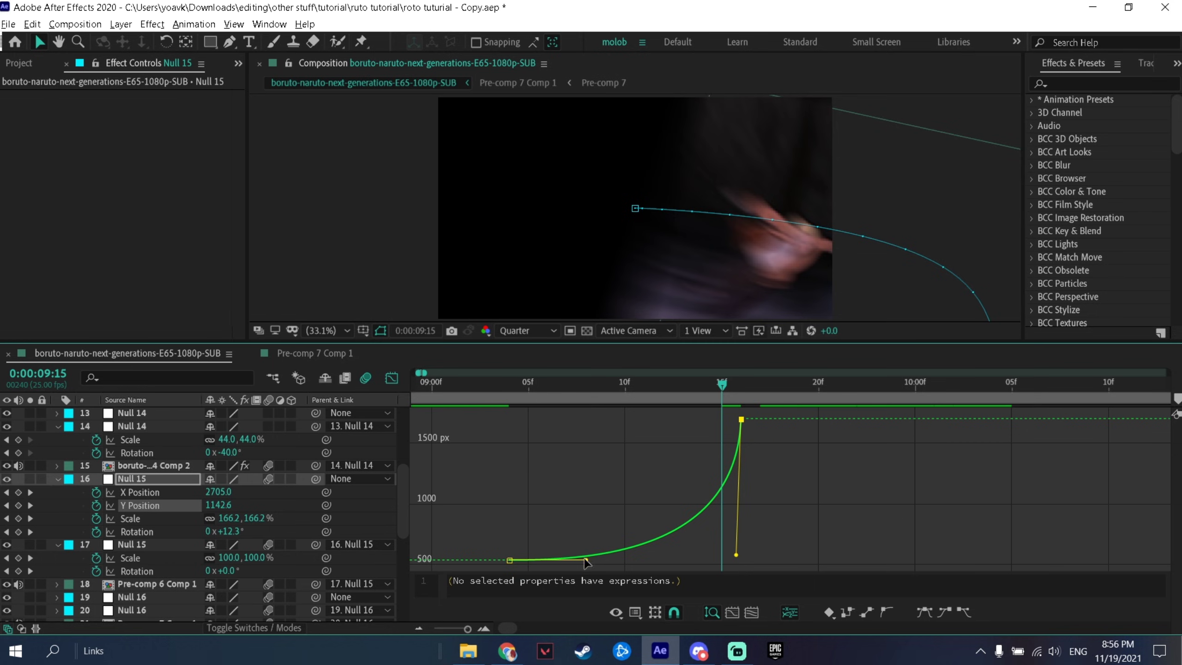
{"action": "left_click_drag", "start_coordinate": [587, 560], "coordinate": [706, 561]}
{"action": "left_click", "coordinate": [144, 492]}
{"action": "left_click_drag", "start_coordinate": [472, 511], "coordinate": [544, 561]}
{"action": "left_click_drag", "start_coordinate": [586, 560], "coordinate": [742, 559]}
{"action": "left_click_drag", "start_coordinate": [663, 419], "coordinate": [817, 556]}
Step: Move the upper Null 15's final X Position, Y Position, Scale and Rotation keyframes one frame later to 0:00:09:17
{"action": "left_click_drag", "start_coordinate": [722, 386], "coordinate": [742, 405]}
{"action": "key", "text": "shift+F3"}
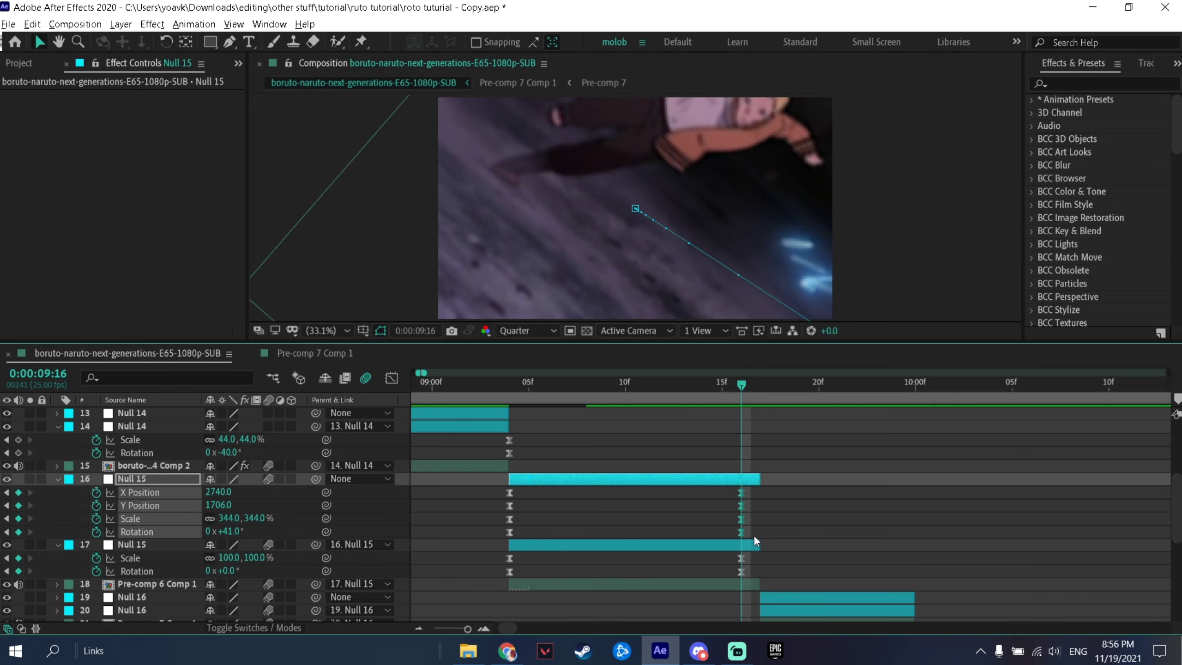
{"action": "key", "text": "alt+Right"}
{"action": "left_click_drag", "start_coordinate": [748, 494], "coordinate": [739, 561]}
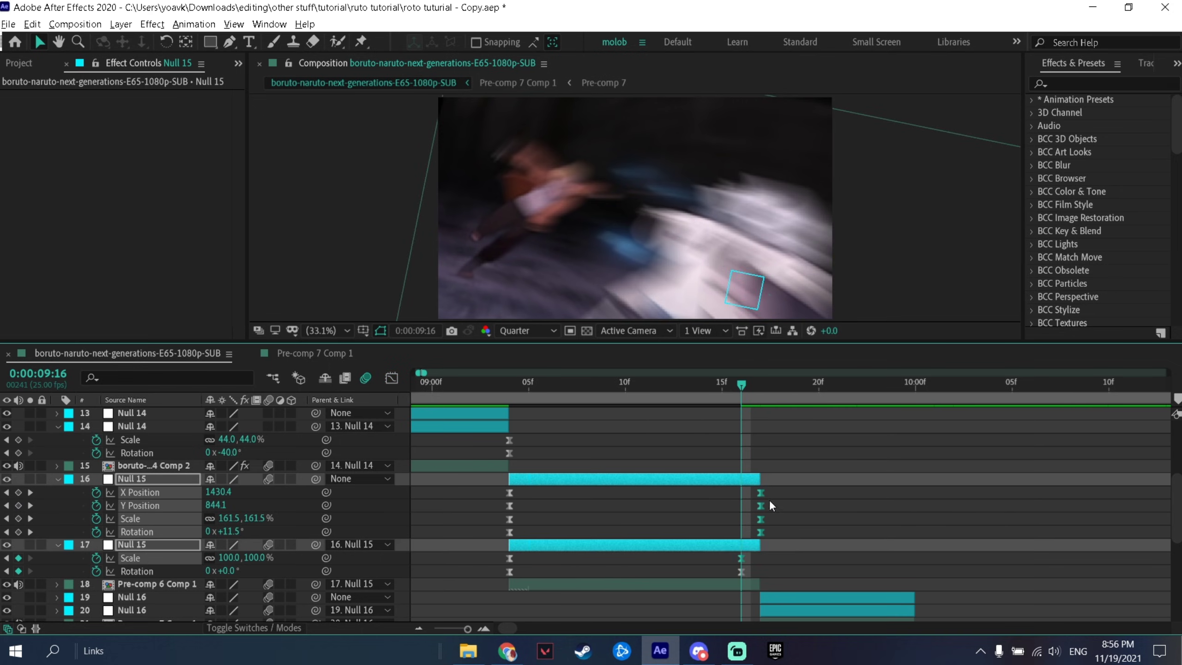
{"action": "left_click_drag", "start_coordinate": [775, 486], "coordinate": [751, 537]}
{"action": "key", "text": "alt+Left"}
{"action": "mouse_move", "coordinate": [741, 388]}
{"action": "left_mouse_down"}
{"action": "mouse_move", "coordinate": [709, 394]}
{"action": "mouse_move", "coordinate": [743, 404]}
{"action": "left_mouse_up"}
{"action": "left_click_drag", "start_coordinate": [771, 489], "coordinate": [761, 532]}
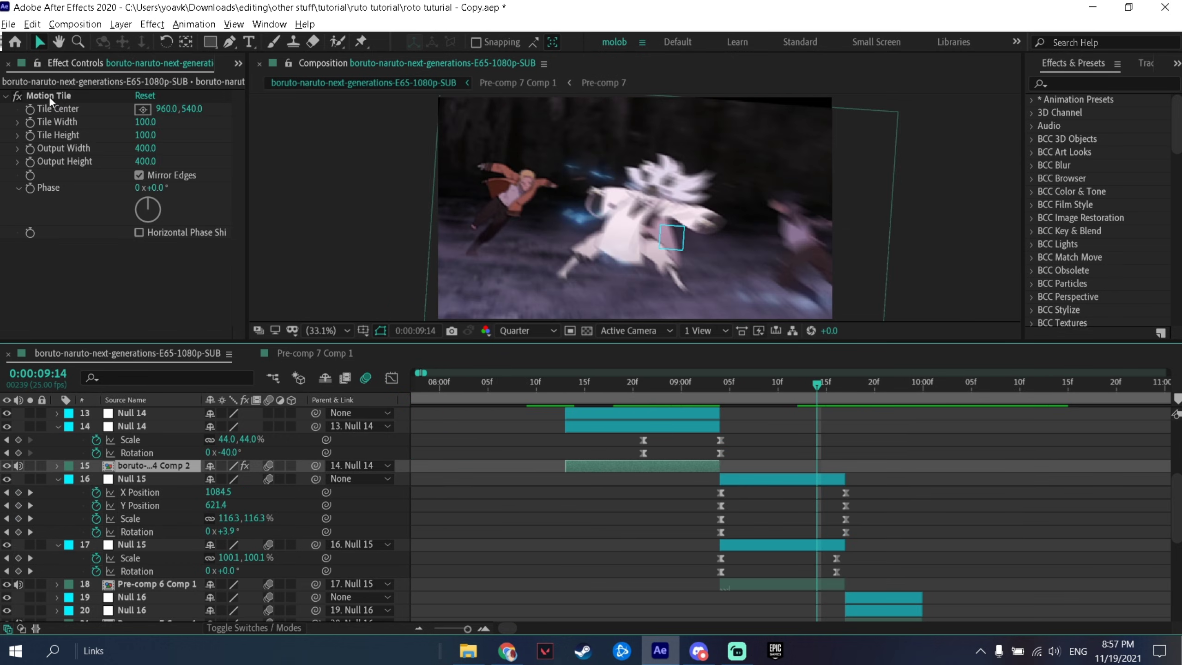
Step: Copy the Motion Tile effect from layer 15 onto Pre-comp 6, 7, 8 and 9 Comp 1 and the pre-comps on layers 28 to 33
{"action": "left_click", "coordinate": [51, 100]}
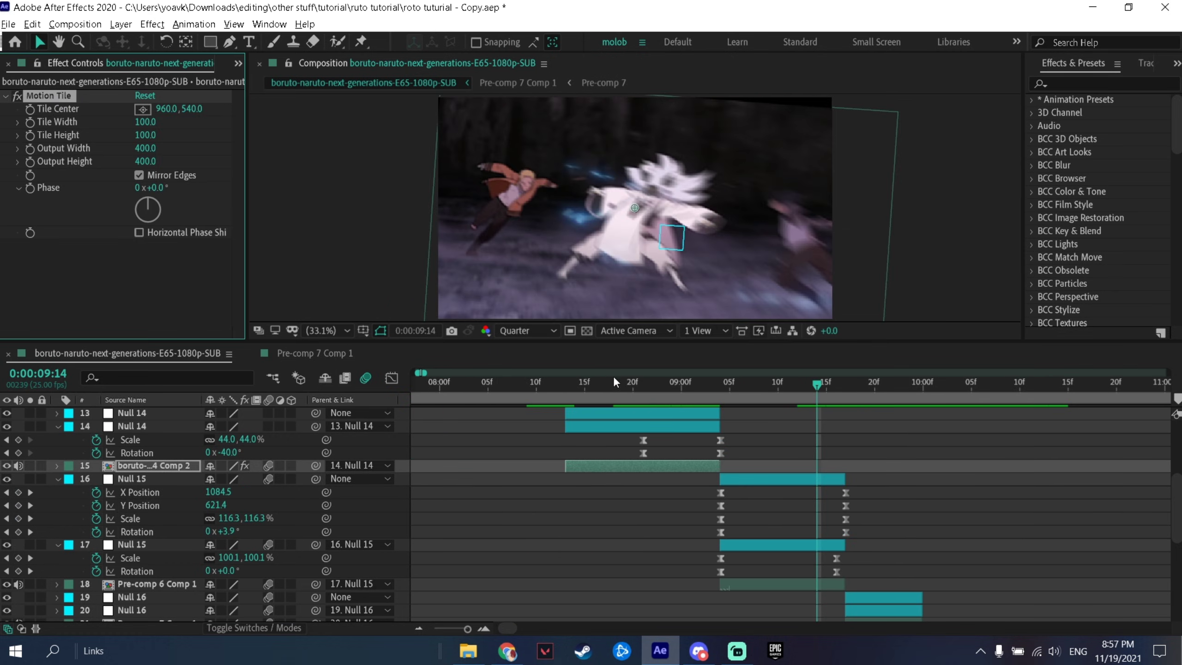
{"action": "left_click", "coordinate": [643, 383]}
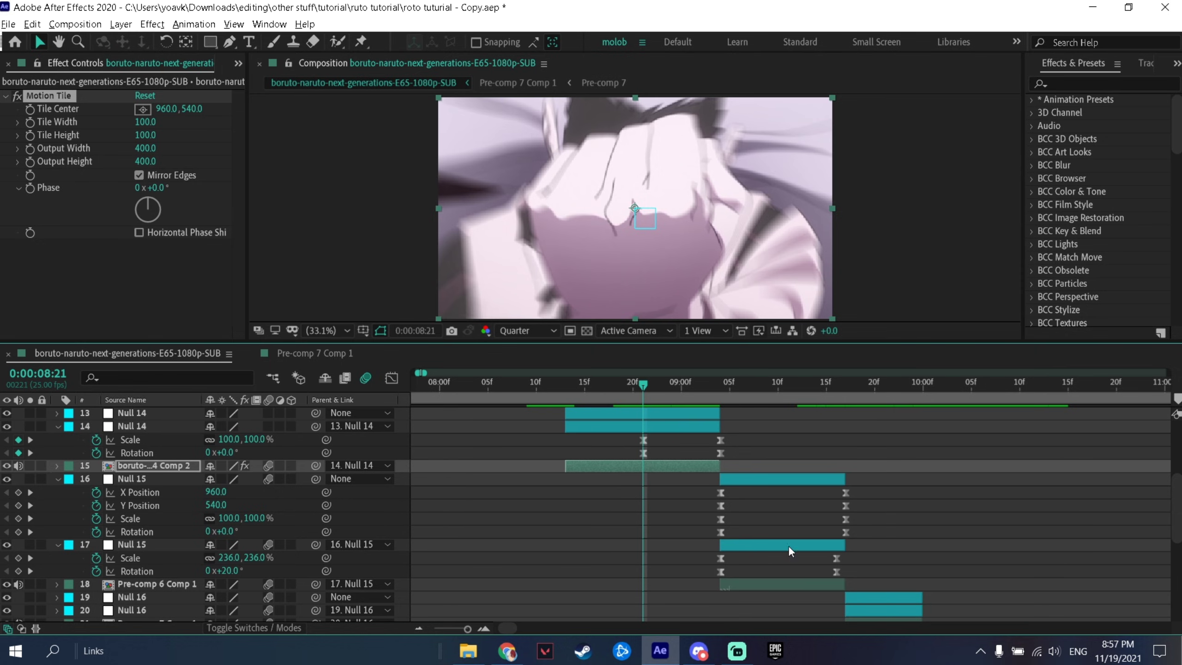
{"action": "scroll", "coordinate": [788, 536], "scroll_direction": "down", "scroll_amount": 3}
{"action": "scroll", "coordinate": [715, 503], "scroll_direction": "down", "scroll_amount": 2}
{"action": "left_click", "coordinate": [727, 466]}
{"action": "left_click", "coordinate": [752, 505], "text": "ctrl"}
{"action": "scroll", "coordinate": [763, 507], "scroll_direction": "down", "scroll_amount": 2}
{"action": "left_click", "coordinate": [770, 466], "text": "ctrl"}
{"action": "left_click", "coordinate": [787, 505], "text": "ctrl"}
{"action": "left_click", "coordinate": [805, 519], "text": "ctrl"}
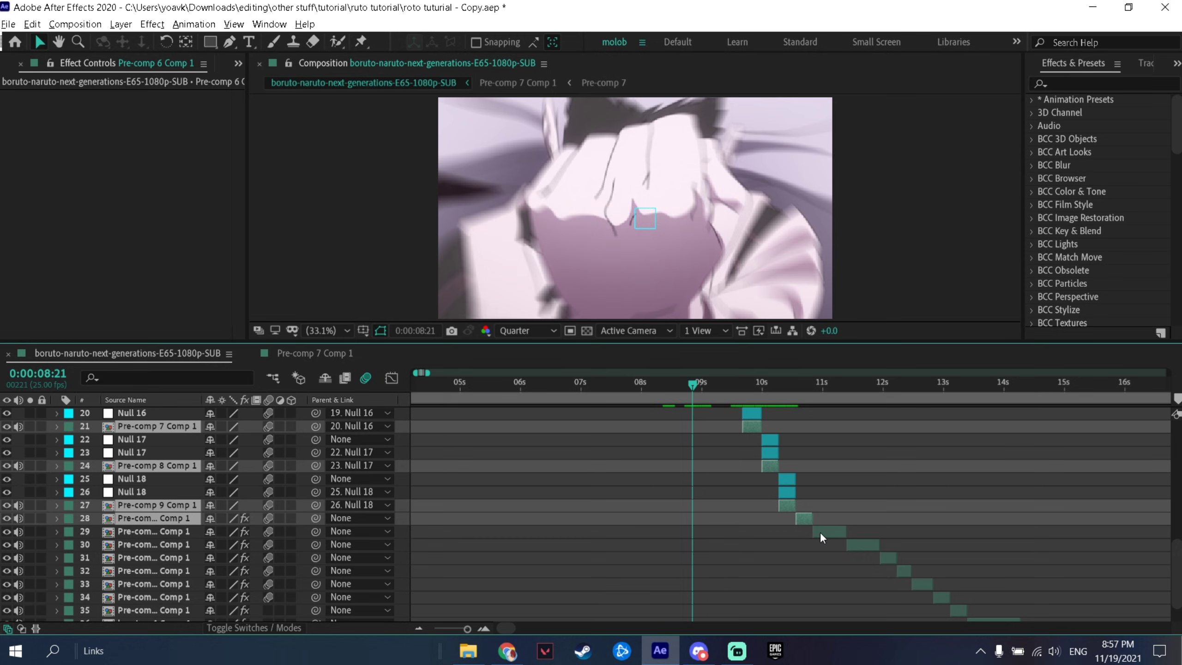
{"action": "left_click", "coordinate": [823, 534], "text": "ctrl"}
{"action": "left_click", "coordinate": [867, 547], "text": "ctrl"}
{"action": "left_click", "coordinate": [889, 559], "text": "ctrl"}
{"action": "left_click", "coordinate": [904, 573], "text": "ctrl"}
{"action": "left_click", "coordinate": [922, 585], "text": "ctrl"}
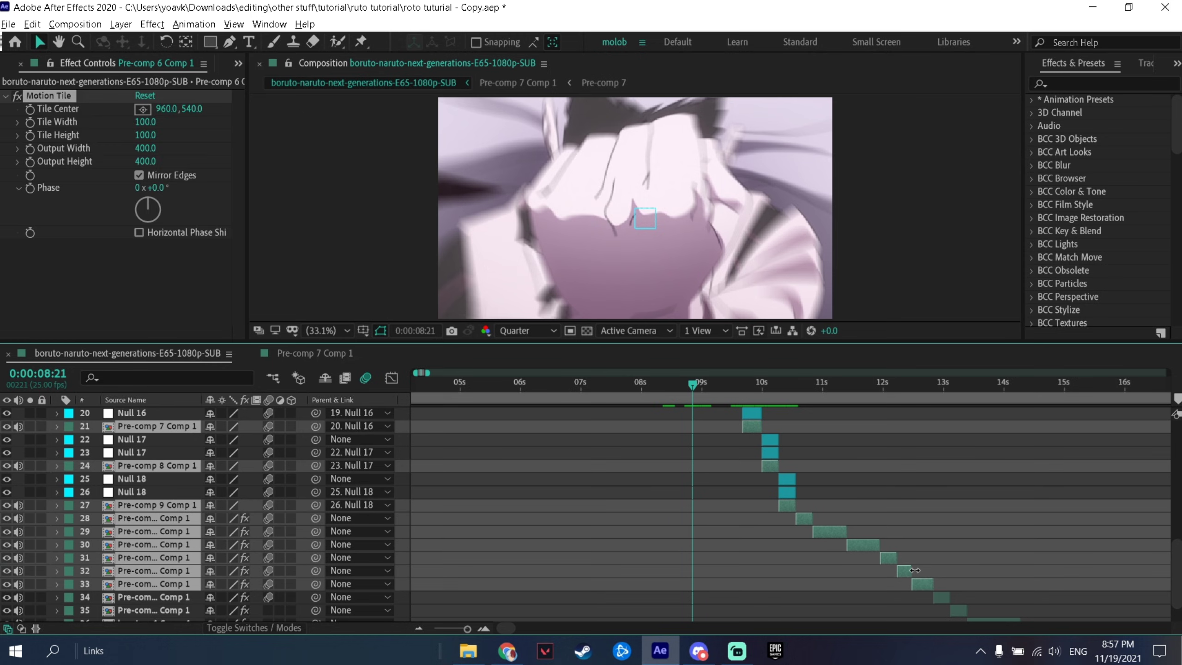
{"action": "scroll", "coordinate": [885, 536], "scroll_direction": "up", "scroll_amount": 2}
{"action": "left_click", "coordinate": [755, 465]}
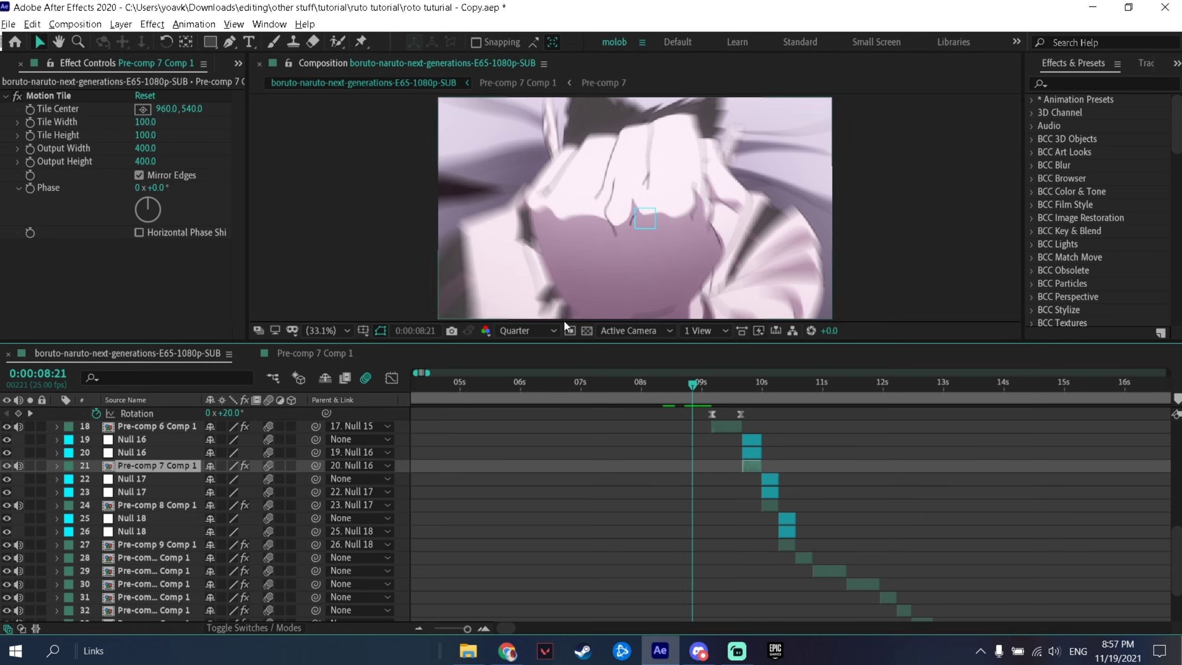
Step: Add Scale, Position and Rotation keyframes to the lower Null 16 at 0:00:09:24
{"action": "scroll", "coordinate": [779, 455], "scroll_direction": "up", "scroll_amount": 3}
{"action": "scroll", "coordinate": [661, 381], "scroll_direction": "up", "scroll_amount": 3}
{"action": "left_click_drag", "start_coordinate": [657, 382], "coordinate": [714, 403]}
{"action": "scroll", "coordinate": [716, 392], "scroll_direction": "up", "scroll_amount": 2}
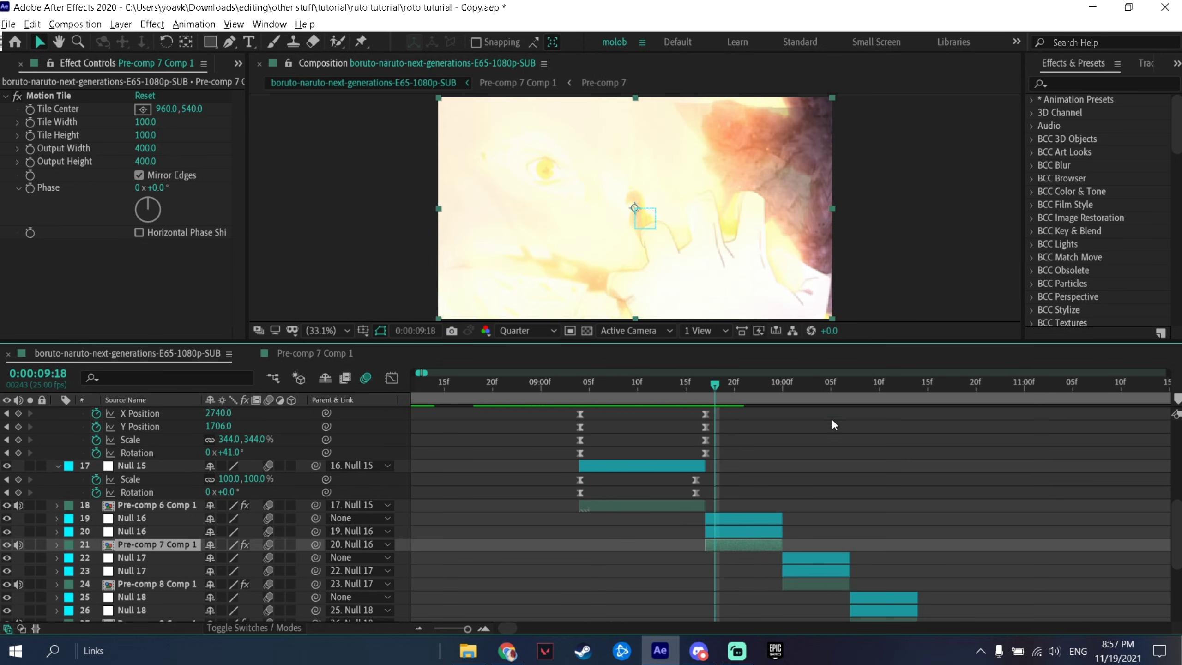
{"action": "scroll", "coordinate": [741, 526], "scroll_direction": "up", "scroll_amount": 2}
{"action": "left_click", "coordinate": [743, 530]}
{"action": "scroll", "coordinate": [792, 489], "scroll_direction": "down", "scroll_amount": 1}
{"action": "left_click", "coordinate": [876, 389]}
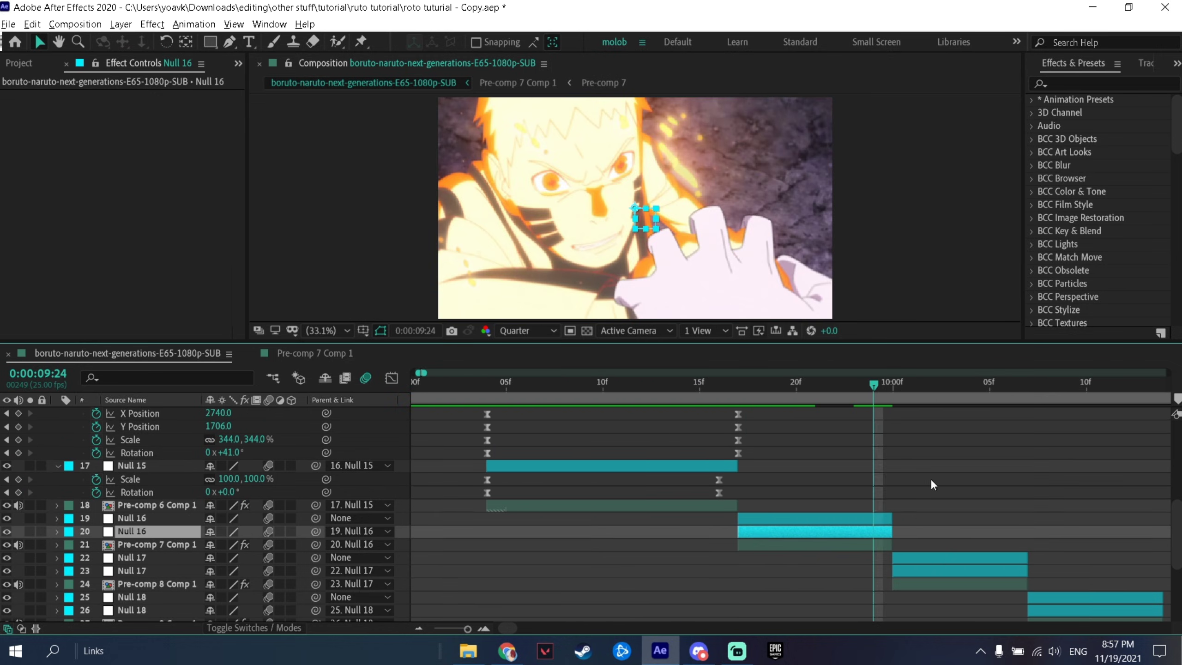
{"action": "key", "text": "alt+shift+s"}
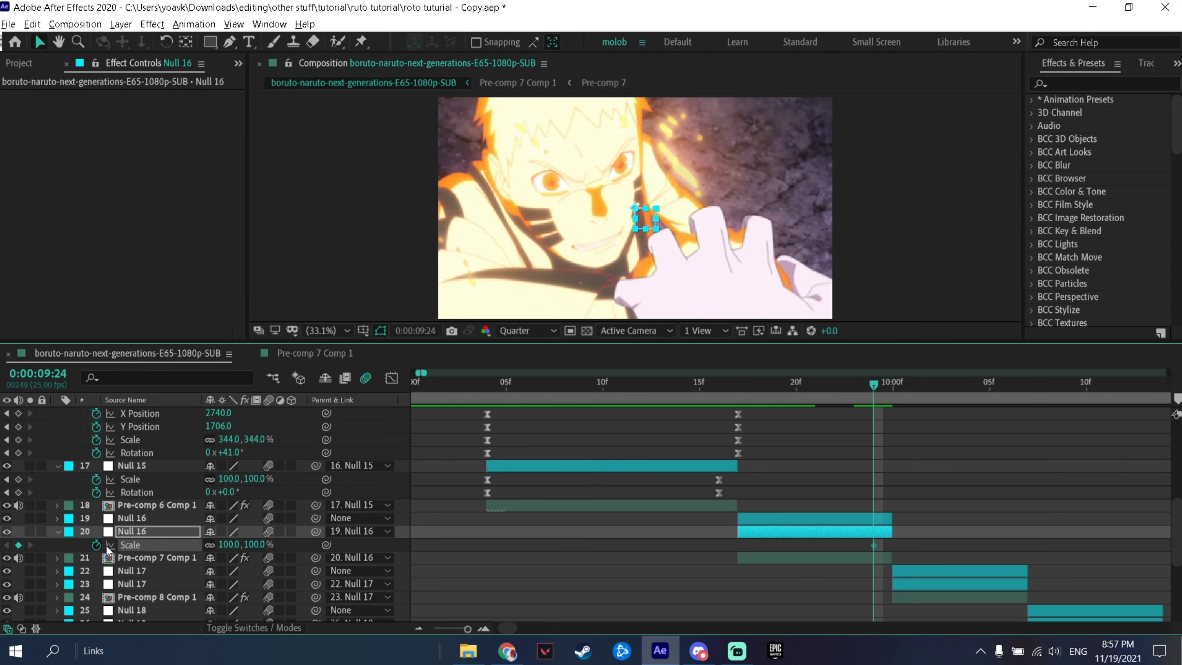
{"action": "key", "text": "alt+shift+p"}
{"action": "key", "text": "alt+shift+r"}
{"action": "key", "text": "u"}
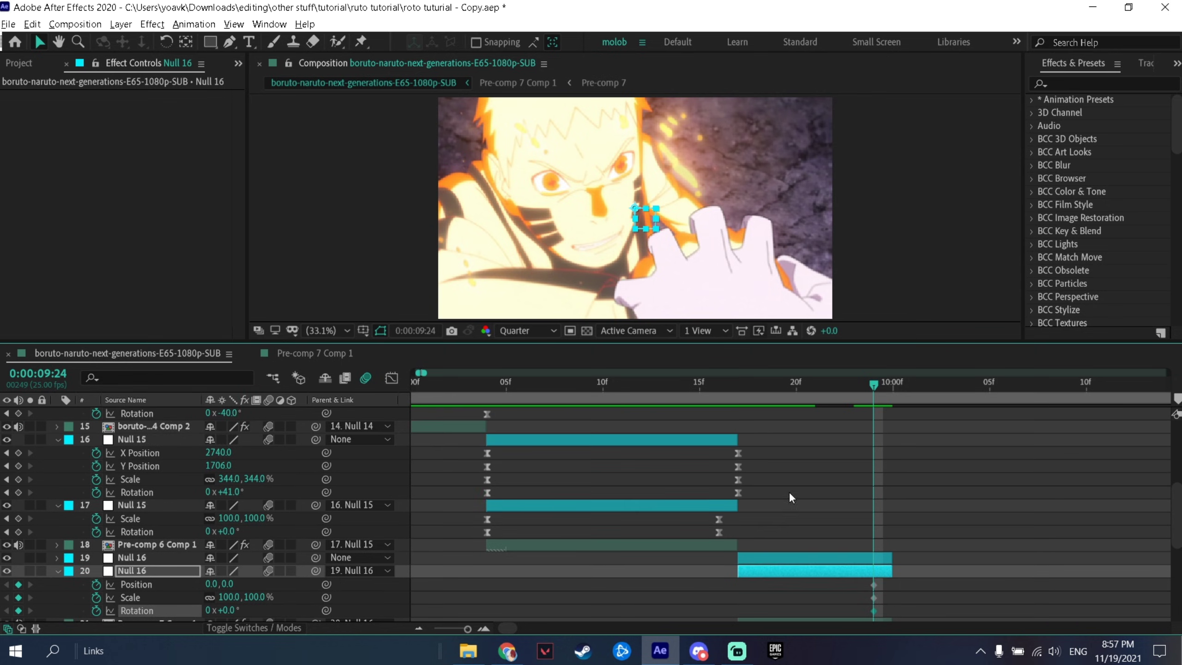
Step: Separate the lower Null 16's Position into X and Y dimensions
{"action": "right_click", "coordinate": [150, 509]}
{"action": "left_click", "coordinate": [210, 367]}
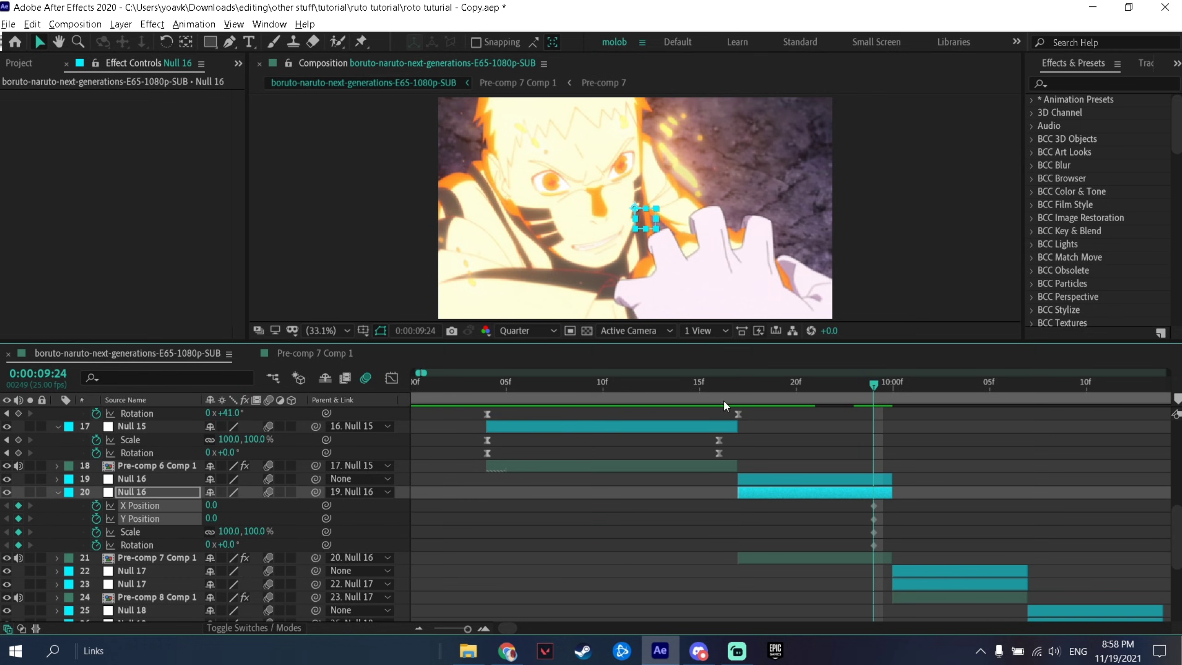
{"action": "left_click", "coordinate": [823, 528]}
Step: At 0:00:09:17, set the lower Null 16's Scale to 80% and its Rotation to -22°
{"action": "left_click", "coordinate": [744, 381]}
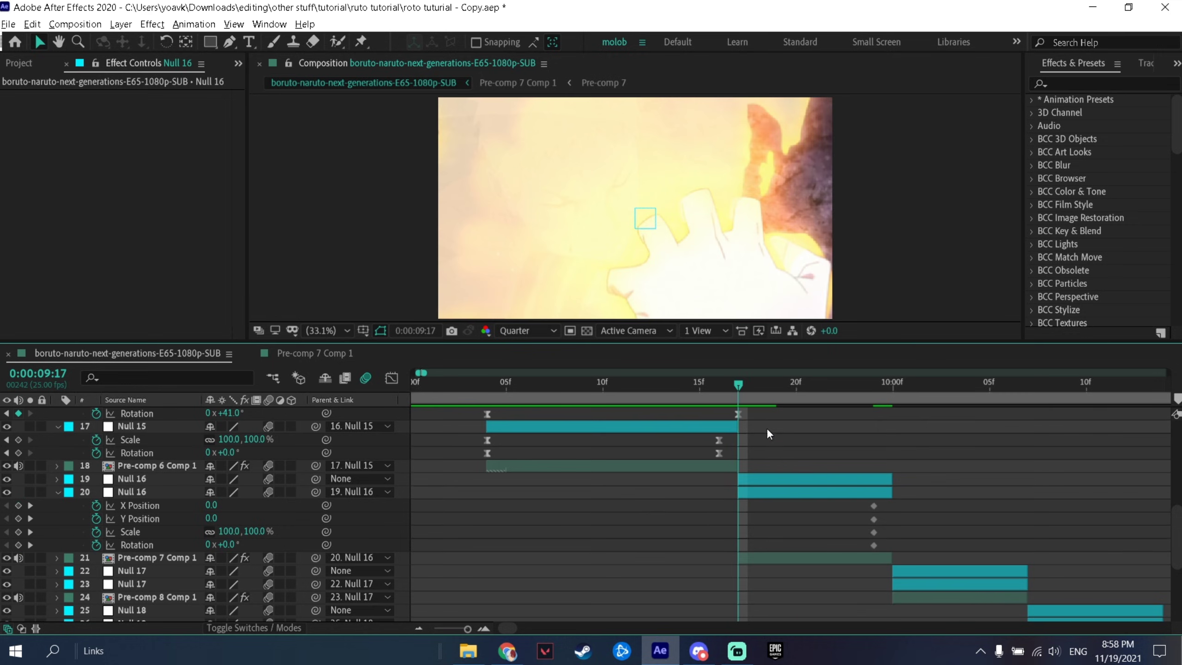
{"action": "scroll", "coordinate": [169, 503], "scroll_direction": "up", "scroll_amount": 3}
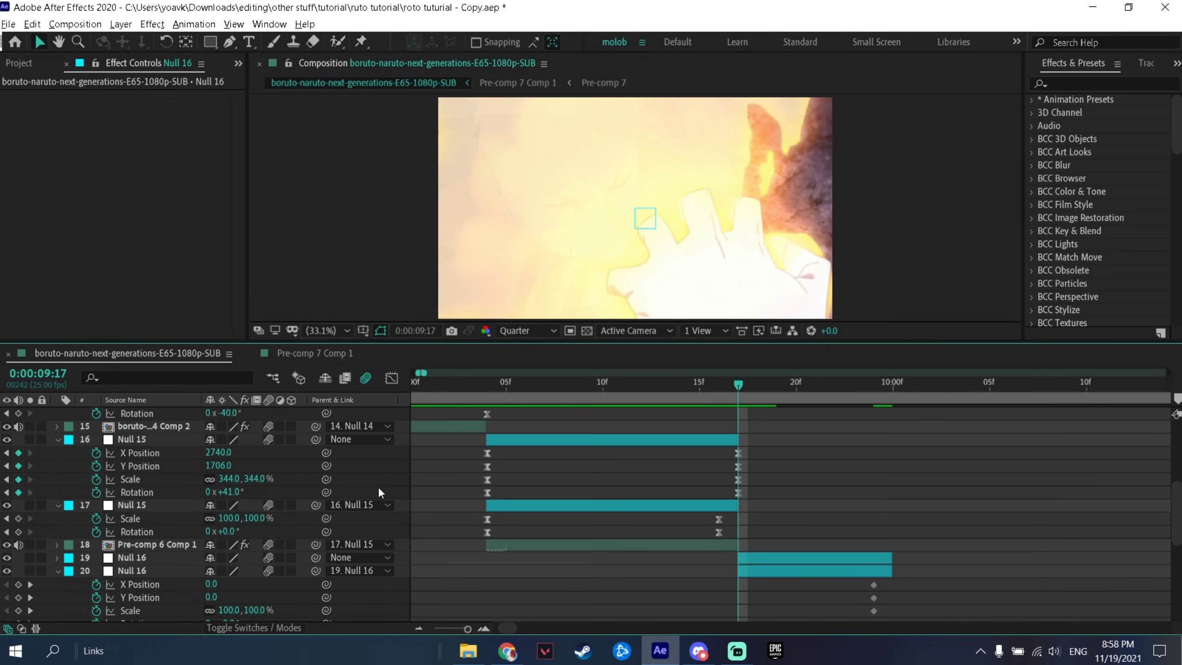
{"action": "scroll", "coordinate": [380, 493], "scroll_direction": "down", "scroll_amount": 2}
{"action": "left_click_drag", "start_coordinate": [226, 571], "coordinate": [203, 569]}
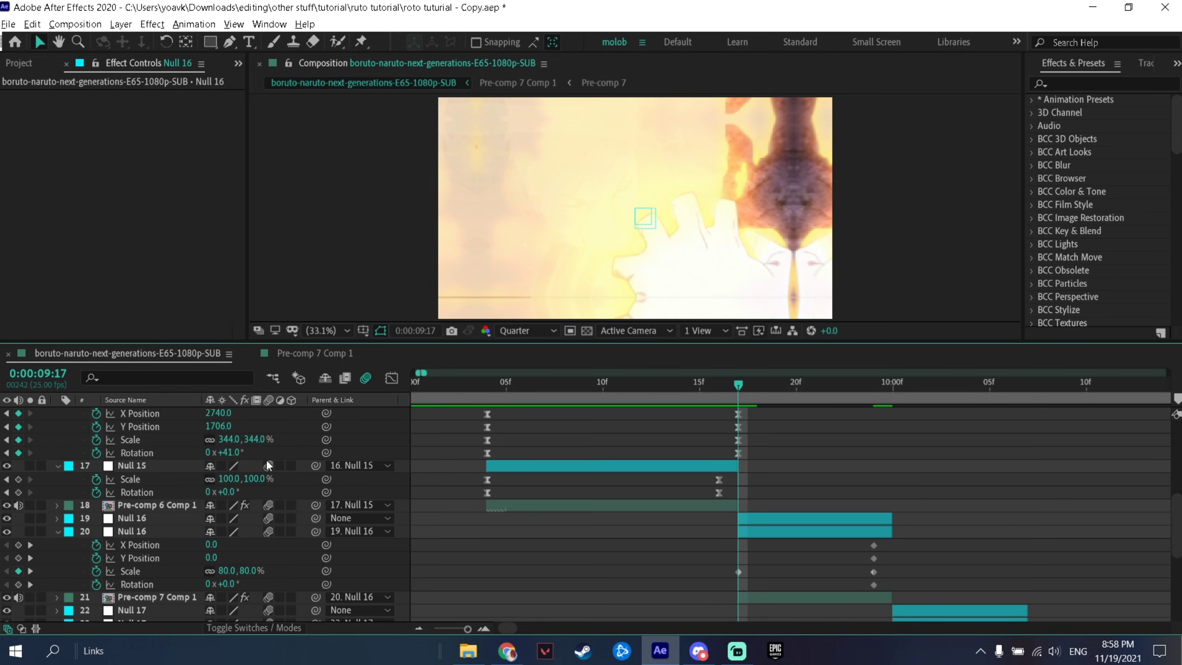
{"action": "left_click_drag", "start_coordinate": [231, 588], "coordinate": [200, 588]}
{"action": "scroll", "coordinate": [321, 480], "scroll_direction": "up", "scroll_amount": 1}
{"action": "left_click_drag", "start_coordinate": [603, 386], "coordinate": [735, 409]}
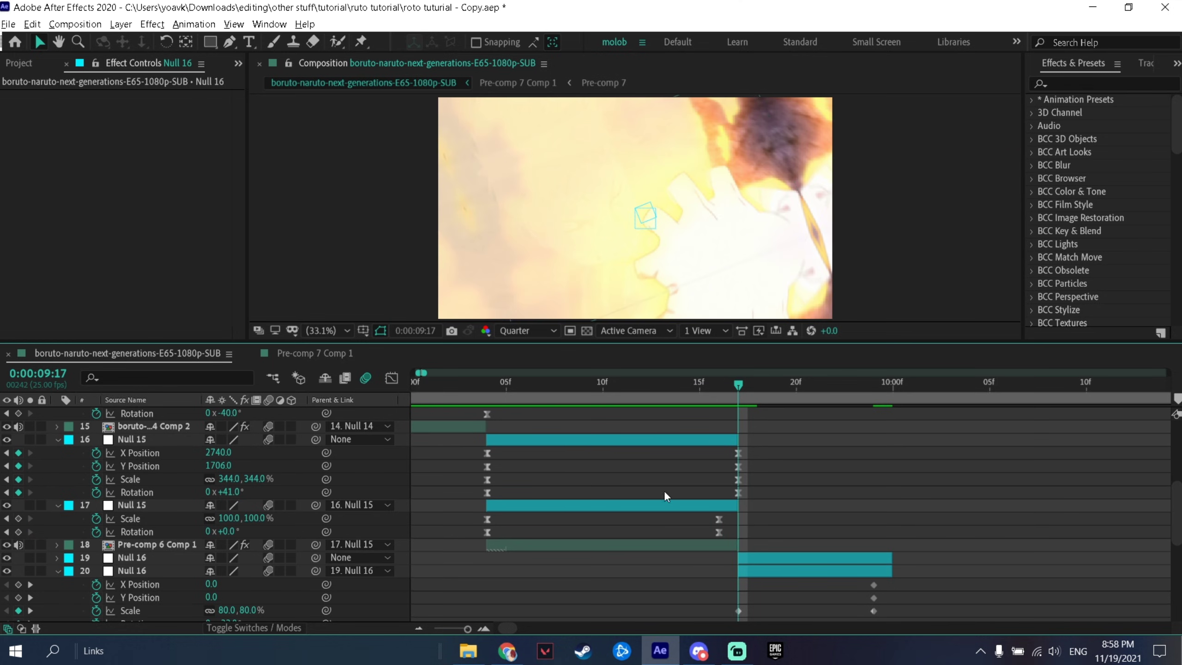
Step: Set the lower Null 16's X Position to -665 at 0:00:09:17
{"action": "scroll", "coordinate": [207, 586], "scroll_direction": "down", "scroll_amount": 1}
{"action": "left_click_drag", "start_coordinate": [211, 544], "coordinate": [116, 545]}
{"action": "left_click_drag", "start_coordinate": [1, 594], "coordinate": [0, 595]}
{"action": "scroll", "coordinate": [512, 433], "scroll_direction": "up", "scroll_amount": 1}
{"action": "left_click_drag", "start_coordinate": [554, 389], "coordinate": [665, 409]}
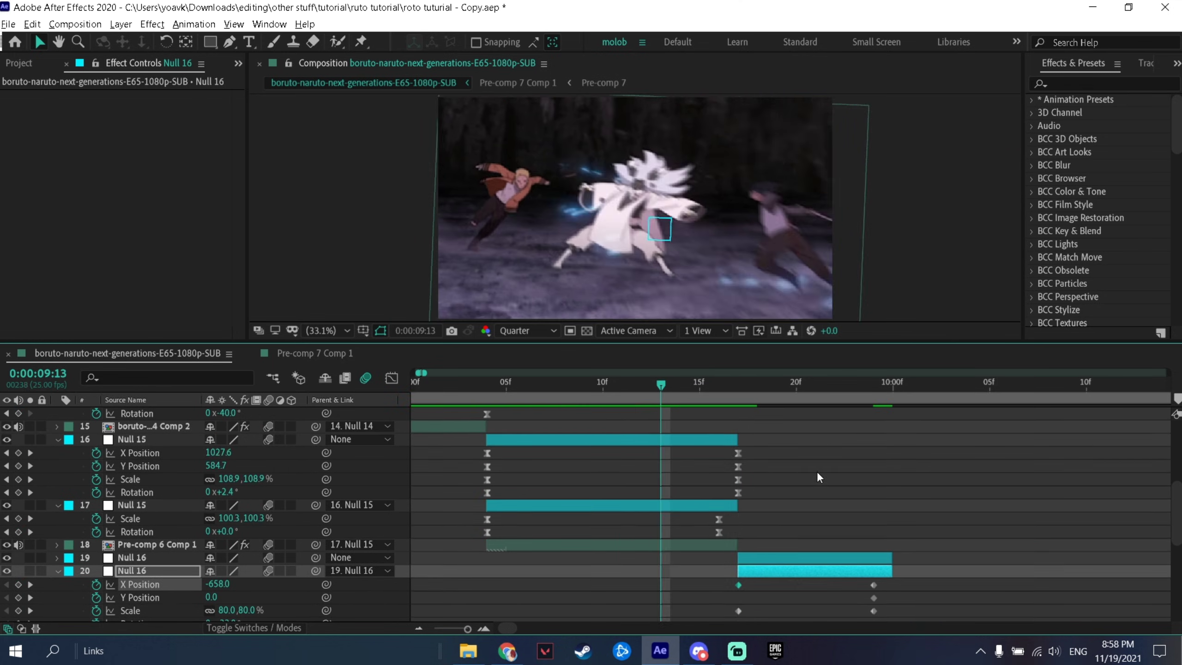
{"action": "left_click", "coordinate": [737, 383]}
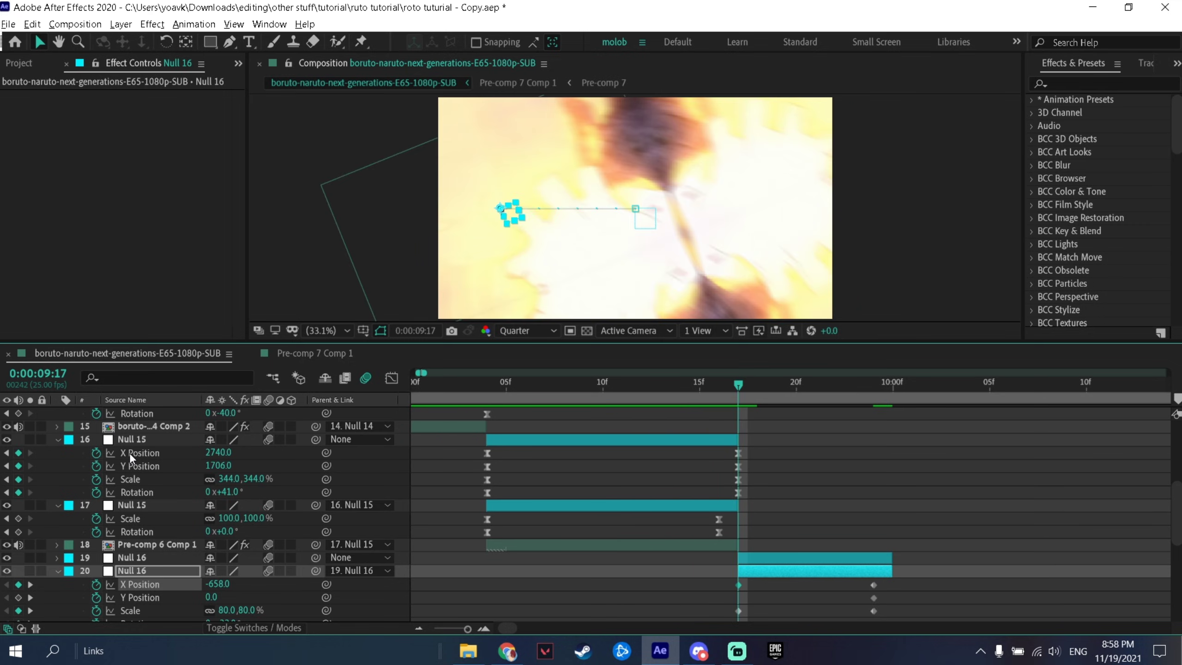
{"action": "scroll", "coordinate": [717, 496], "scroll_direction": "down", "scroll_amount": 1}
{"action": "mouse_move", "coordinate": [219, 544]}
{"action": "left_mouse_down"}
{"action": "mouse_move", "coordinate": [165, 544]}
{"action": "mouse_move", "coordinate": [216, 545]}
{"action": "left_mouse_up"}
Step: Easy ease all of the lower Null 16's Position, Scale and Rotation keyframes
{"action": "left_click_drag", "start_coordinate": [682, 538], "coordinate": [932, 579]}
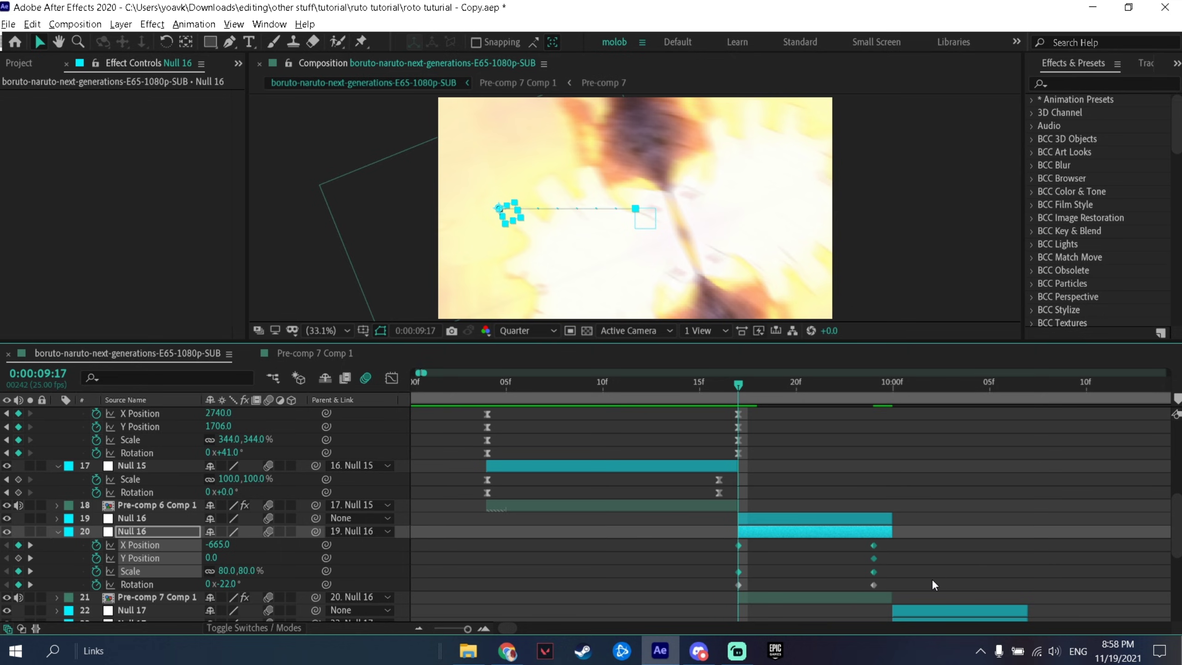
{"action": "left_click_drag", "start_coordinate": [697, 531], "coordinate": [805, 572]}
{"action": "left_click_drag", "start_coordinate": [805, 571], "coordinate": [938, 588]}
{"action": "key", "text": "F9"}
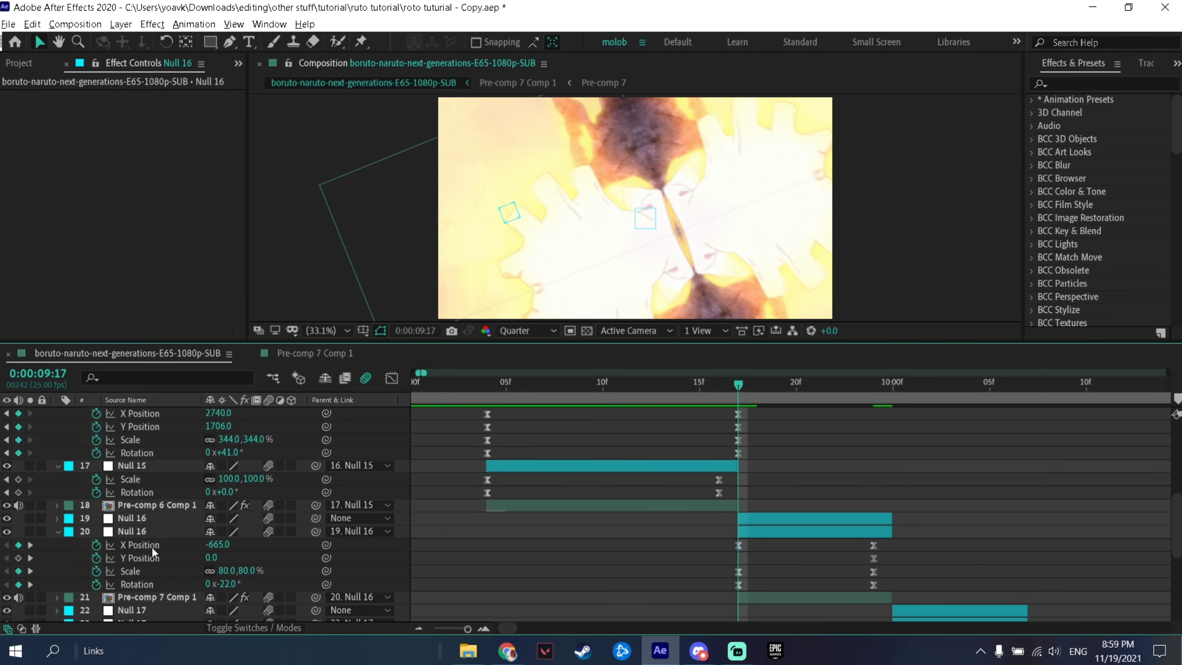
Step: Reshape the lower Null 16's X Position and Scale curves to rise sharply at the start and flatten towards the last keyframe
{"action": "left_click", "coordinate": [151, 547]}
{"action": "left_click", "coordinate": [392, 378]}
{"action": "left_click_drag", "start_coordinate": [783, 560], "coordinate": [743, 420]}
{"action": "left_click_drag", "start_coordinate": [825, 419], "coordinate": [791, 419]}
{"action": "left_click", "coordinate": [131, 571]}
{"action": "left_click_drag", "start_coordinate": [659, 483], "coordinate": [796, 578]}
{"action": "left_click_drag", "start_coordinate": [783, 560], "coordinate": [743, 420]}
{"action": "left_click", "coordinate": [392, 378]}
Step: Reshape the lower Null 16's Rotation curve to rise steeply from the first keyframe and level off at the end
{"action": "left_click", "coordinate": [137, 585]}
{"action": "left_click", "coordinate": [392, 378]}
{"action": "left_click_drag", "start_coordinate": [695, 502], "coordinate": [791, 577]}
{"action": "left_click_drag", "start_coordinate": [784, 560], "coordinate": [743, 421]}
{"action": "left_click_drag", "start_coordinate": [829, 419], "coordinate": [446, 402]}
{"action": "left_click", "coordinate": [391, 378]}
Step: Review the transition from the Null 15 clip into the Null 16 clip in the timeline
{"action": "scroll", "coordinate": [699, 489], "scroll_direction": "down", "scroll_amount": 3}
{"action": "scroll", "coordinate": [696, 429], "scroll_direction": "up", "scroll_amount": 1}
{"action": "left_click", "coordinate": [696, 437]}
{"action": "key", "text": "equal"}
{"action": "left_click_drag", "start_coordinate": [677, 389], "coordinate": [600, 390]}
{"action": "scroll", "coordinate": [733, 391], "scroll_direction": "down", "scroll_amount": 2}
{"action": "left_click", "coordinate": [491, 389]}
{"action": "scroll", "coordinate": [528, 392], "scroll_direction": "down", "scroll_amount": 2}
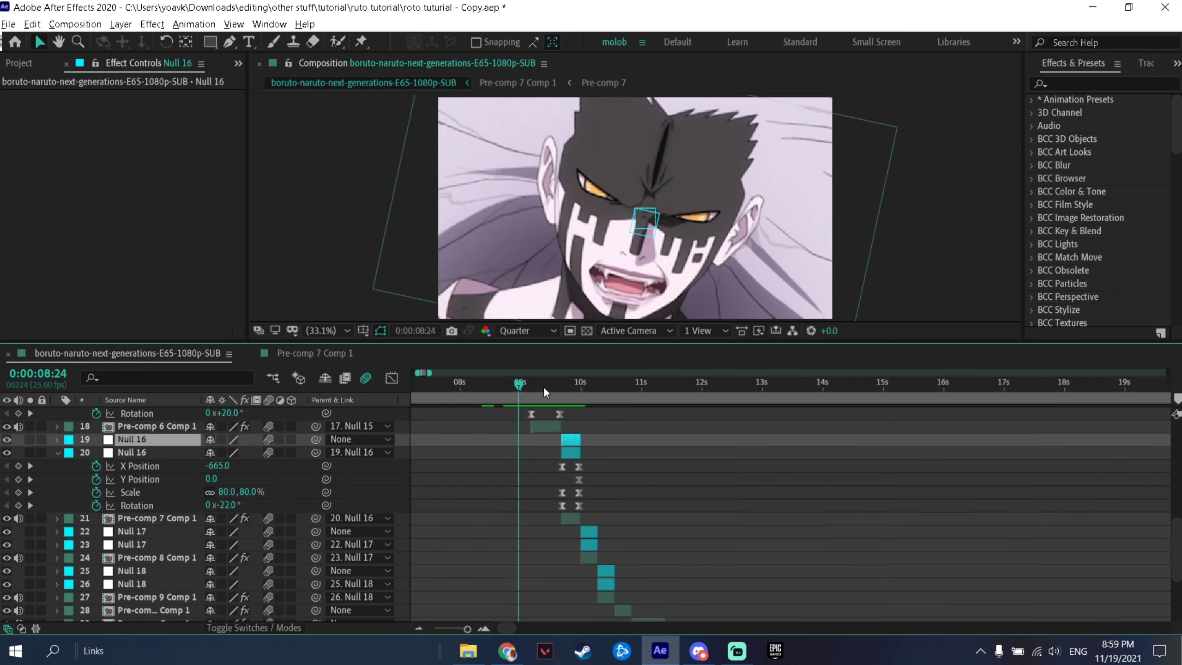
{"action": "left_click", "coordinate": [545, 388]}
Step: Keyframe the upper Null 16's Rotation and Position at 0:00:09:17, with Position separated into X and Y dimensions
{"action": "key", "text": "equal"}
{"action": "left_click", "coordinate": [674, 391]}
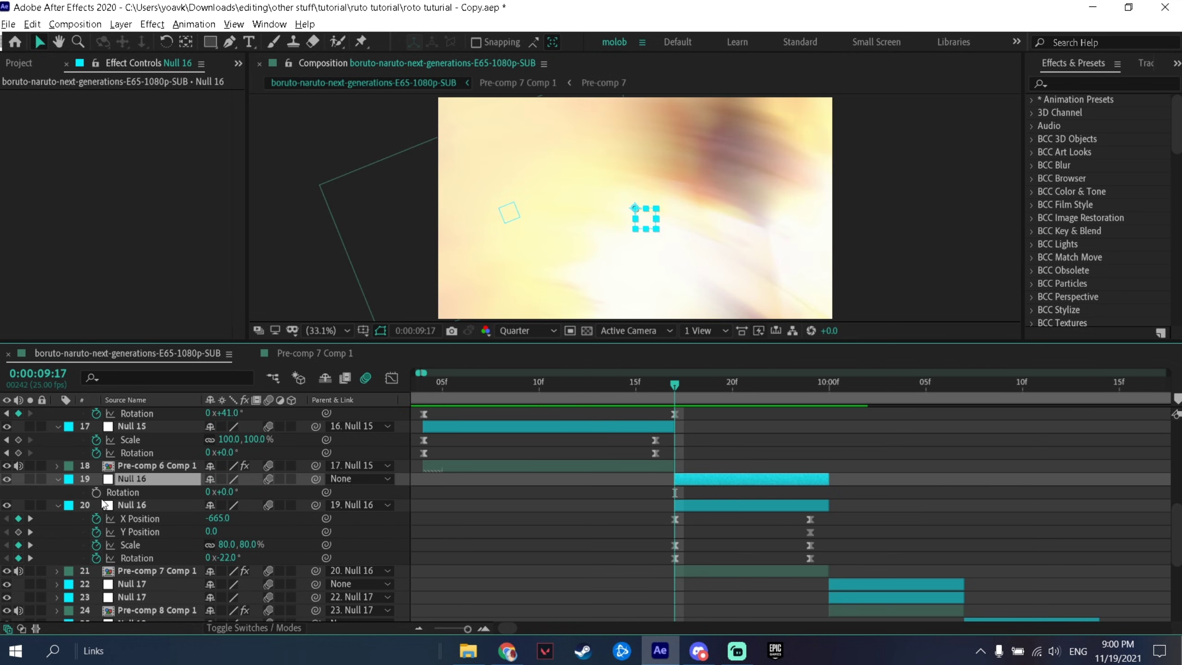
{"action": "key", "text": "p"}
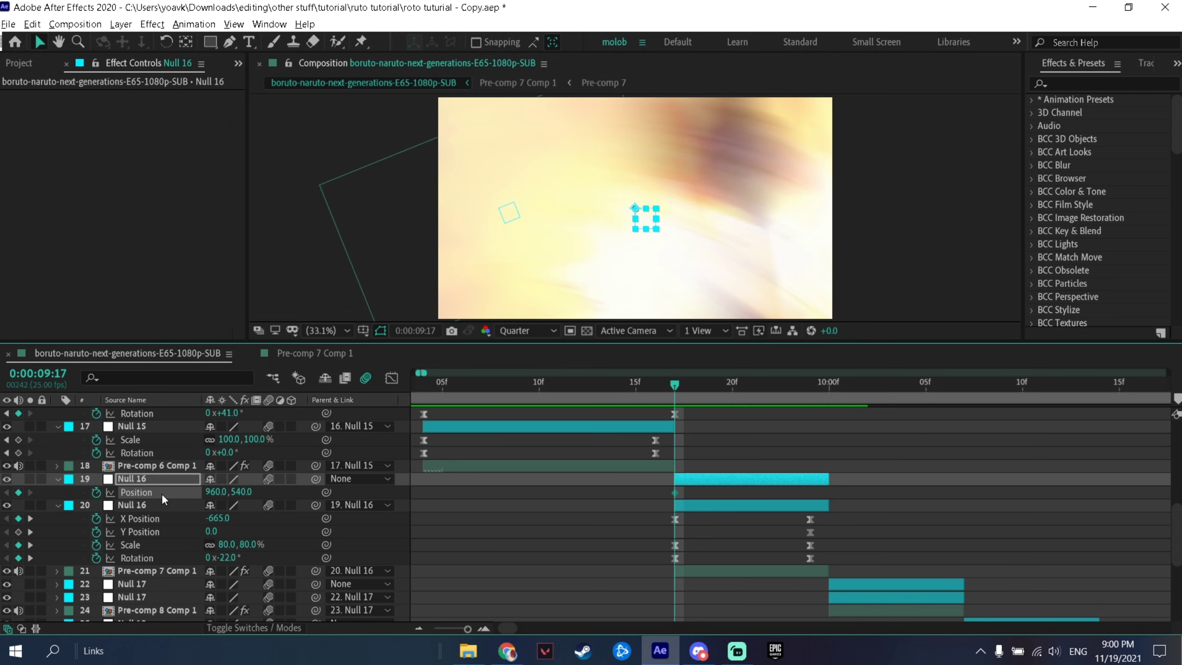
{"action": "right_click", "coordinate": [164, 499]}
{"action": "left_click", "coordinate": [230, 362]}
Step: At 0:00:09:24, decrease the upper Null 16's X Position and rotate the null counter-clockwise
{"action": "key", "text": "k"}
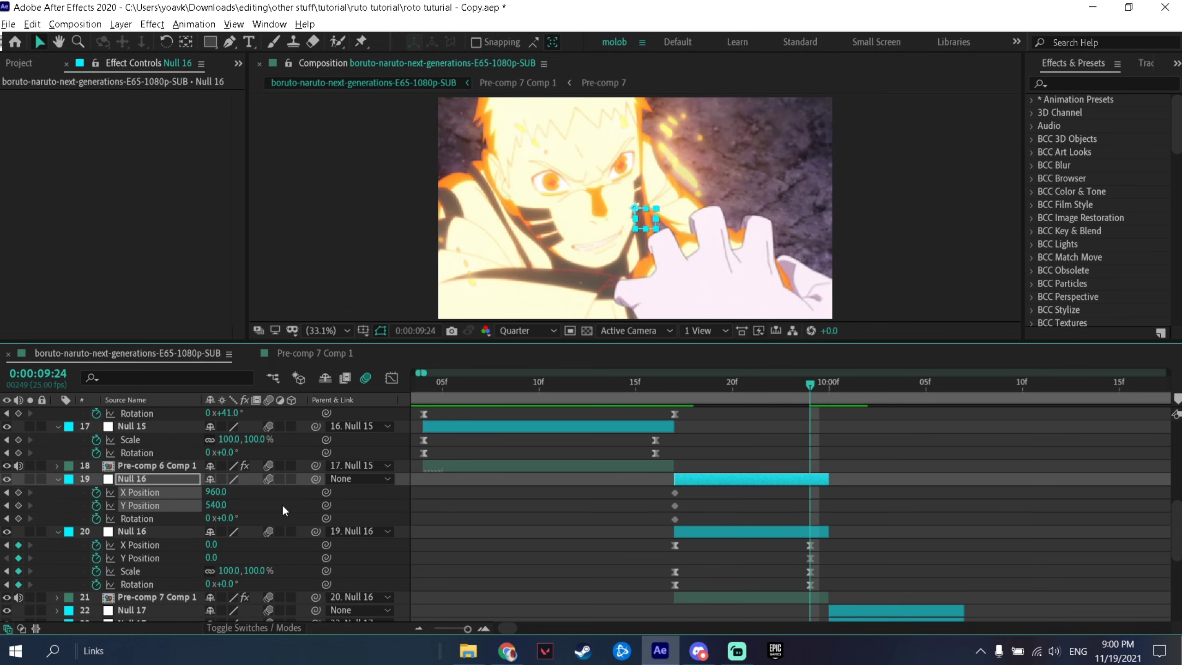
{"action": "left_click", "coordinate": [284, 506]}
{"action": "scroll", "coordinate": [937, 505], "scroll_direction": "down", "scroll_amount": 2}
{"action": "scroll", "coordinate": [112, 483], "scroll_direction": "up", "scroll_amount": 1}
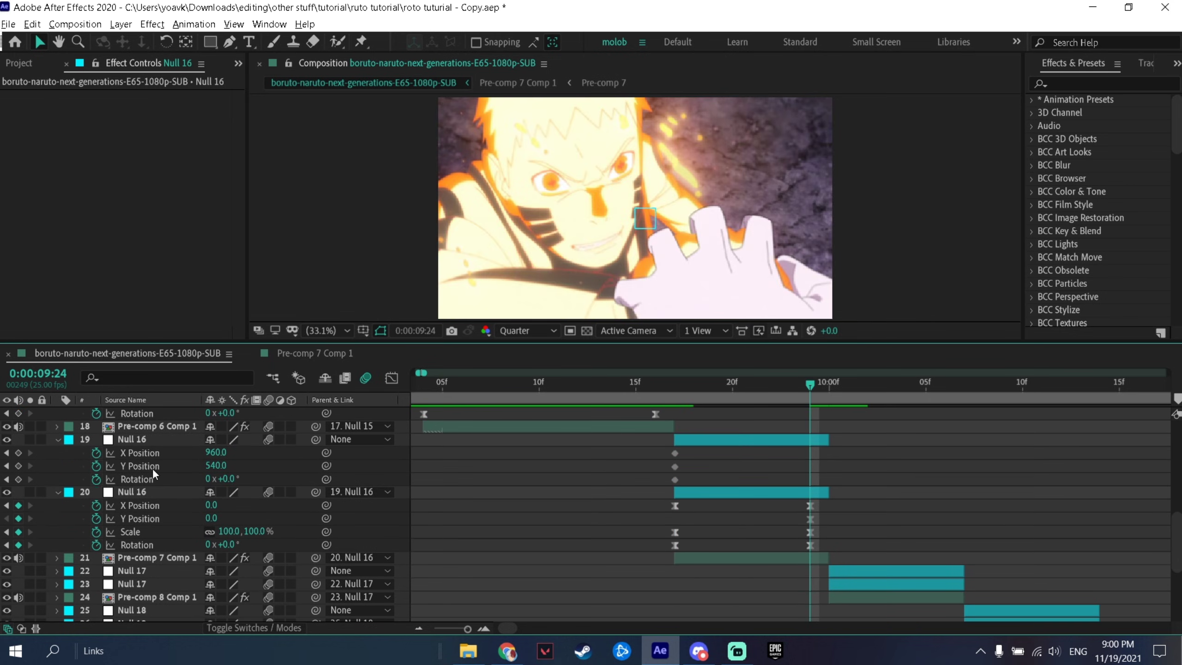
{"action": "left_click_drag", "start_coordinate": [215, 458], "coordinate": [79, 466]}
{"action": "left_click_drag", "start_coordinate": [213, 459], "coordinate": [1, 463]}
{"action": "mouse_move", "coordinate": [227, 479]}
{"action": "left_mouse_down"}
{"action": "mouse_move", "coordinate": [626, 475]}
{"action": "mouse_move", "coordinate": [910, 428]}
{"action": "mouse_move", "coordinate": [419, 479]}
{"action": "mouse_move", "coordinate": [207, 479]}
{"action": "left_mouse_up"}
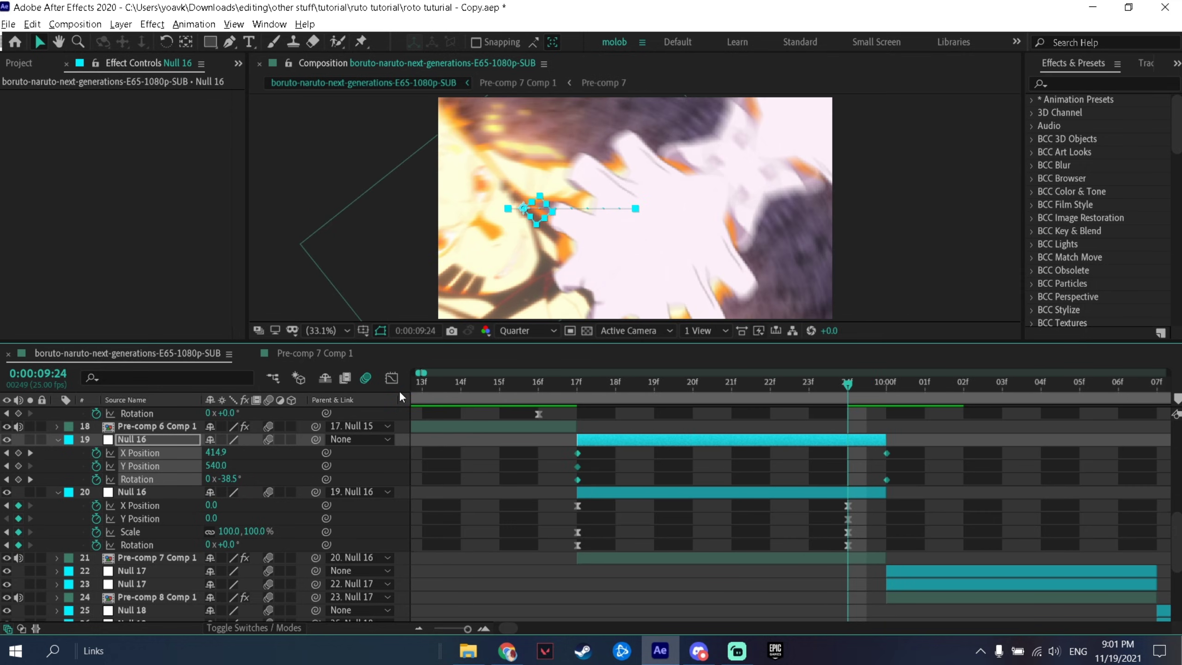
Step: Easy ease the upper Null 16's keyframes and reshape its Rotation curve to stay flat before dropping steeply at the end
{"action": "key", "text": "shift+F3"}
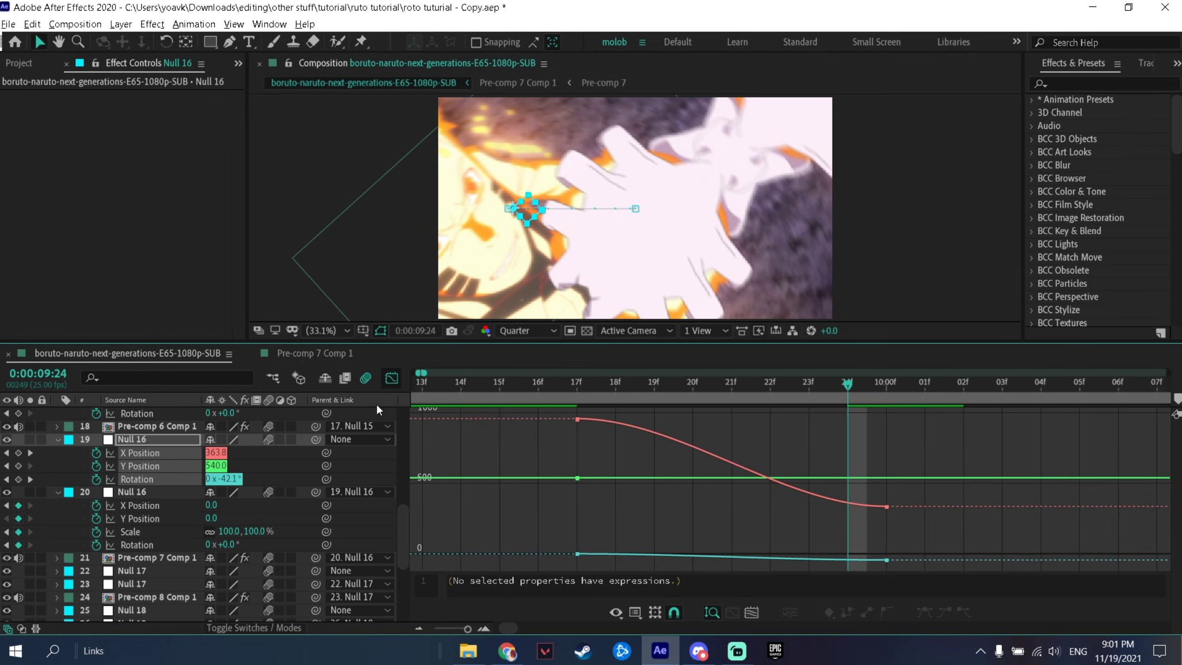
{"action": "left_click", "coordinate": [328, 480]}
{"action": "left_click", "coordinate": [578, 419]}
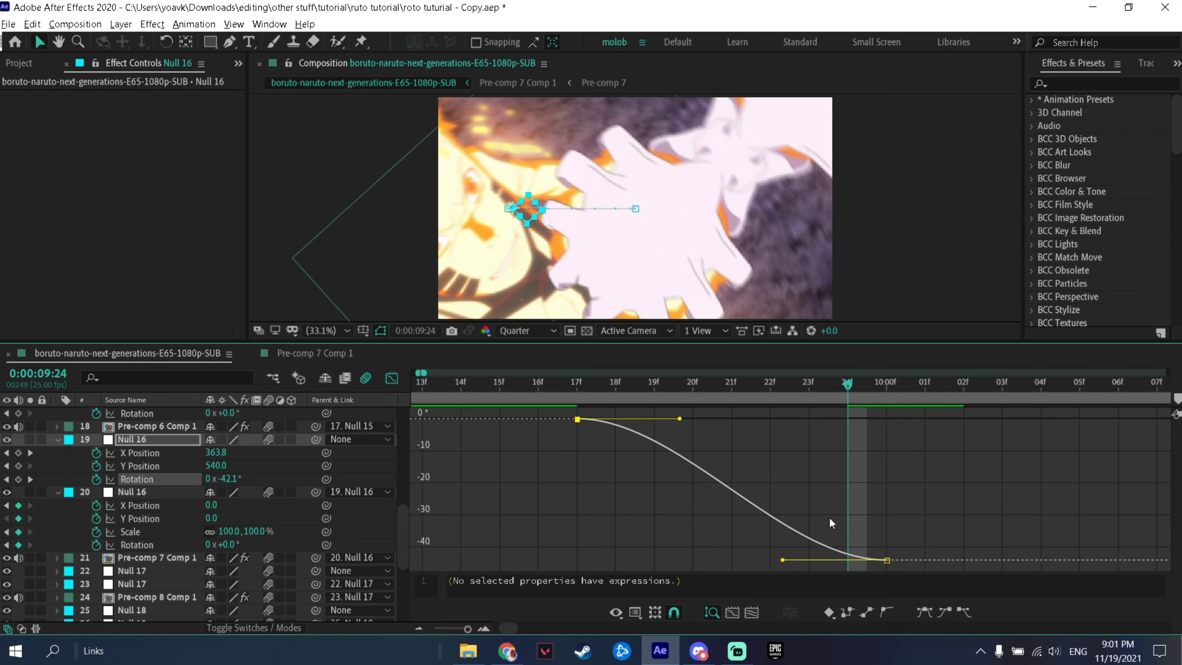
{"action": "left_click_drag", "start_coordinate": [783, 560], "coordinate": [977, 426]}
{"action": "left_click_drag", "start_coordinate": [680, 420], "coordinate": [840, 420]}
Step: Reshape the upper Null 16's X Position curve to stay nearly flat before changing steeply at the end
{"action": "left_click", "coordinate": [188, 454]}
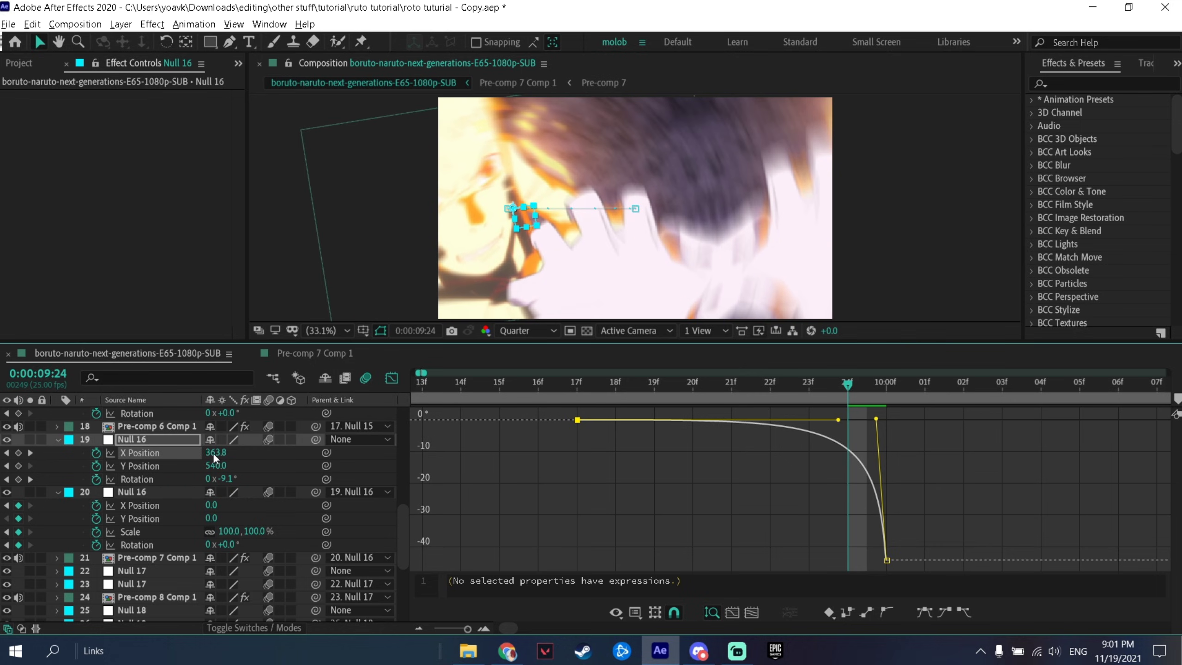
{"action": "left_click", "coordinate": [887, 560]}
{"action": "left_click_drag", "start_coordinate": [783, 560], "coordinate": [1005, 422]}
{"action": "left_click_drag", "start_coordinate": [679, 419], "coordinate": [830, 419]}
{"action": "key", "text": "shift+F3"}
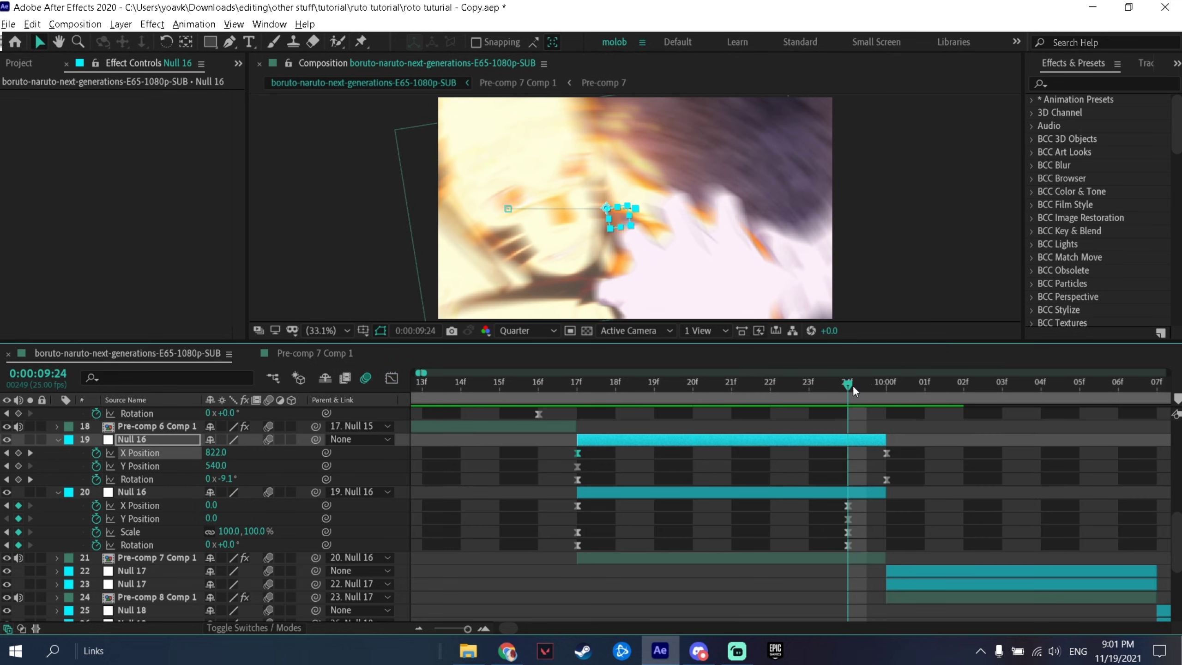
Step: Move the upper Null 16's ending X Position and Rotation keyframes to 0:00:09:24 and increase its Y Position to 955
{"action": "middle_click", "coordinate": [726, 242]}
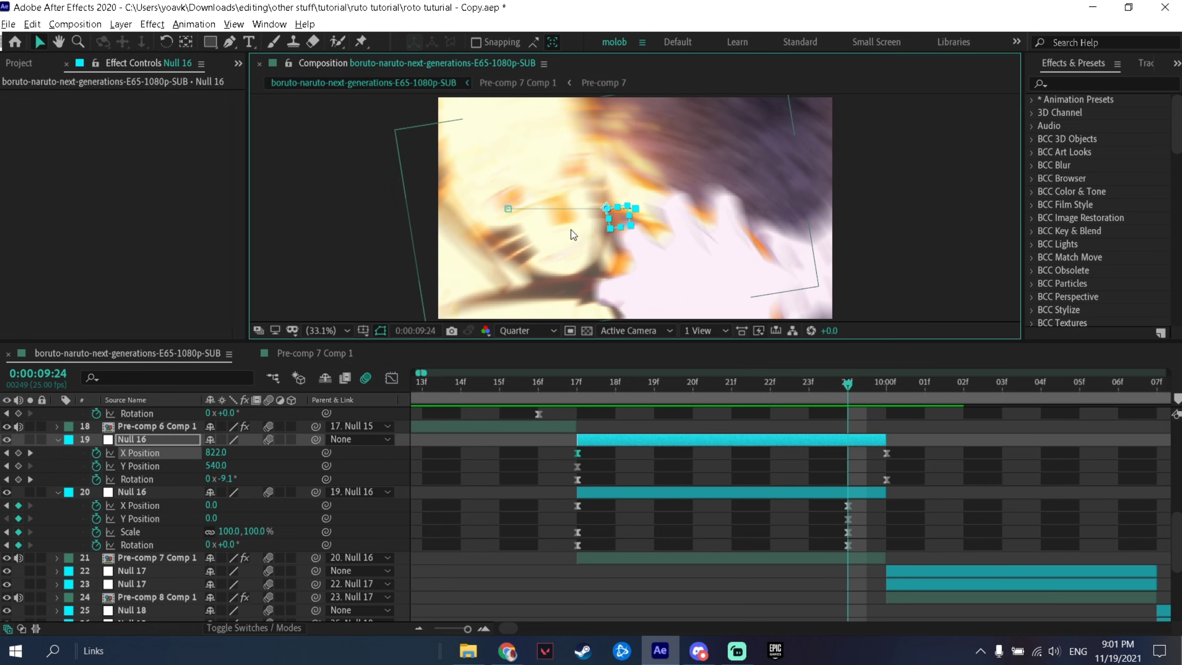
{"action": "left_click_drag", "start_coordinate": [909, 449], "coordinate": [879, 485]}
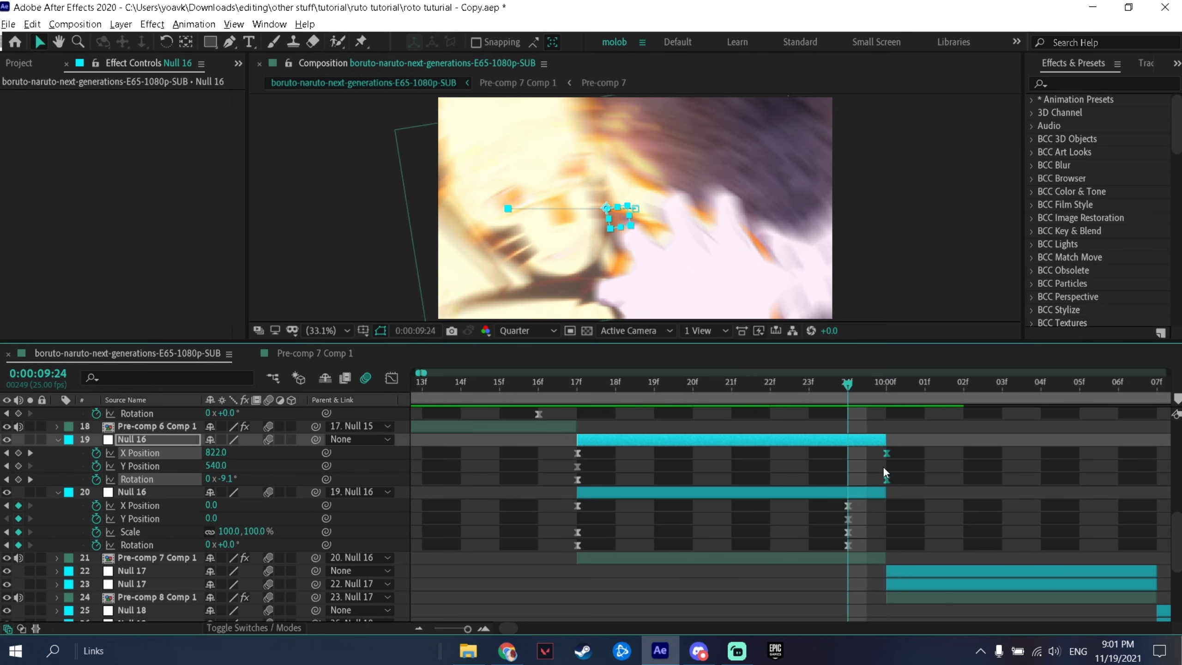
{"action": "key", "text": "alt+Left"}
{"action": "left_click", "coordinate": [464, 489]}
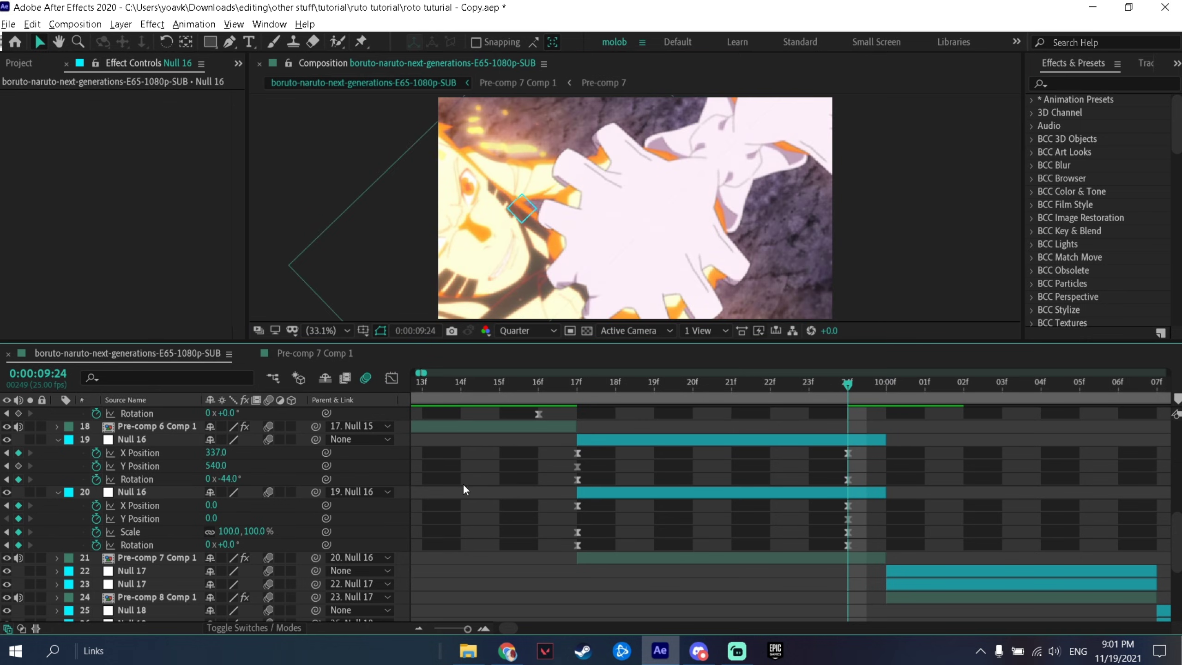
{"action": "left_click_drag", "start_coordinate": [216, 466], "coordinate": [945, 503]}
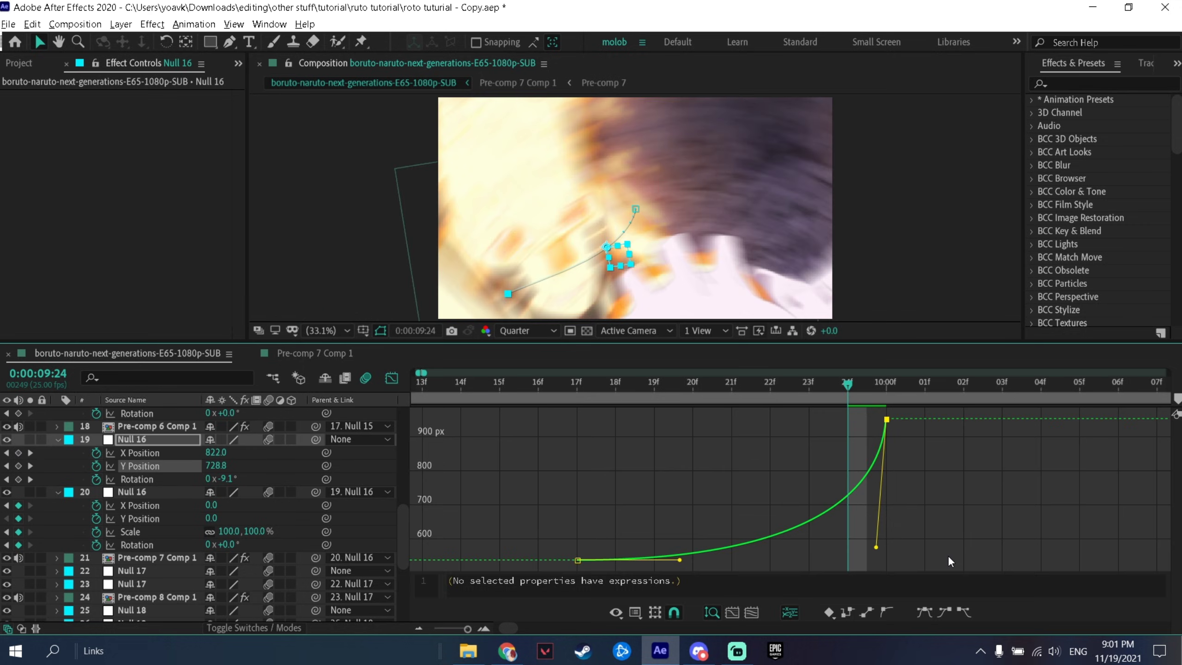
Step: Reshape the upper Null 16's Y Position curve to stay flat before rising steeply at the end
{"action": "left_click_drag", "start_coordinate": [947, 556], "coordinate": [950, 556]}
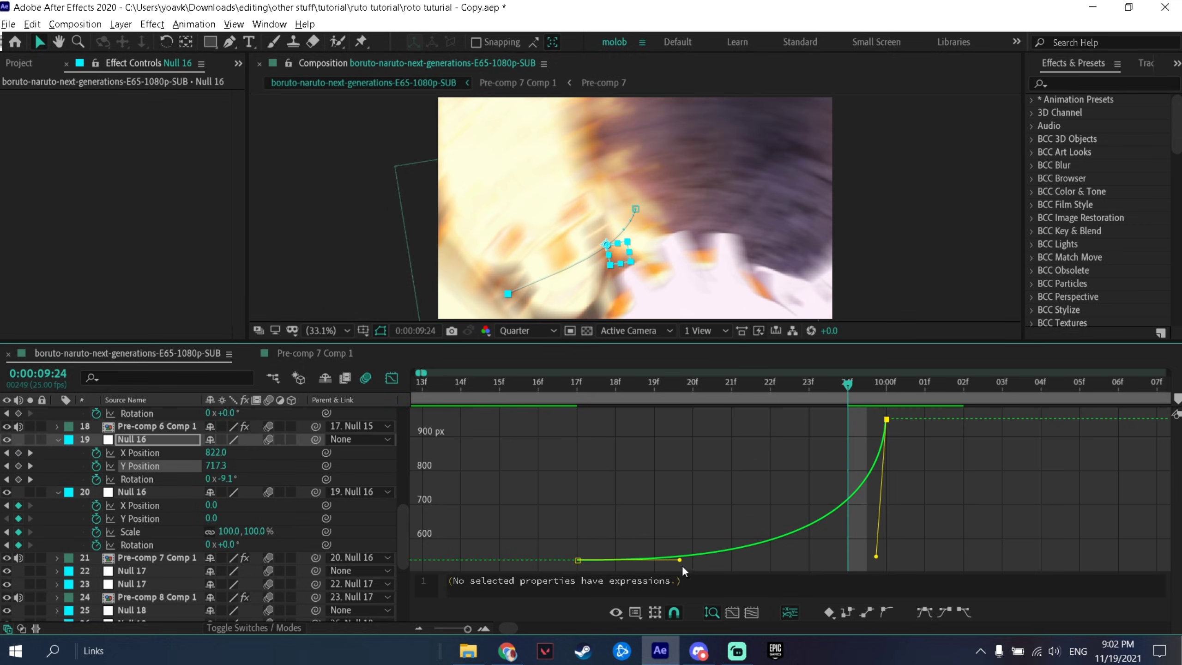
{"action": "left_click_drag", "start_coordinate": [680, 562], "coordinate": [832, 553]}
{"action": "left_click_drag", "start_coordinate": [656, 391], "coordinate": [837, 422]}
Step: At 0:00:10:06, keyframe the lower Null 17's Rotation and Position, with Position separated into X and Y dimensions
{"action": "scroll", "coordinate": [734, 422], "scroll_direction": "up", "scroll_amount": 4}
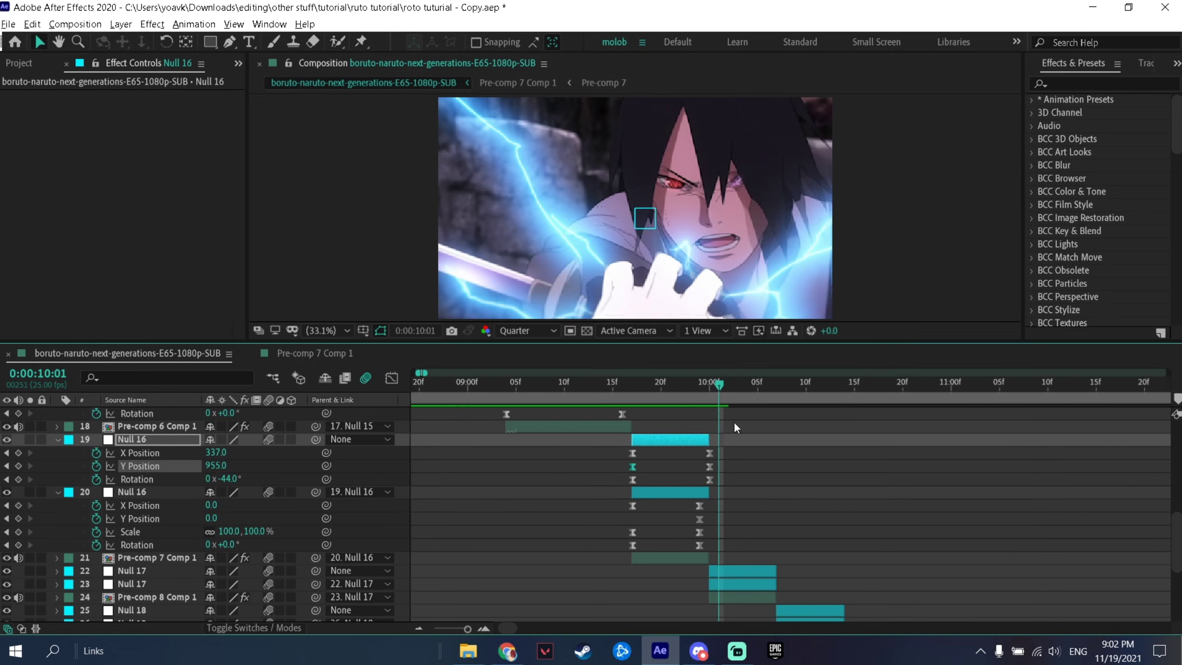
{"action": "scroll", "coordinate": [703, 560], "scroll_direction": "down", "scroll_amount": 1}
{"action": "left_click", "coordinate": [695, 544]}
{"action": "scroll", "coordinate": [776, 444], "scroll_direction": "down", "scroll_amount": 1}
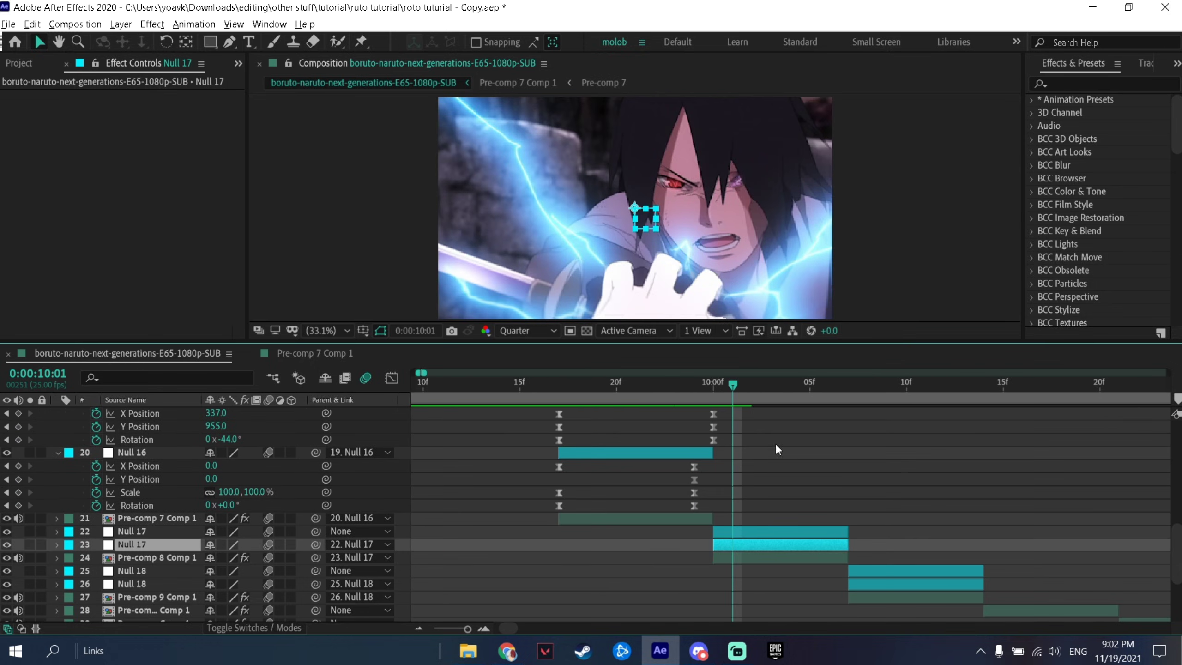
{"action": "left_click_drag", "start_coordinate": [754, 388], "coordinate": [858, 437]}
{"action": "key", "text": "p"}
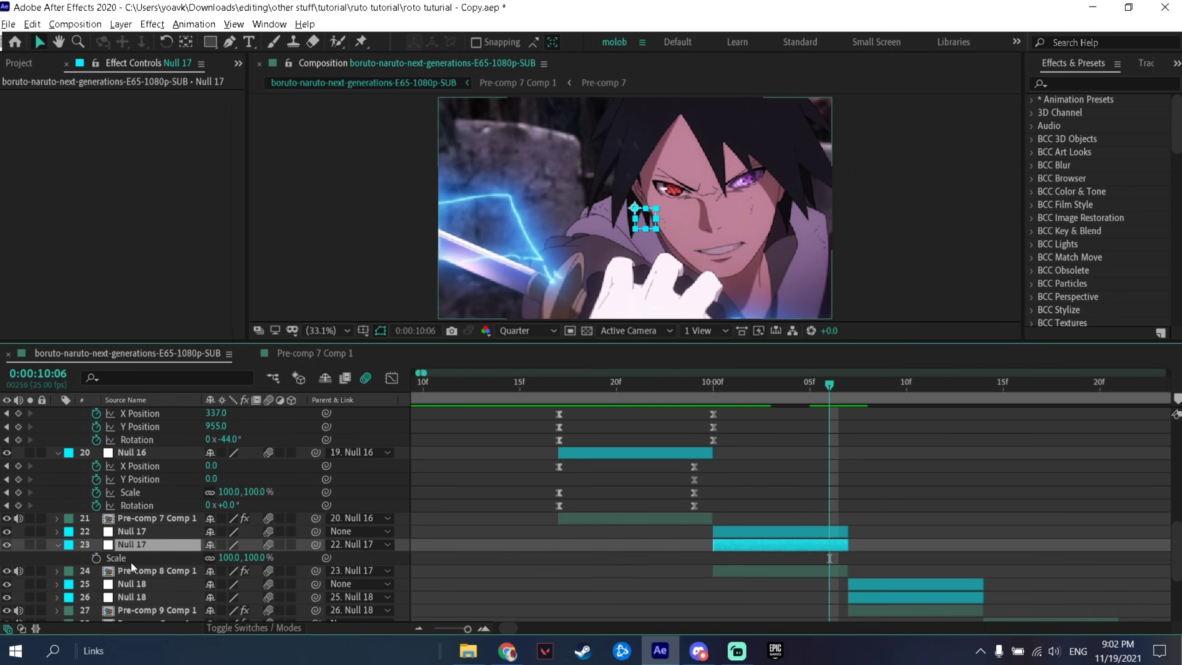
{"action": "left_click", "coordinate": [96, 558]}
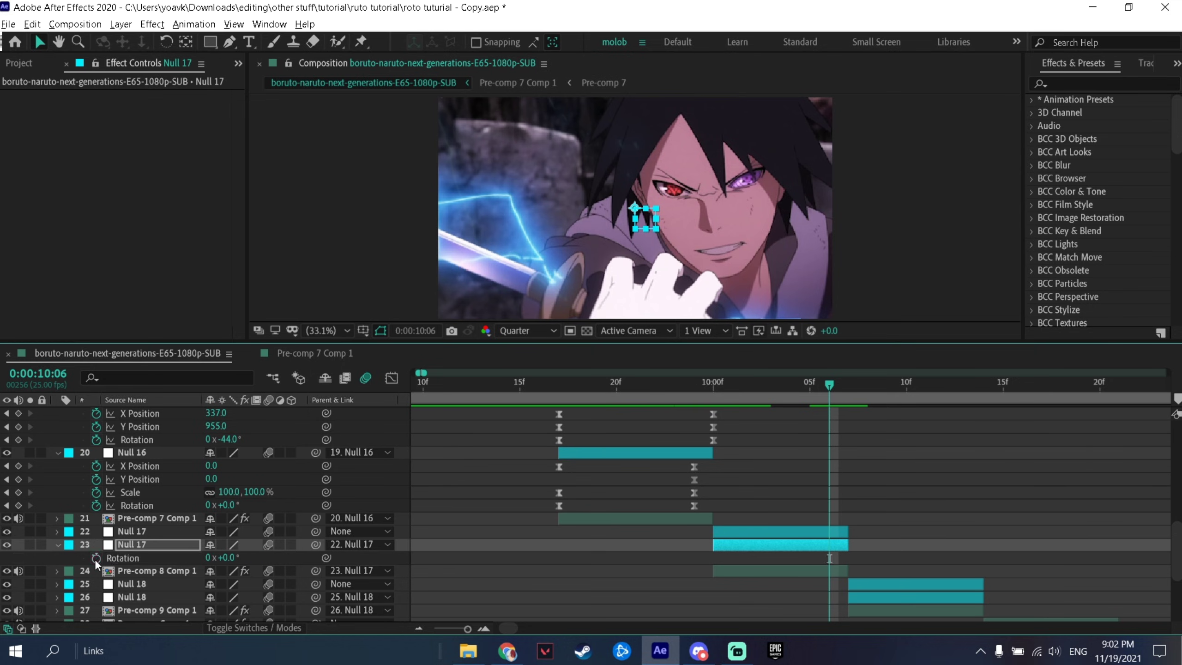
{"action": "key", "text": "alt+shift+r"}
{"action": "right_click", "coordinate": [145, 561]}
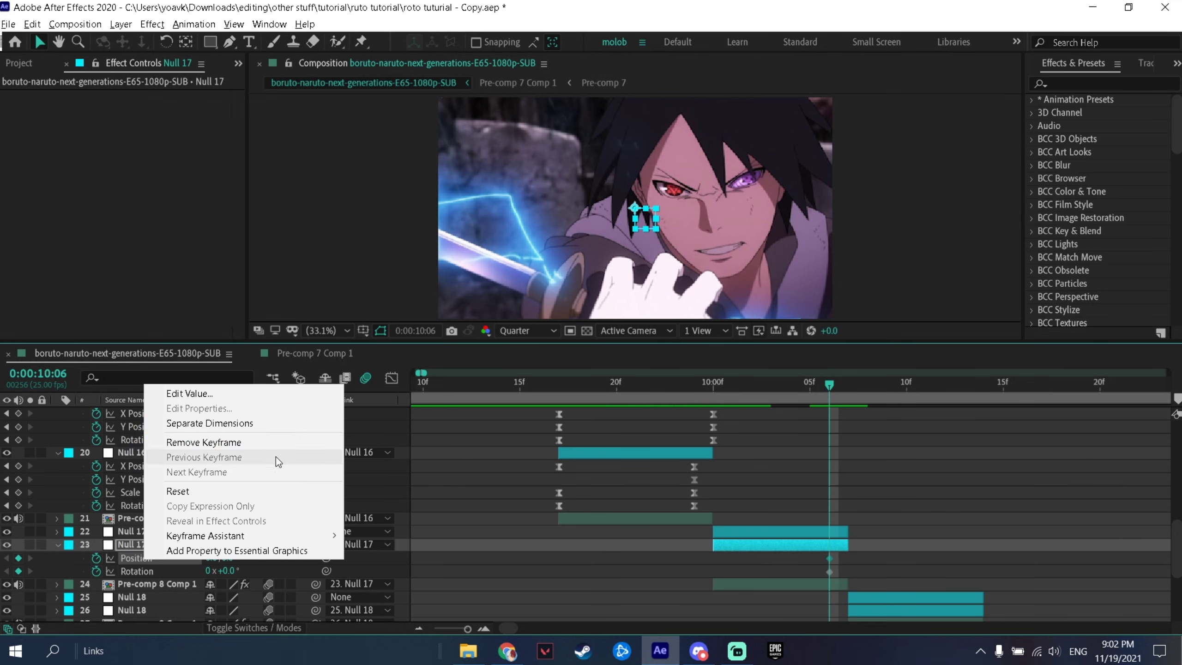
{"action": "left_click", "coordinate": [211, 422]}
Step: At 0:00:10:00, set the lower Null 17's X Position to 351 and its Rotation to 20°
{"action": "key", "text": "j"}
{"action": "left_click", "coordinate": [655, 567]}
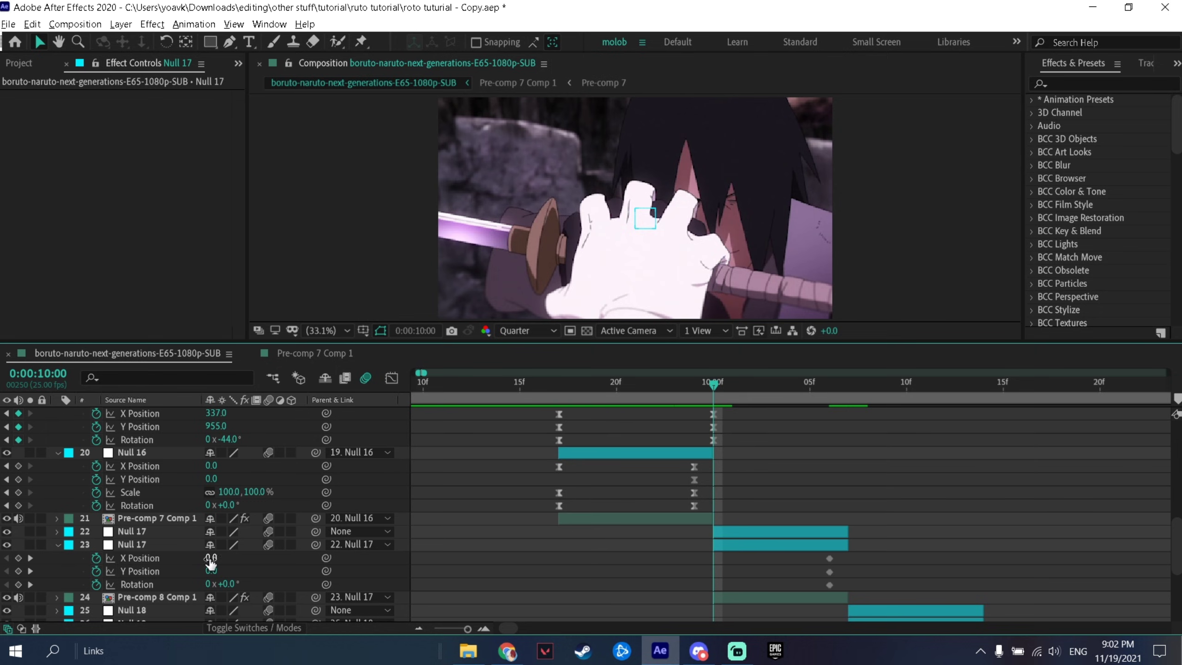
{"action": "left_click_drag", "start_coordinate": [633, 388], "coordinate": [714, 393]}
{"action": "left_click_drag", "start_coordinate": [213, 564], "coordinate": [459, 545]}
{"action": "left_click", "coordinate": [234, 583]}
{"action": "scroll", "coordinate": [722, 525], "scroll_direction": "up", "scroll_amount": 1}
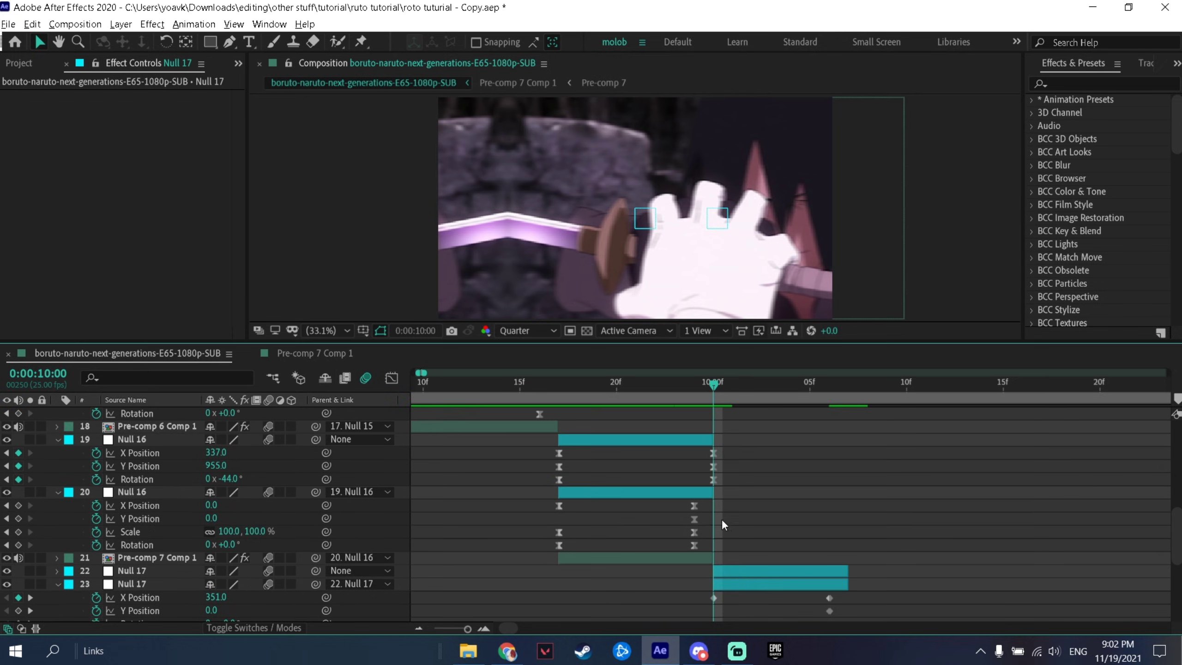
{"action": "left_click_drag", "start_coordinate": [233, 481], "coordinate": [211, 481]}
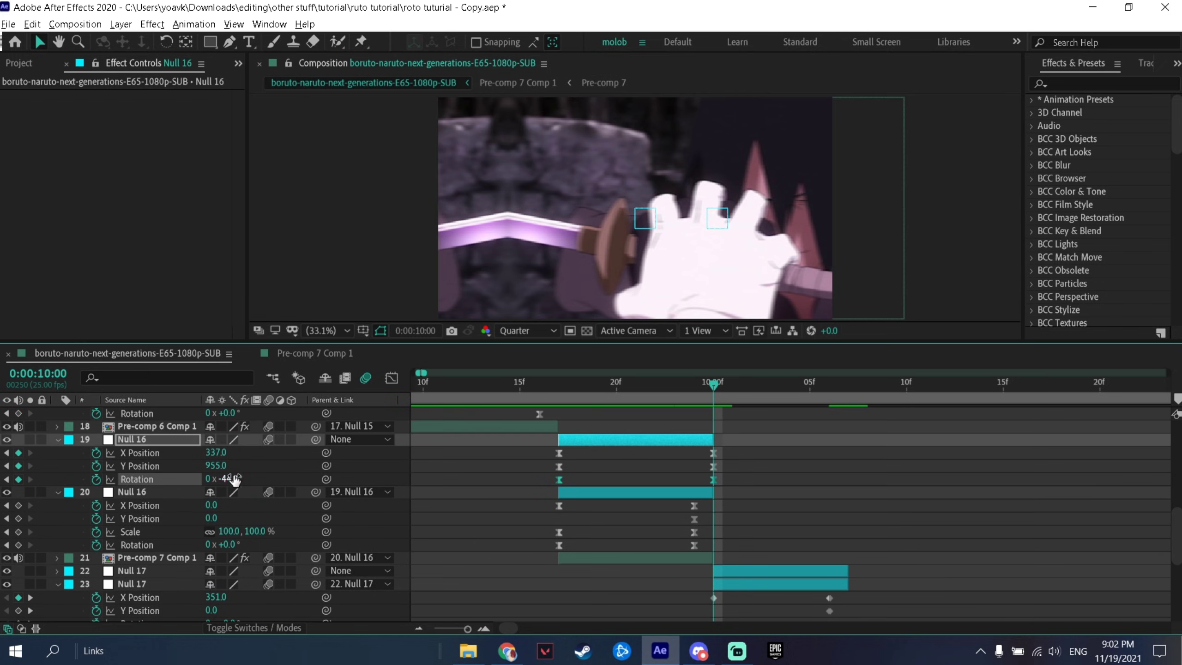
{"action": "scroll", "coordinate": [651, 499], "scroll_direction": "down", "scroll_amount": 1}
{"action": "left_click_drag", "start_coordinate": [233, 585], "coordinate": [245, 585]}
Step: Easy ease the lower Null 17's keyframes and reshape its X Position and Rotation curves to drop steeply at the start
{"action": "left_click_drag", "start_coordinate": [660, 556], "coordinate": [926, 591]}
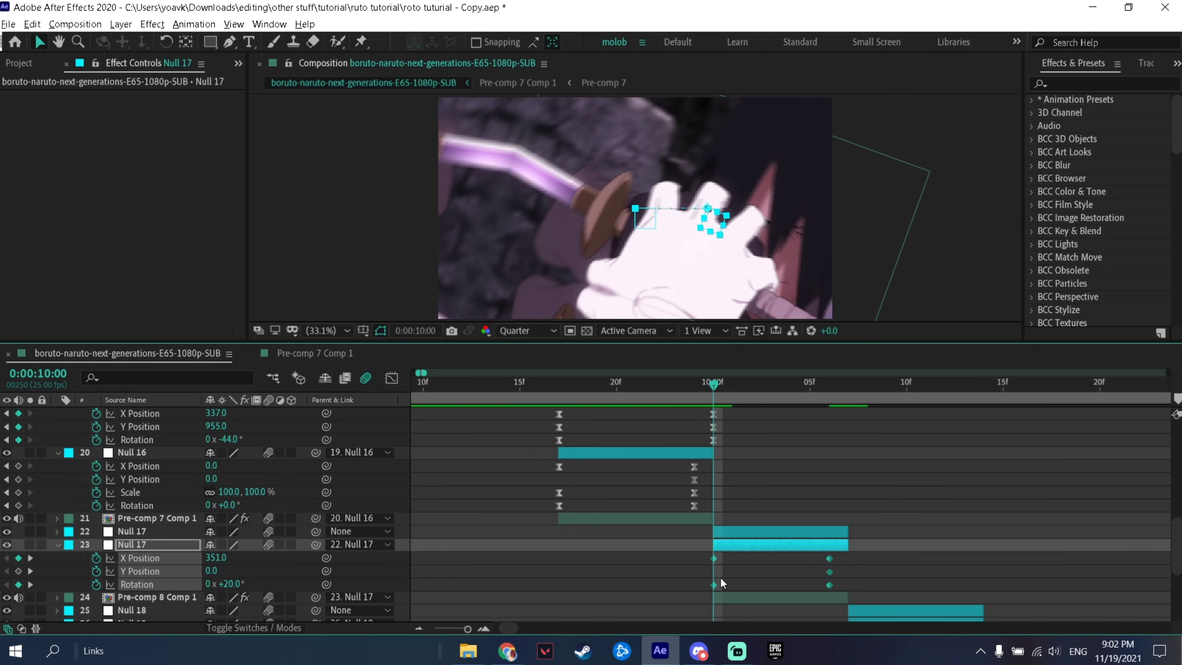
{"action": "key", "text": "F9"}
{"action": "left_click", "coordinate": [392, 378]}
{"action": "left_click", "coordinate": [139, 558]}
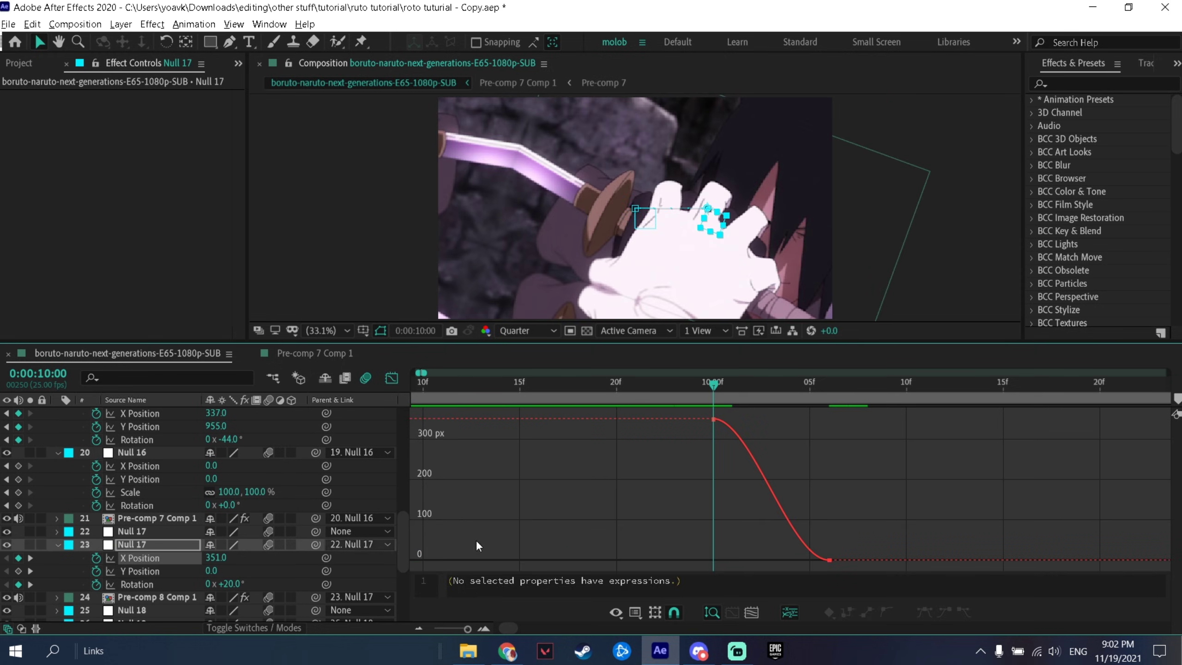
{"action": "left_click_drag", "start_coordinate": [752, 419], "coordinate": [717, 558]}
{"action": "left_click_drag", "start_coordinate": [790, 561], "coordinate": [742, 561]}
{"action": "left_click", "coordinate": [137, 585]}
{"action": "left_click_drag", "start_coordinate": [752, 419], "coordinate": [718, 558]}
{"action": "left_click_drag", "start_coordinate": [790, 561], "coordinate": [741, 561]}
{"action": "left_click_drag", "start_coordinate": [714, 386], "coordinate": [707, 404]}
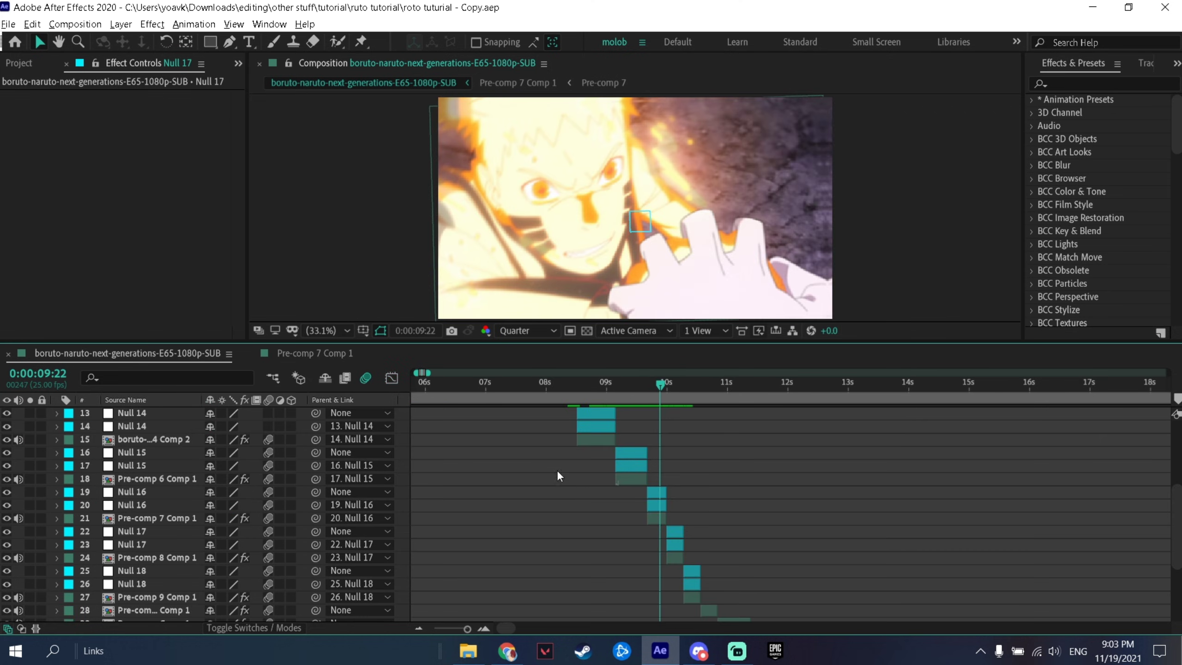
Step: Add an adjustment layer directly above the upper Null 14, with the playhead at 0:00:09:03
{"action": "scroll", "coordinate": [559, 475], "scroll_direction": "up", "scroll_amount": 2}
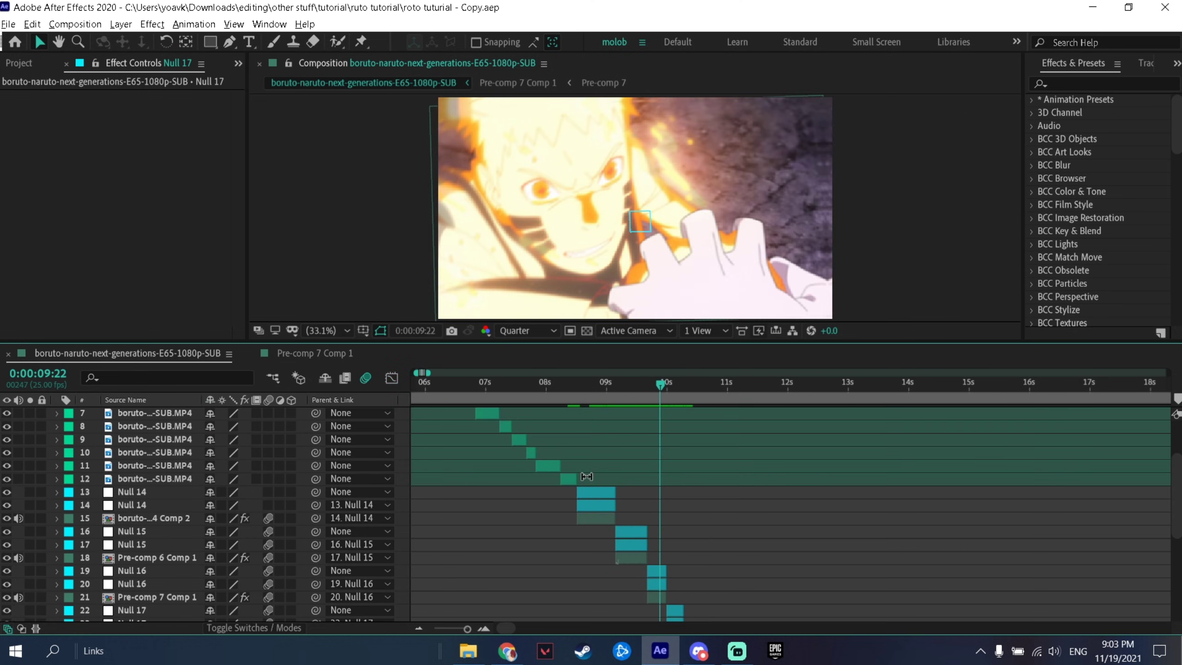
{"action": "left_click", "coordinate": [617, 490]}
{"action": "scroll", "coordinate": [695, 463], "scroll_direction": "down", "scroll_amount": 4}
{"action": "scroll", "coordinate": [657, 489], "scroll_direction": "up", "scroll_amount": 3}
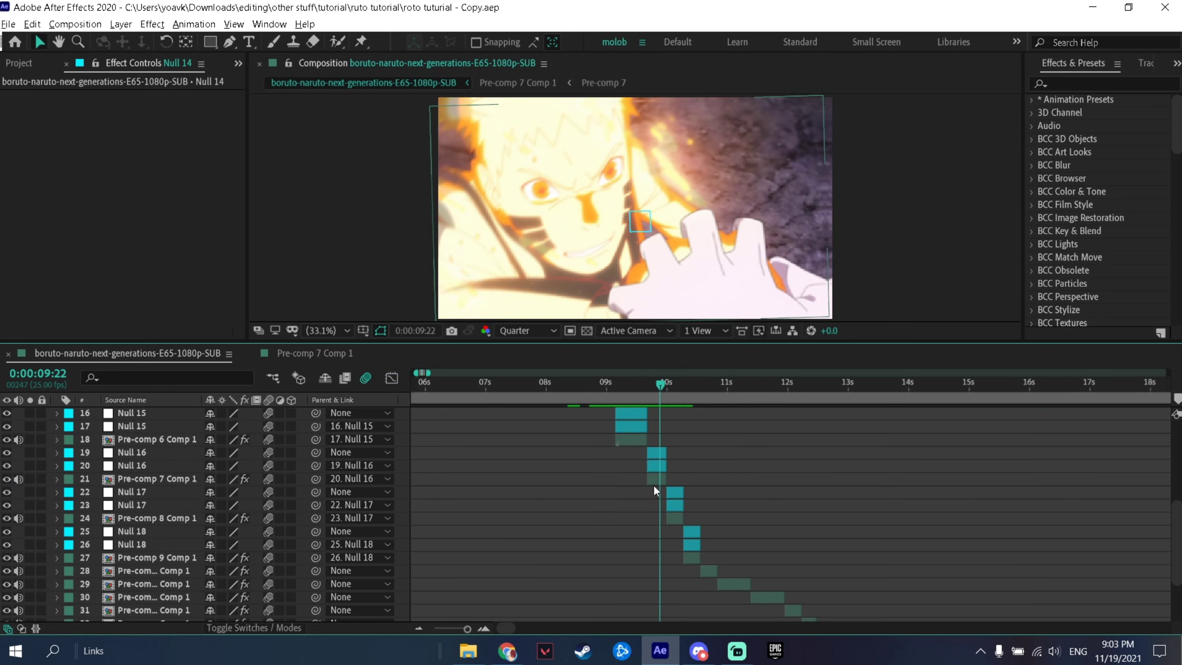
{"action": "key", "text": "equal"}
{"action": "left_click", "coordinate": [729, 392]}
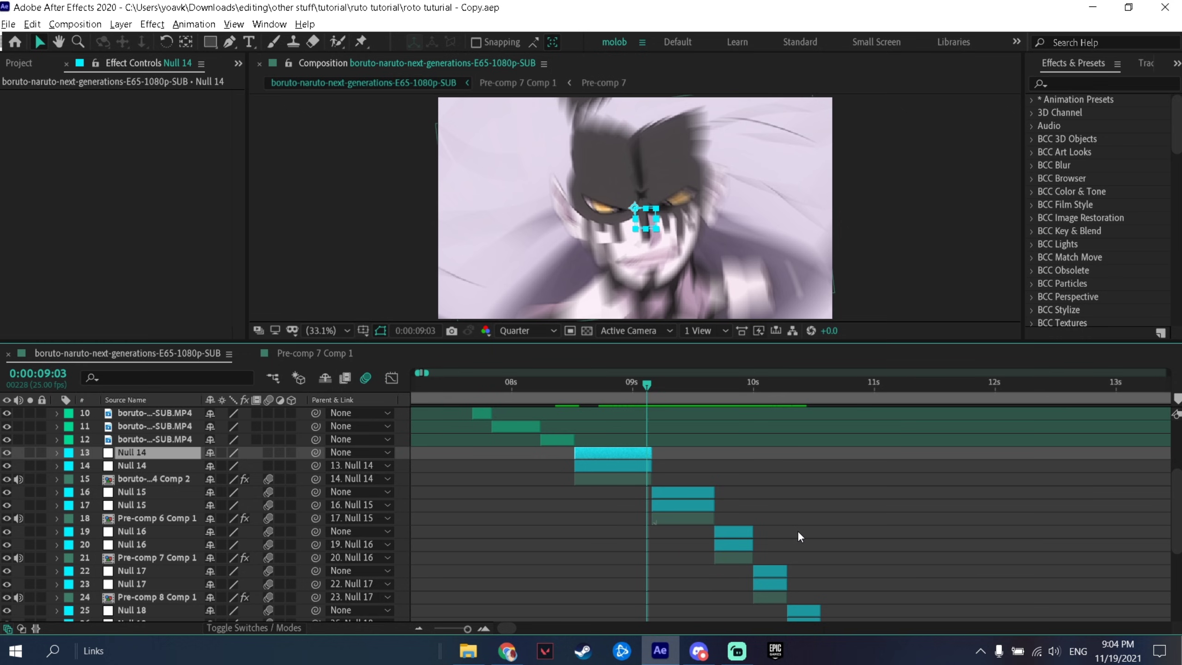
{"action": "key", "text": "ctrl+alt+y"}
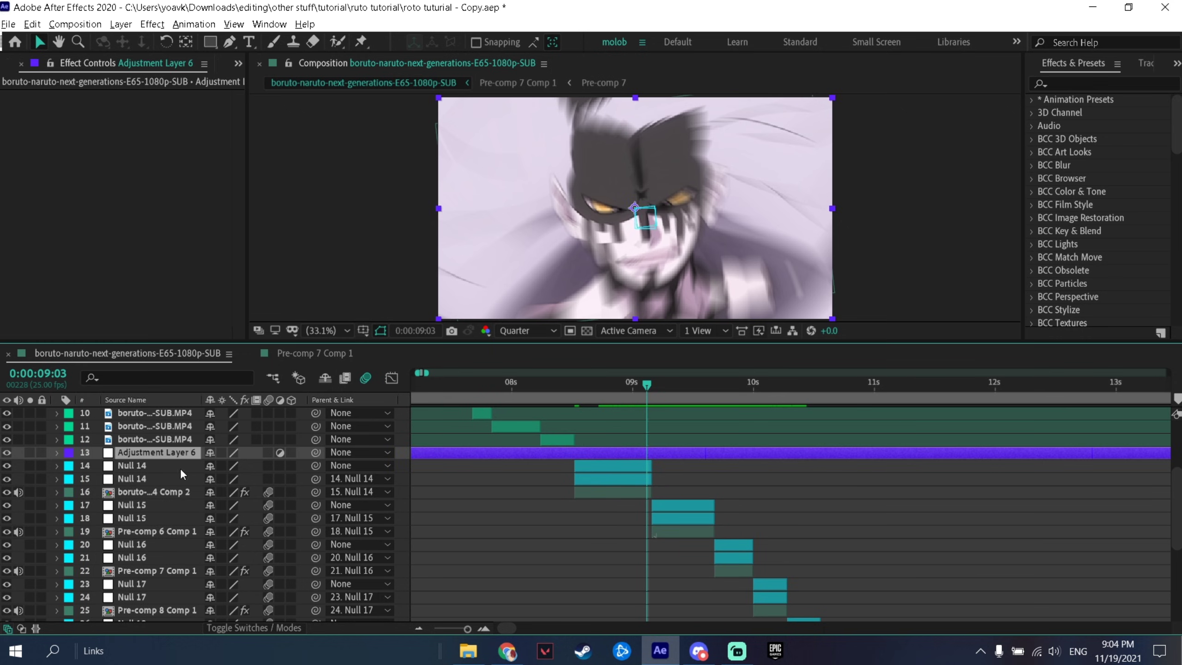
Step: Trim the adjustment layer to run from 0:00:08:22 to the end of the Null 14 clip at 0:00:09:03
{"action": "key", "text": "alt+bracketright"}
{"action": "key", "text": "Page_Up"}
{"action": "key", "text": "Page_Up"}
{"action": "key", "text": "Page_Up"}
{"action": "key", "text": "Page_Up"}
{"action": "key", "text": "Page_Up"}
{"action": "key", "text": "Page_Up"}
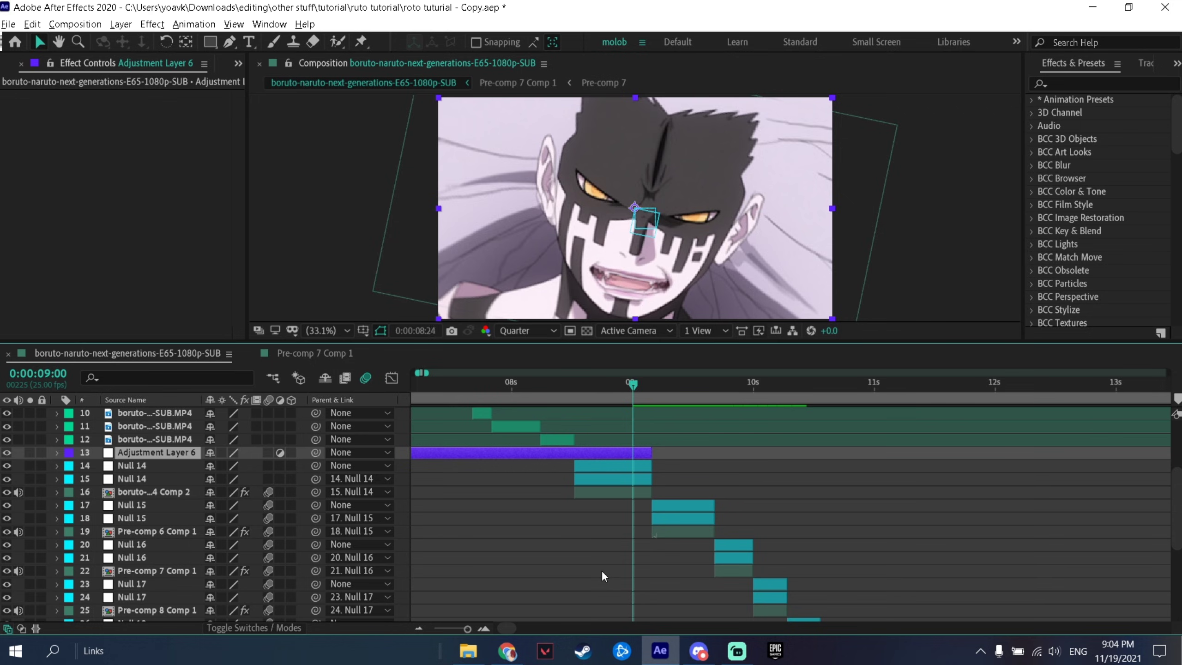
{"action": "key", "text": "alt+bracketleft"}
{"action": "scroll", "coordinate": [602, 576], "scroll_direction": "up", "scroll_amount": 2}
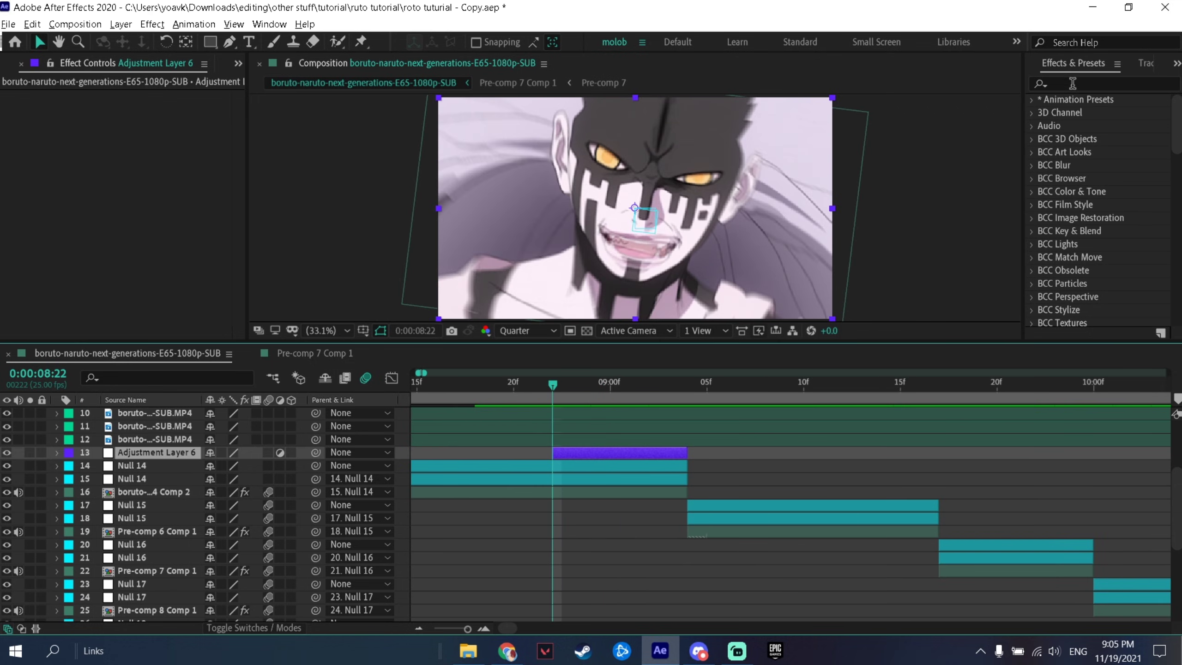
Step: Apply the Warp effect to the adjustment layer and set its Warp Style to FishEye
{"action": "left_click", "coordinate": [1073, 84]}
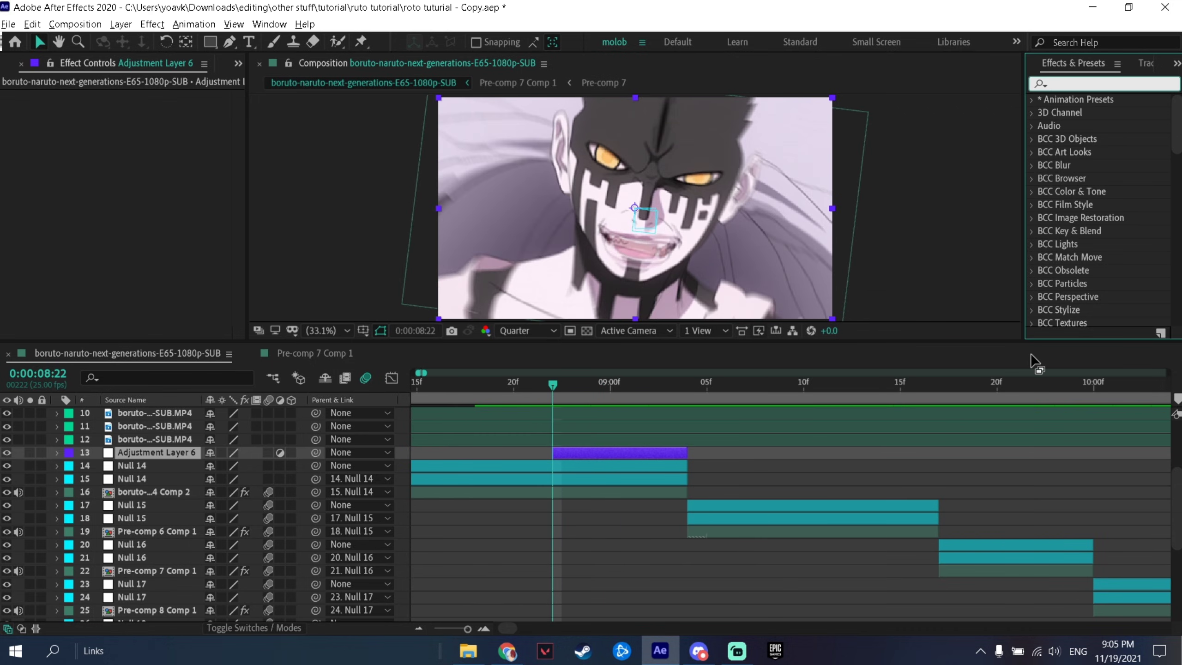
{"action": "type", "text": "warp"}
{"action": "left_click_drag", "start_coordinate": [1077, 223], "coordinate": [582, 457]}
{"action": "left_click", "coordinate": [182, 108]}
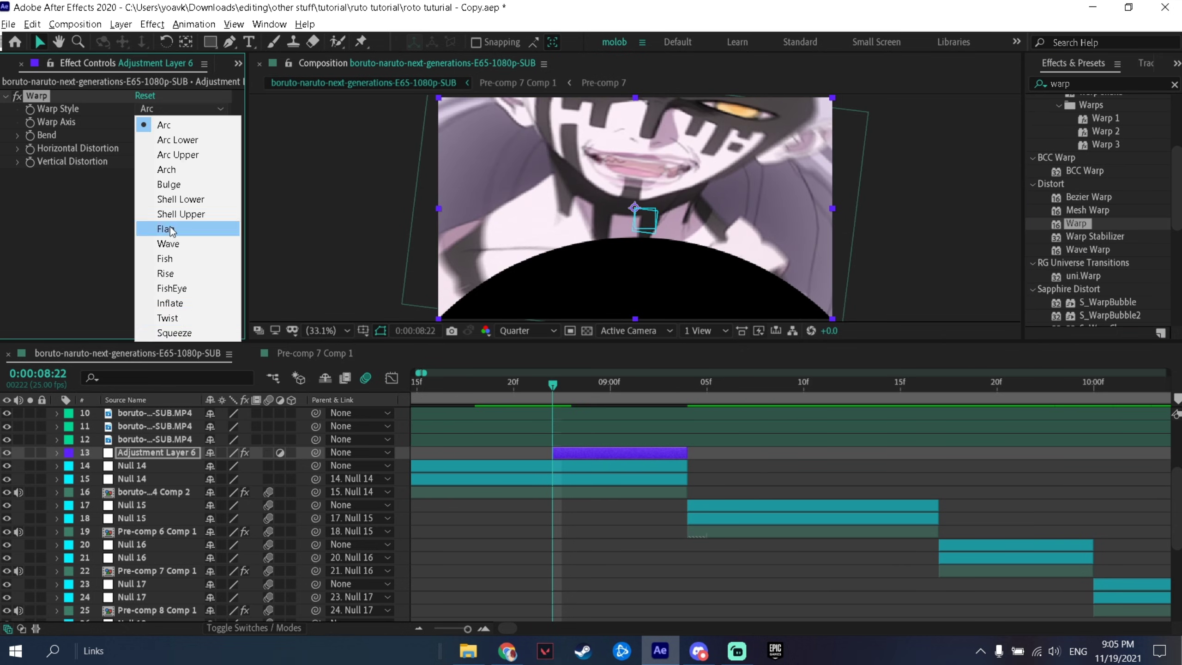
{"action": "left_click", "coordinate": [179, 289]}
Step: Keyframe the Warp effect's Bend at 0 at 0:00:08:22 and at -89 at 0:00:09:03
{"action": "left_click", "coordinate": [140, 136]}
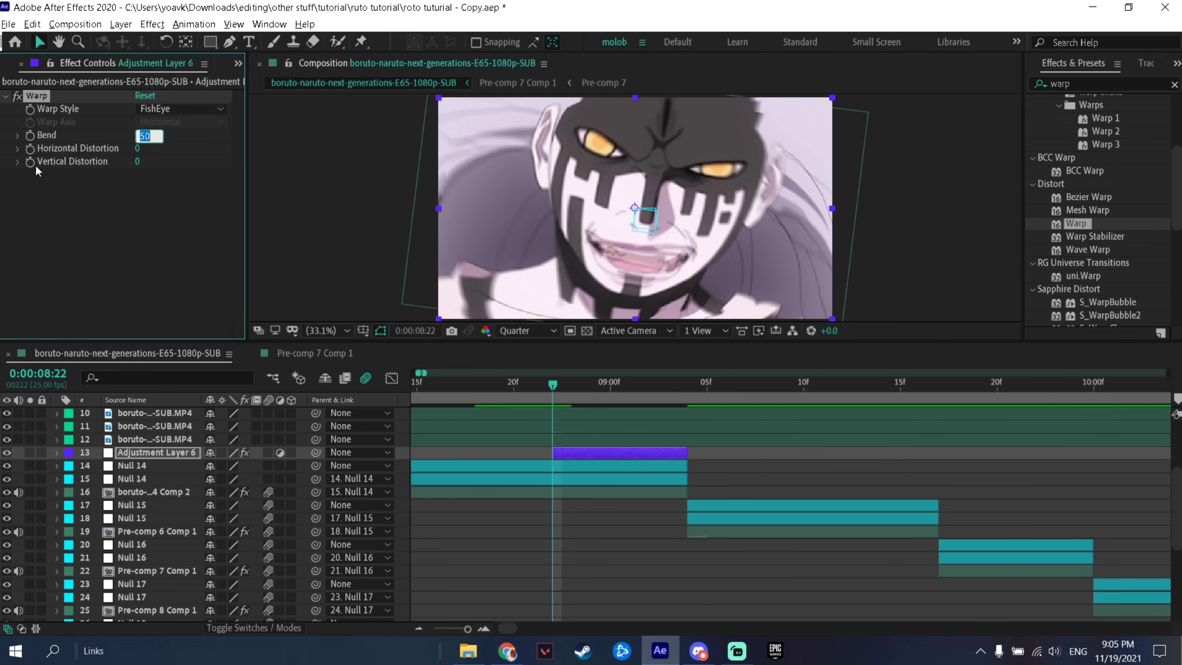
{"action": "type", "text": "0"}
{"action": "key", "text": "Return"}
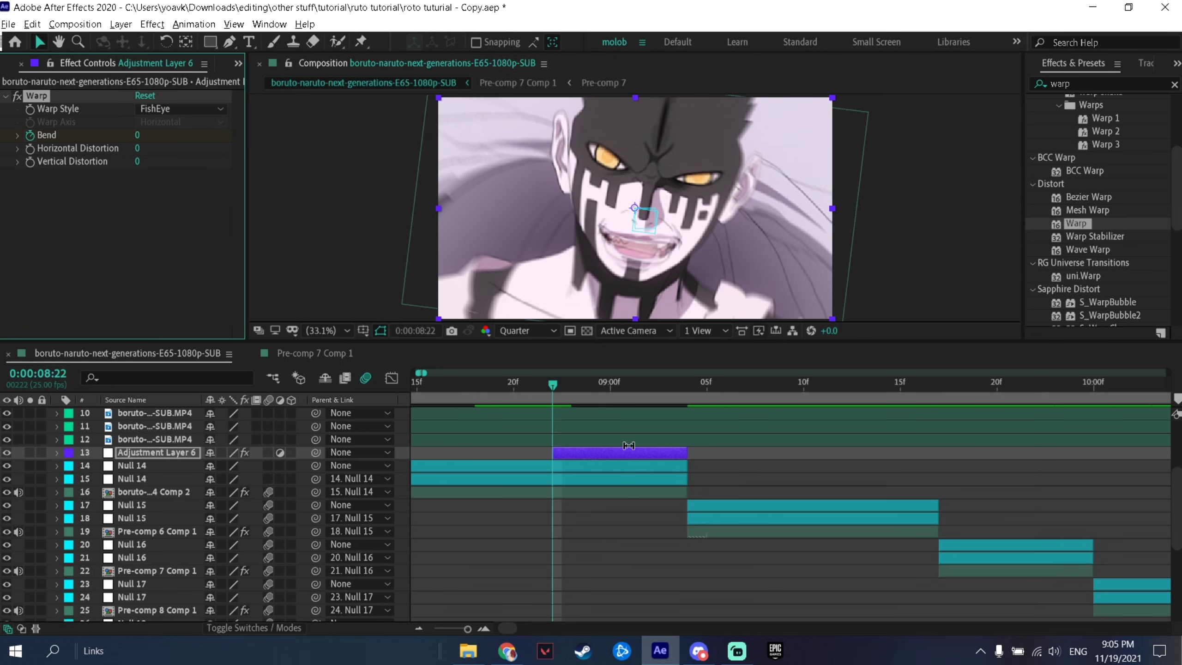
{"action": "key", "text": "u"}
{"action": "left_click", "coordinate": [668, 384]}
{"action": "left_click", "coordinate": [774, 491]}
{"action": "left_click_drag", "start_coordinate": [137, 135], "coordinate": [17, 136]}
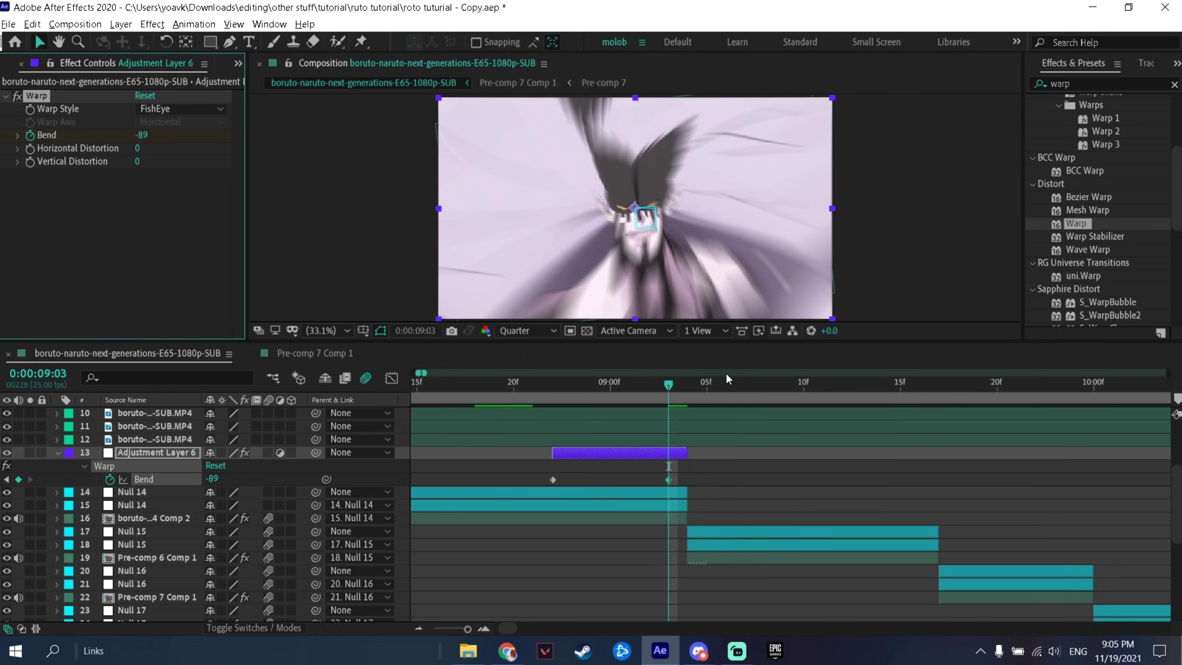
Step: Easy ease the Bend keyframes, reshape their curve to drop steeply at the end, and preview the warp
{"action": "left_click", "coordinate": [527, 468]}
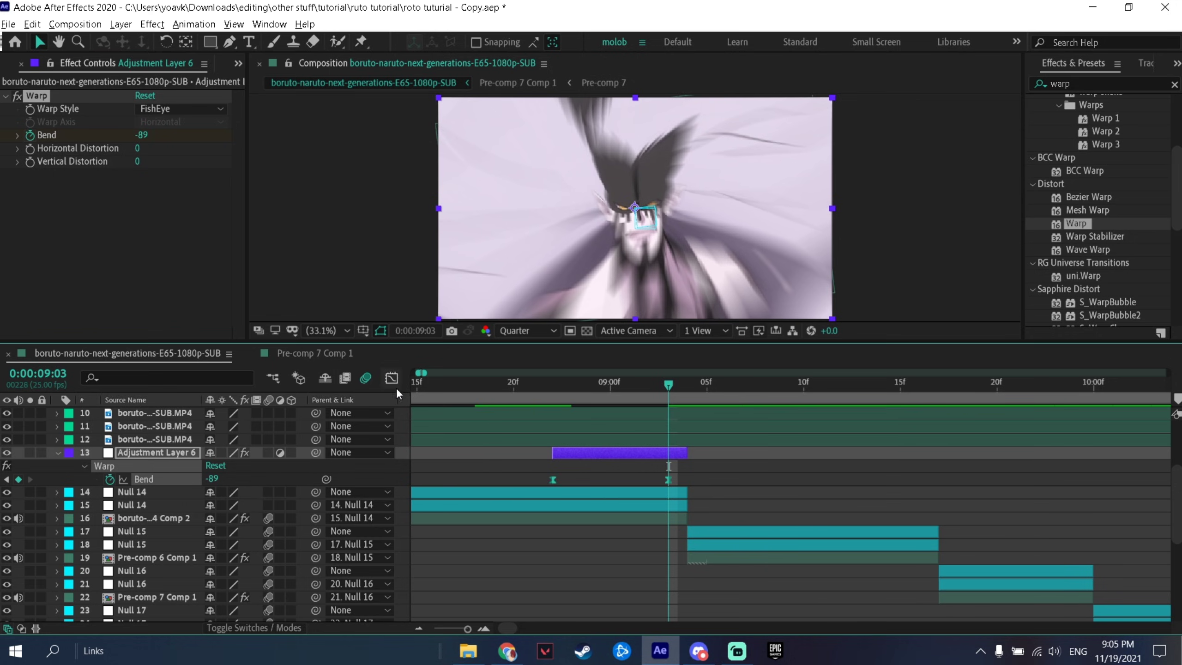
{"action": "left_click", "coordinate": [392, 378]}
{"action": "left_click_drag", "start_coordinate": [635, 560], "coordinate": [650, 425]}
{"action": "key", "text": "space"}
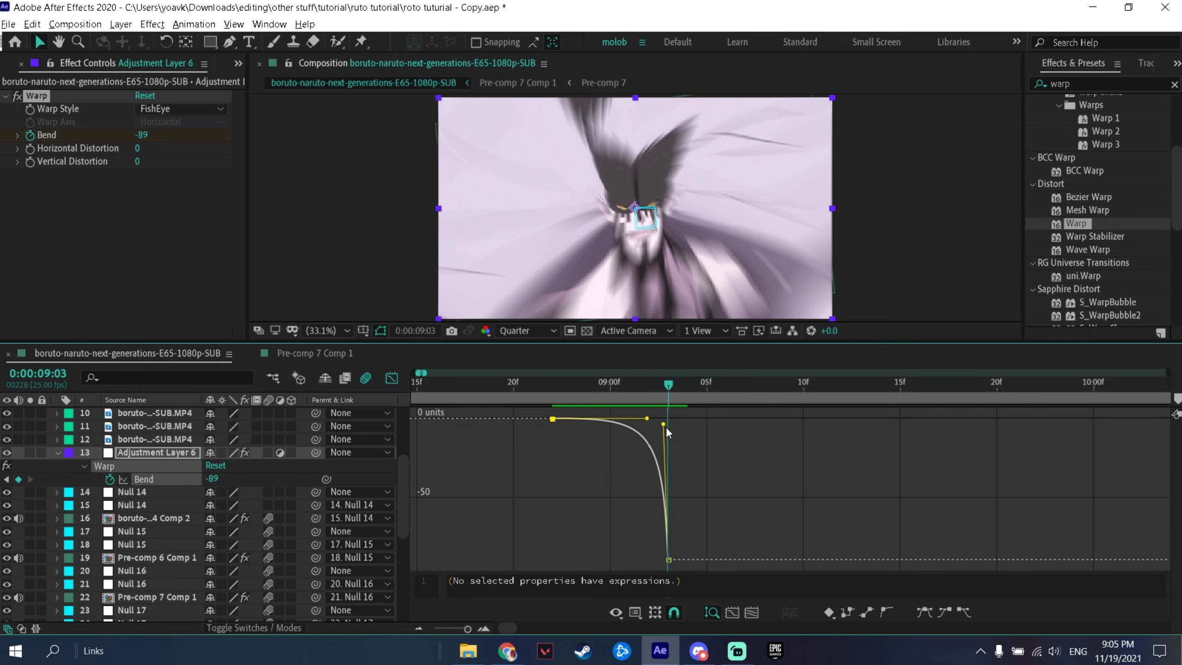
{"action": "key", "text": "space"}
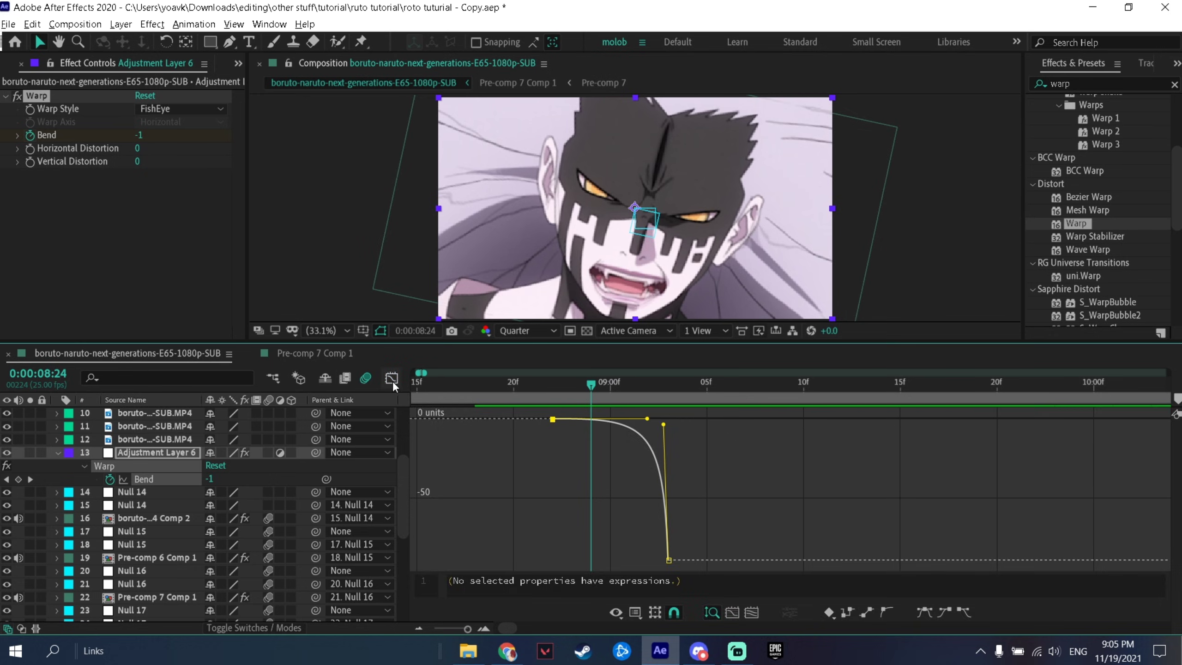
{"action": "left_click", "coordinate": [392, 377]}
Step: Duplicate the warp adjustment layer, check the copy at the end of the Null 15 clip, and move it to end with the Null 16 clip
{"action": "left_click", "coordinate": [643, 454]}
{"action": "key", "text": "ctrl+d"}
{"action": "left_click_drag", "start_coordinate": [636, 465], "coordinate": [764, 467]}
{"action": "left_click_drag", "start_coordinate": [737, 383], "coordinate": [785, 412]}
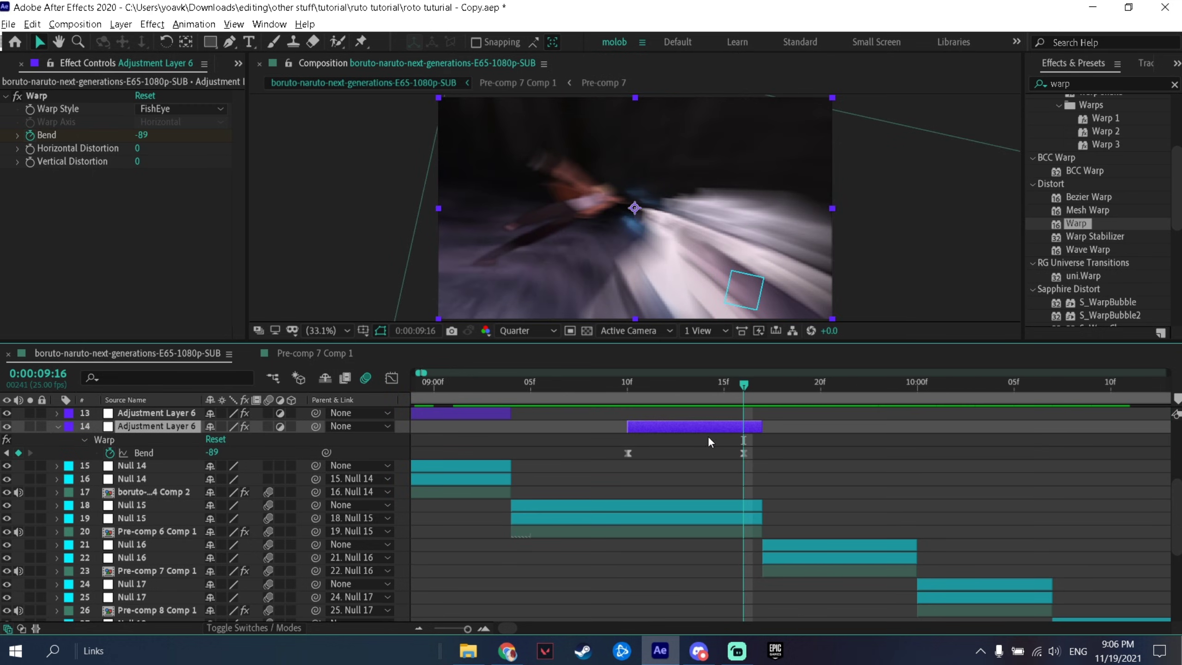
{"action": "left_click_drag", "start_coordinate": [707, 426], "coordinate": [863, 427]}
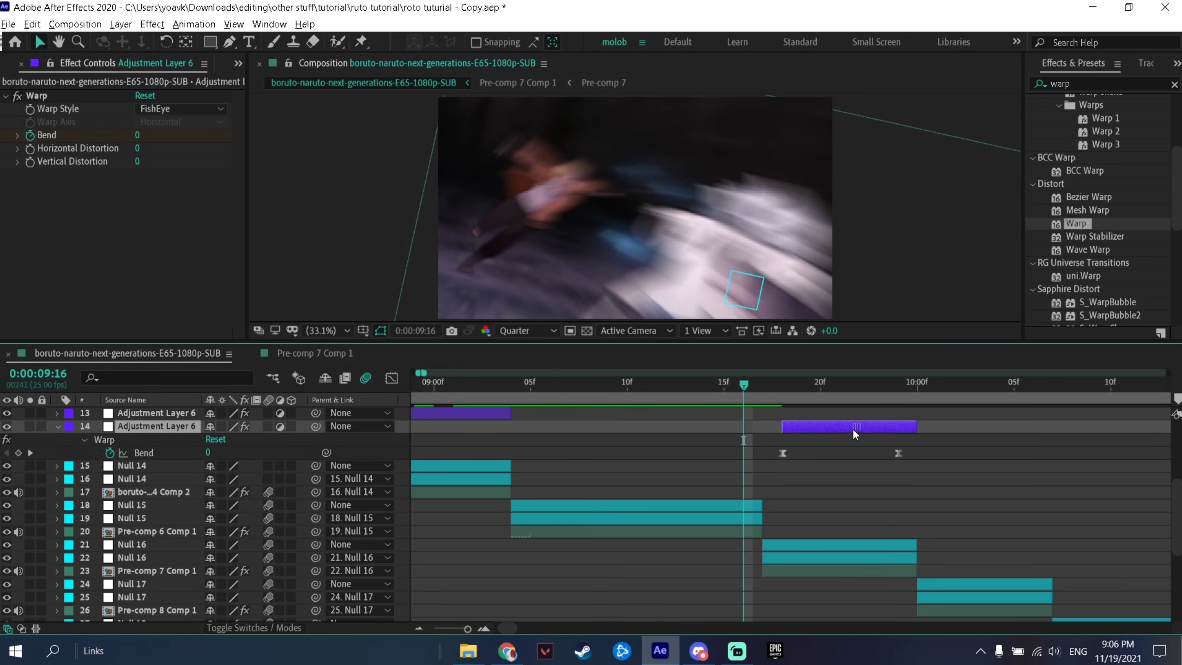